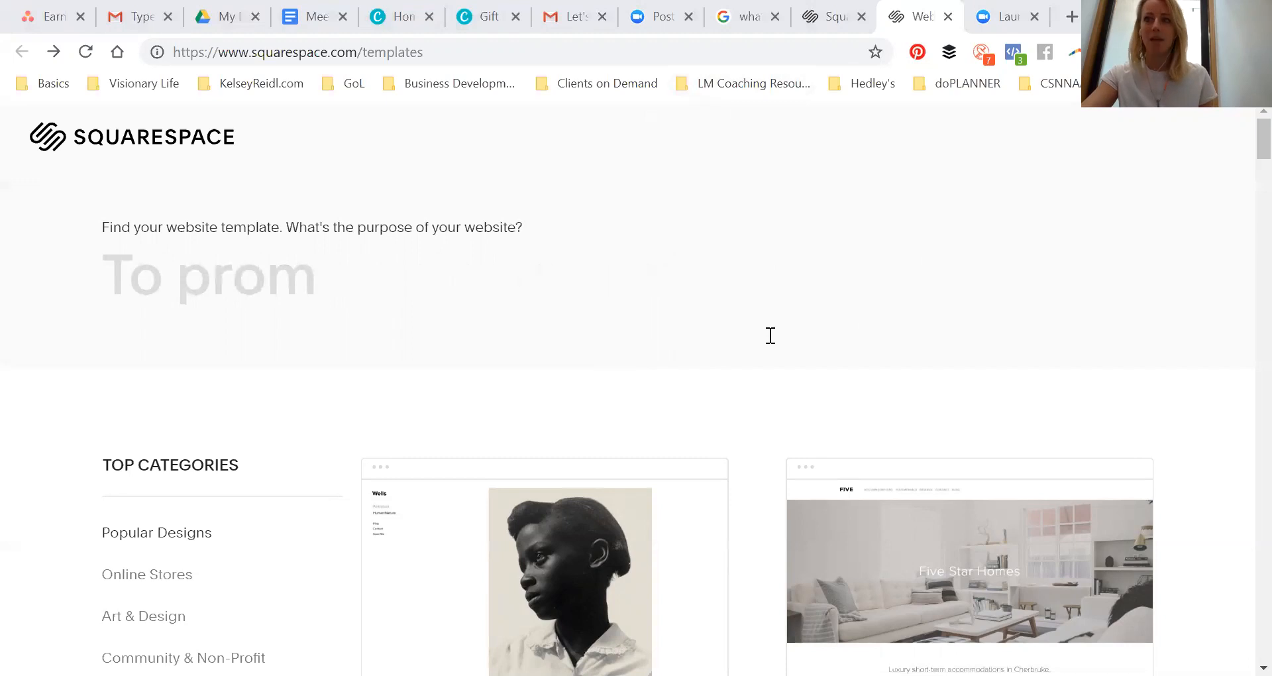
Browse the website templates in the Popular Designs category
{"action": "scroll", "coordinate": [269, 463], "scroll_direction": "down", "scroll_amount": 3}
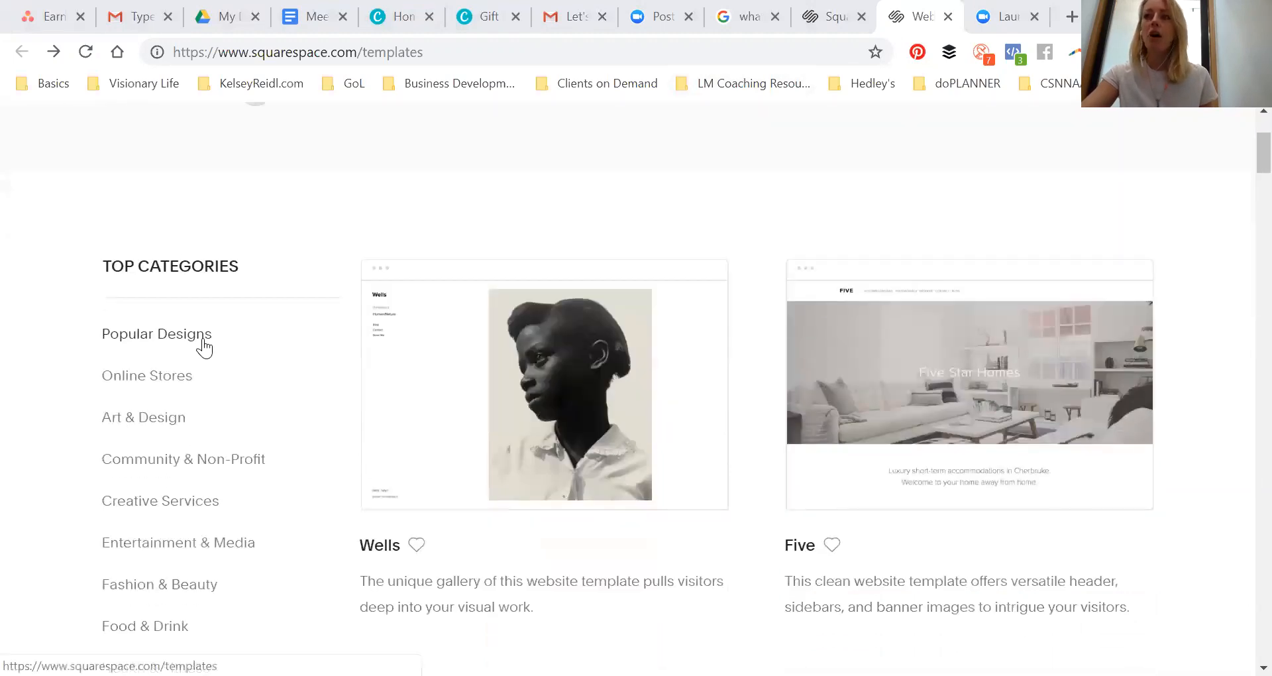
{"action": "scroll", "coordinate": [373, 385], "scroll_direction": "down", "scroll_amount": 9}
{"action": "scroll", "coordinate": [671, 316], "scroll_direction": "down", "scroll_amount": 1}
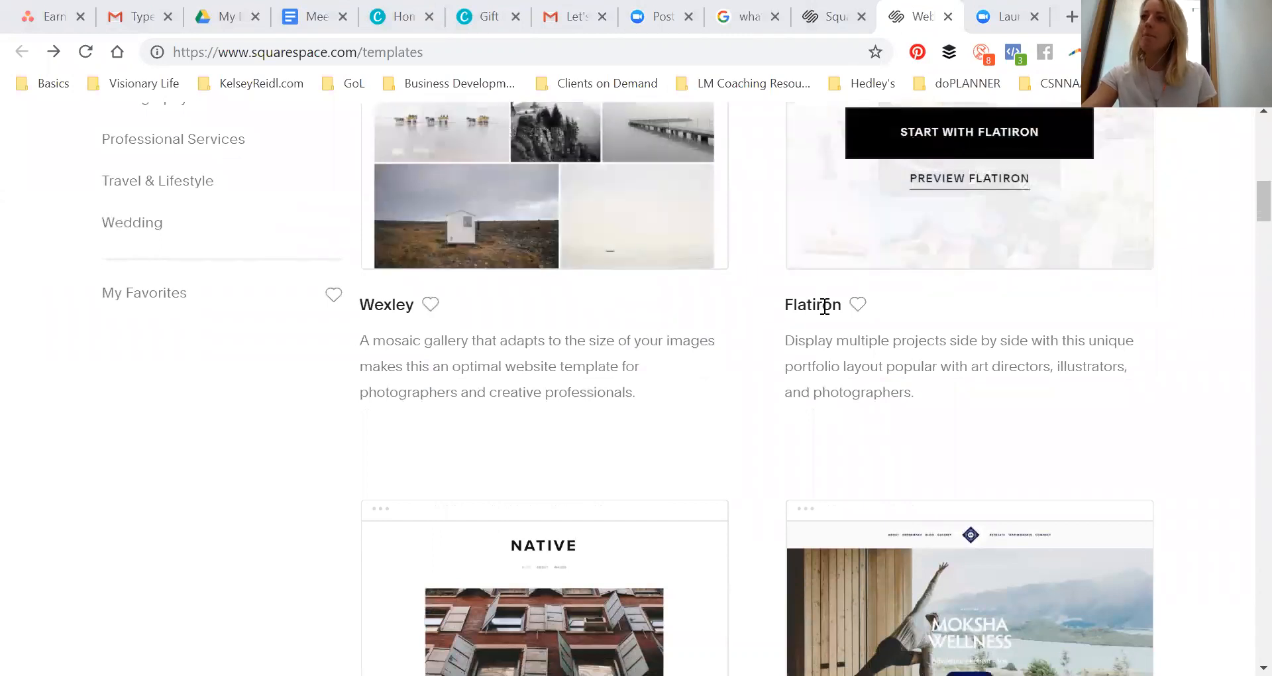
{"action": "scroll", "coordinate": [823, 308], "scroll_direction": "down", "scroll_amount": 4}
{"action": "scroll", "coordinate": [590, 461], "scroll_direction": "down", "scroll_amount": 7}
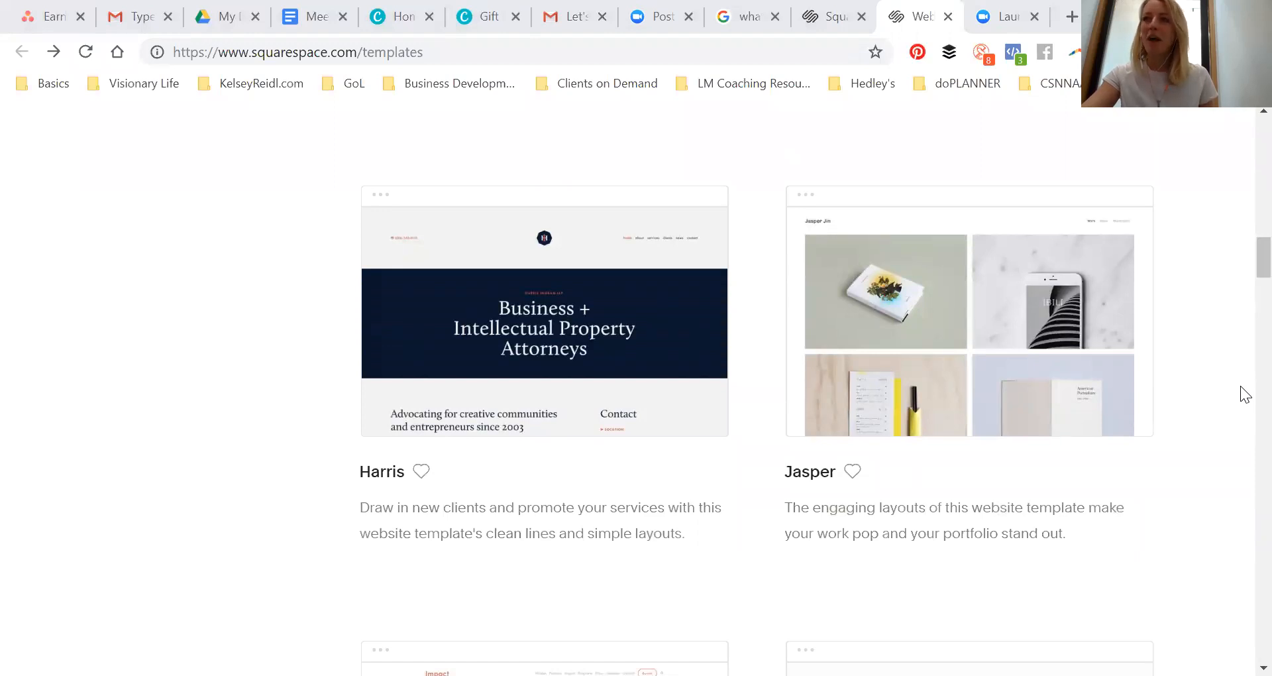
{"action": "scroll", "coordinate": [1167, 327], "scroll_direction": "up", "scroll_amount": 7}
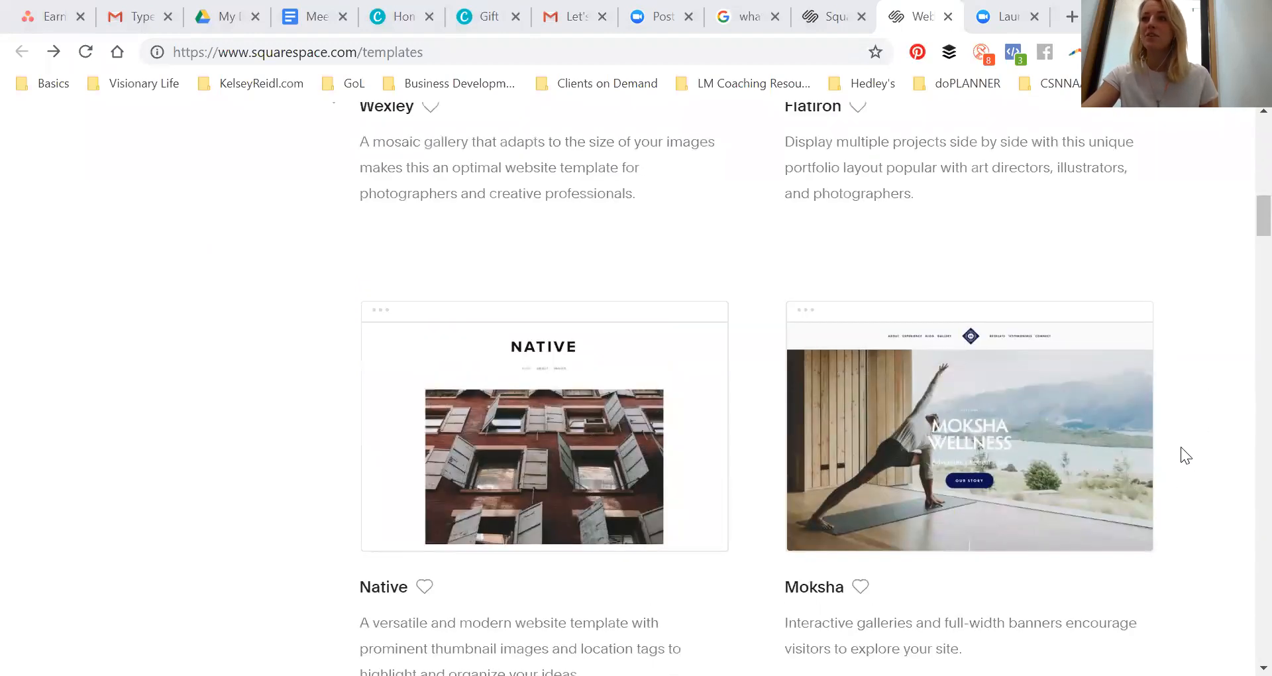
{"action": "scroll", "coordinate": [1135, 507], "scroll_direction": "up", "scroll_amount": 6}
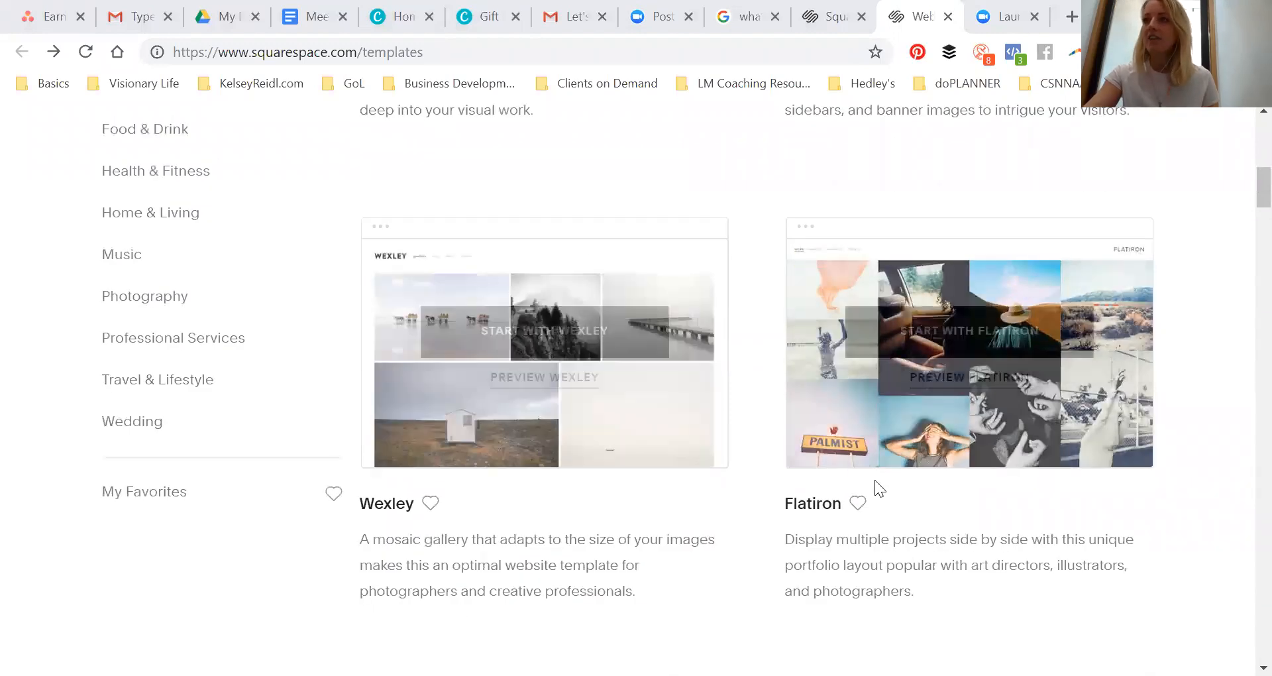
{"action": "scroll", "coordinate": [874, 483], "scroll_direction": "up", "scroll_amount": 7}
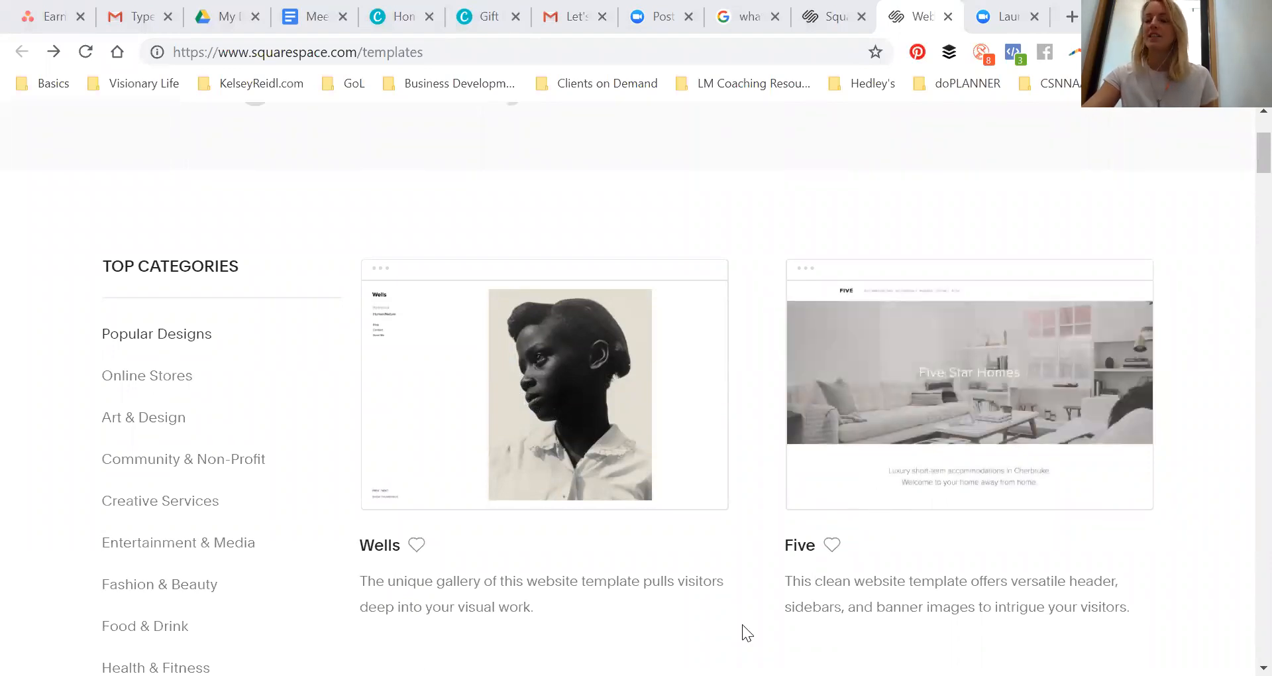
Start a new site from the Five template
{"action": "mouse_move", "coordinate": [954, 372]}
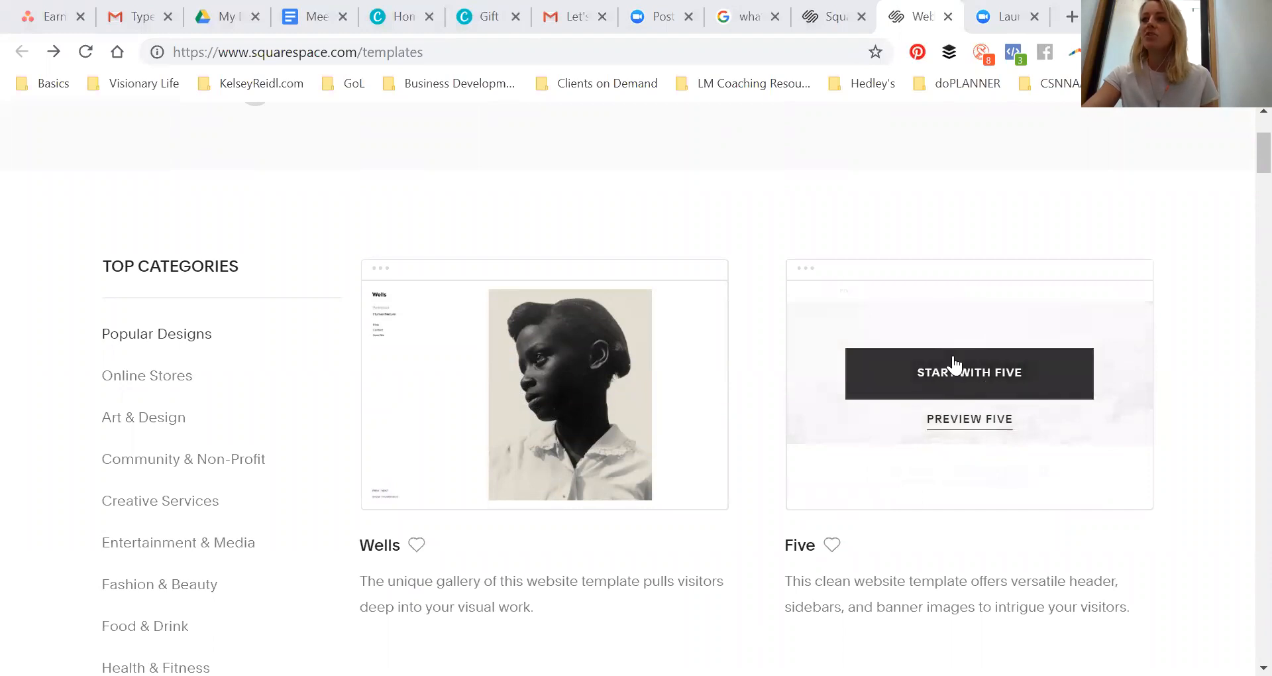
{"action": "left_click", "coordinate": [956, 378]}
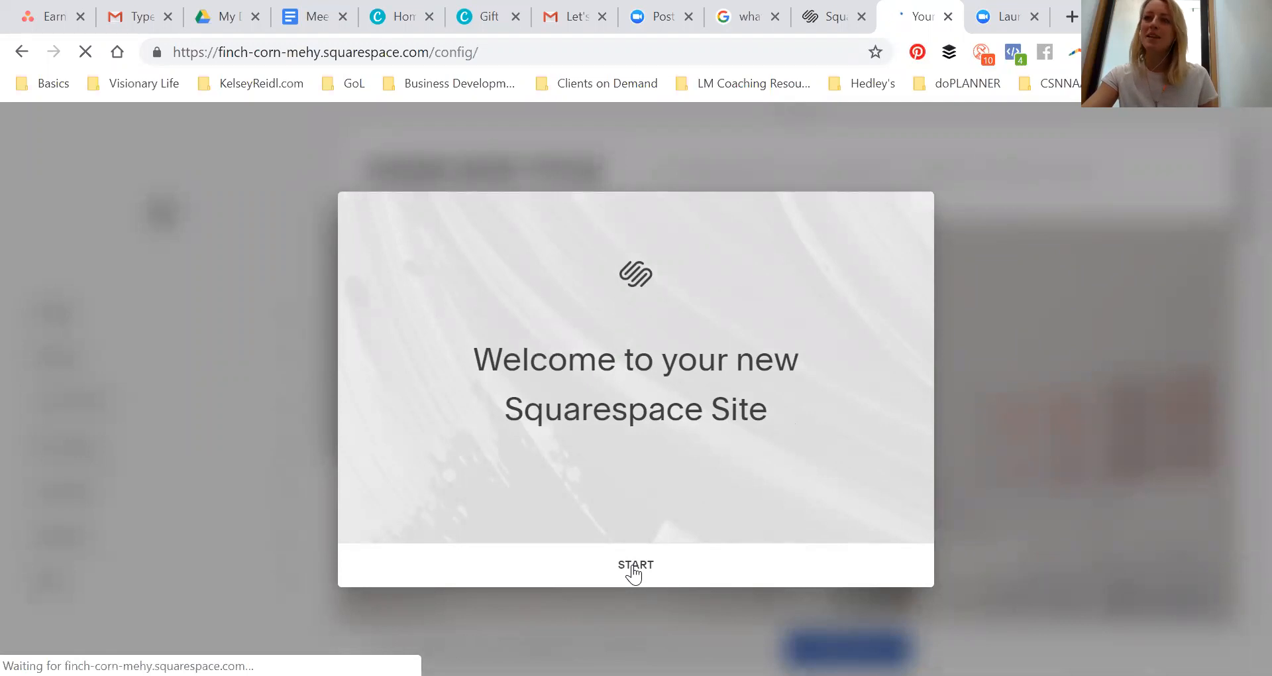
{"action": "left_click", "coordinate": [636, 569]}
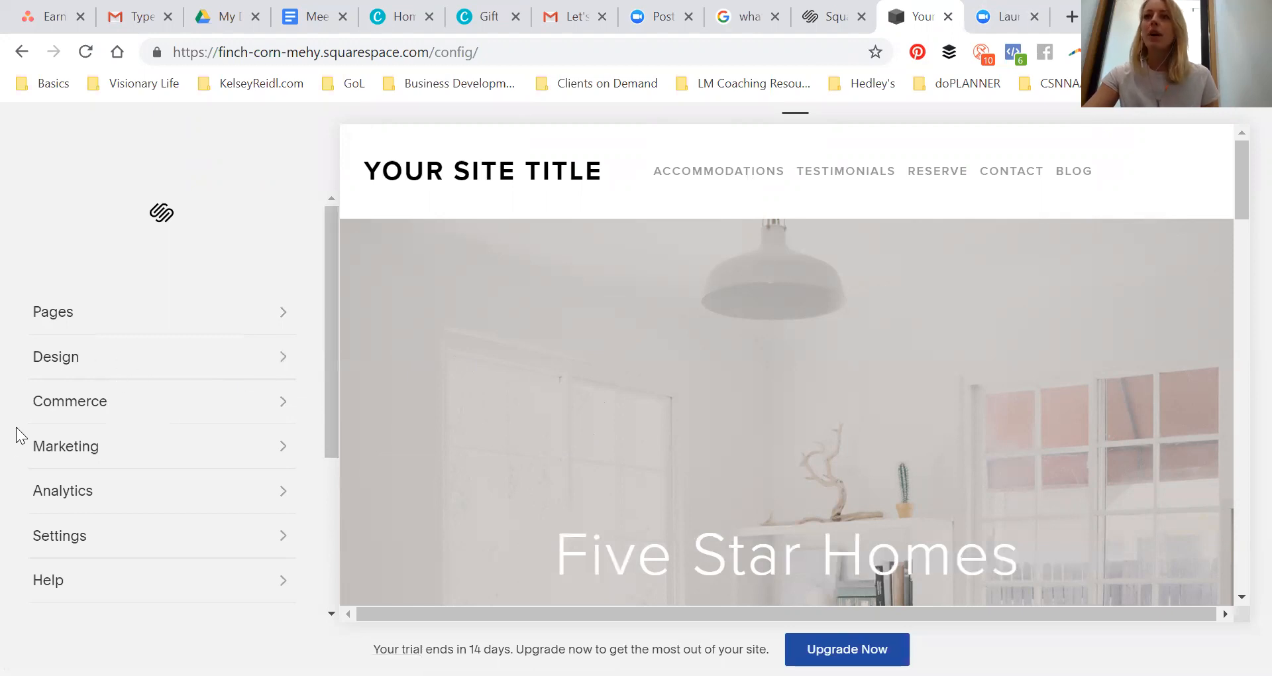
Preview the Testimonials page of the new site, scrolling through its content
{"action": "left_click", "coordinate": [707, 179]}
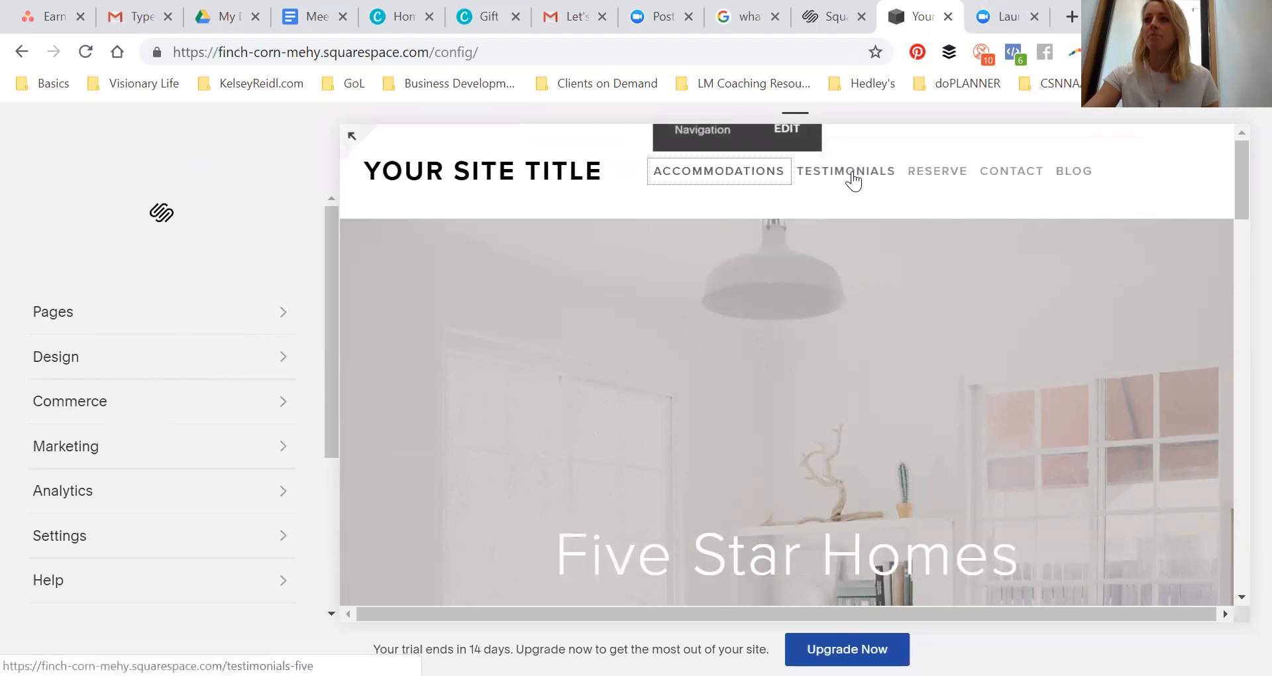
{"action": "left_click", "coordinate": [851, 173]}
{"action": "scroll", "coordinate": [823, 293], "scroll_direction": "down", "scroll_amount": 20}
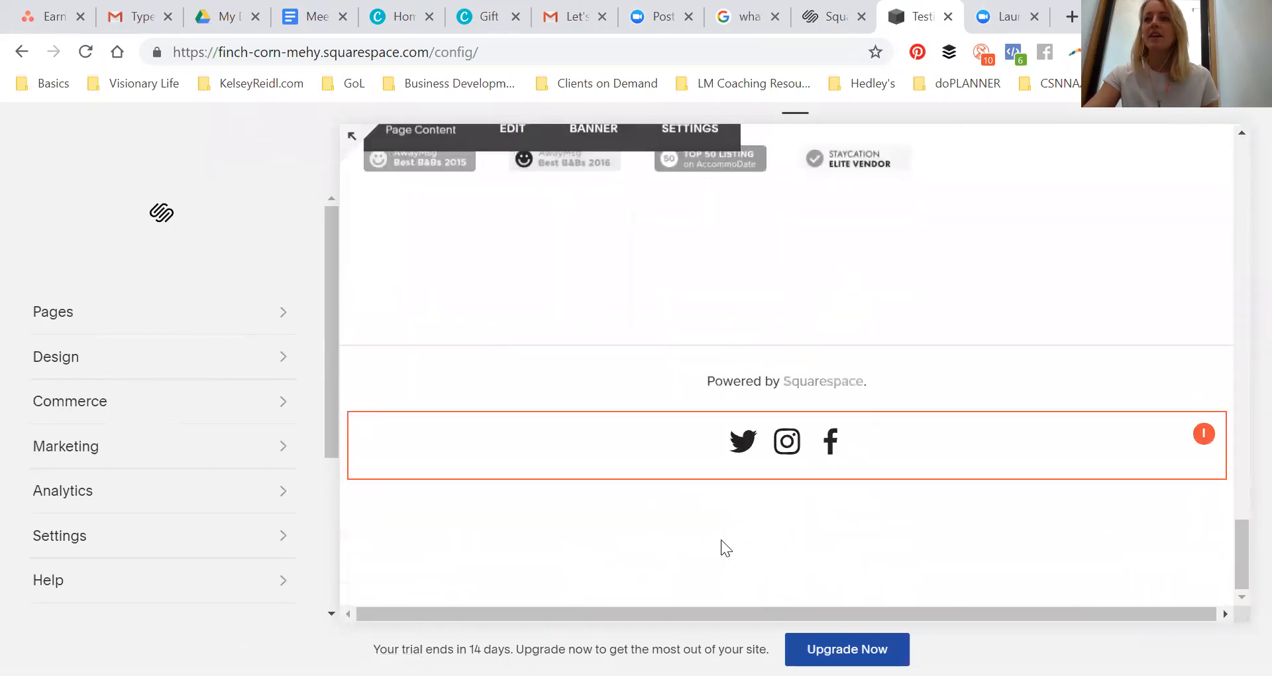
{"action": "scroll", "coordinate": [784, 307], "scroll_direction": "up", "scroll_amount": 20}
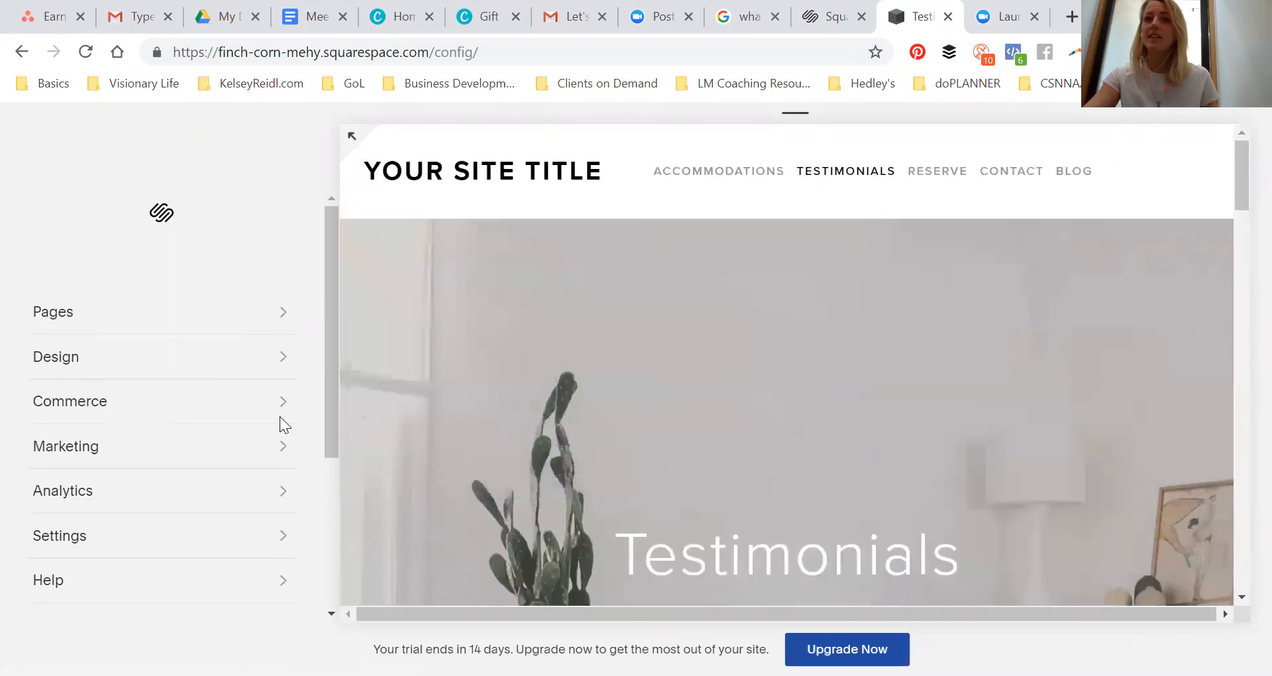
Open the site's pages list and collapse the Accommodations folder
{"action": "left_click", "coordinate": [214, 317]}
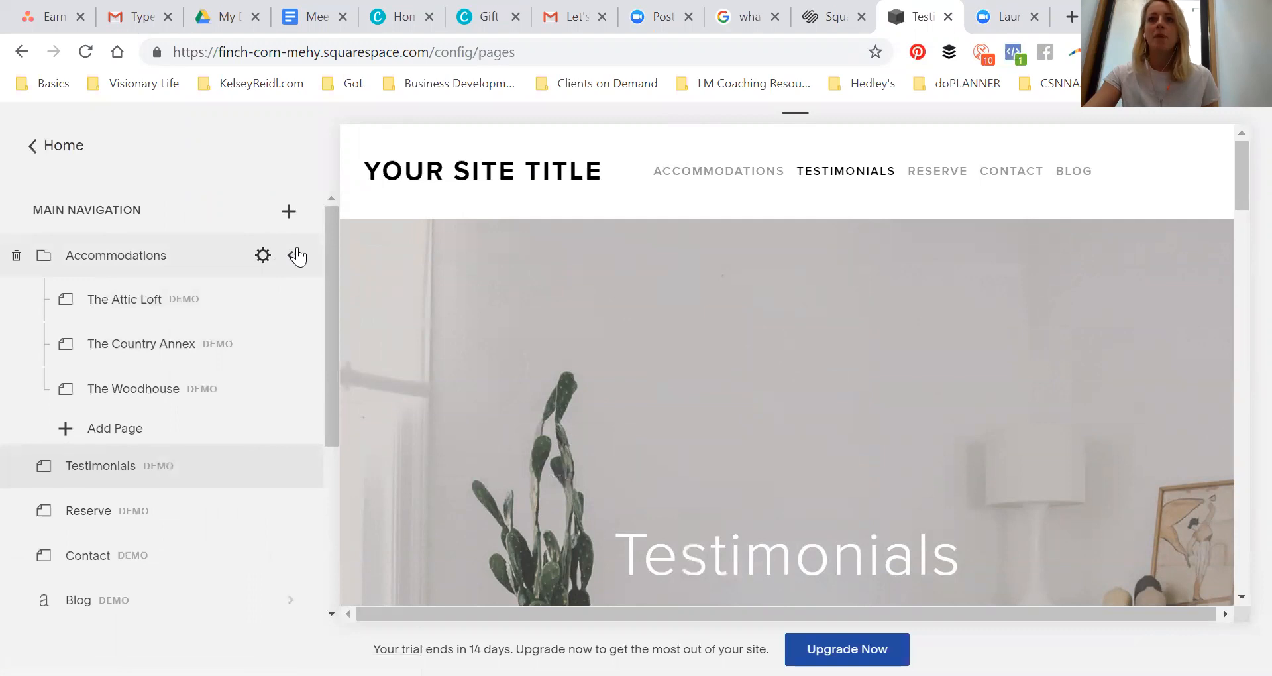
{"action": "left_click", "coordinate": [294, 256]}
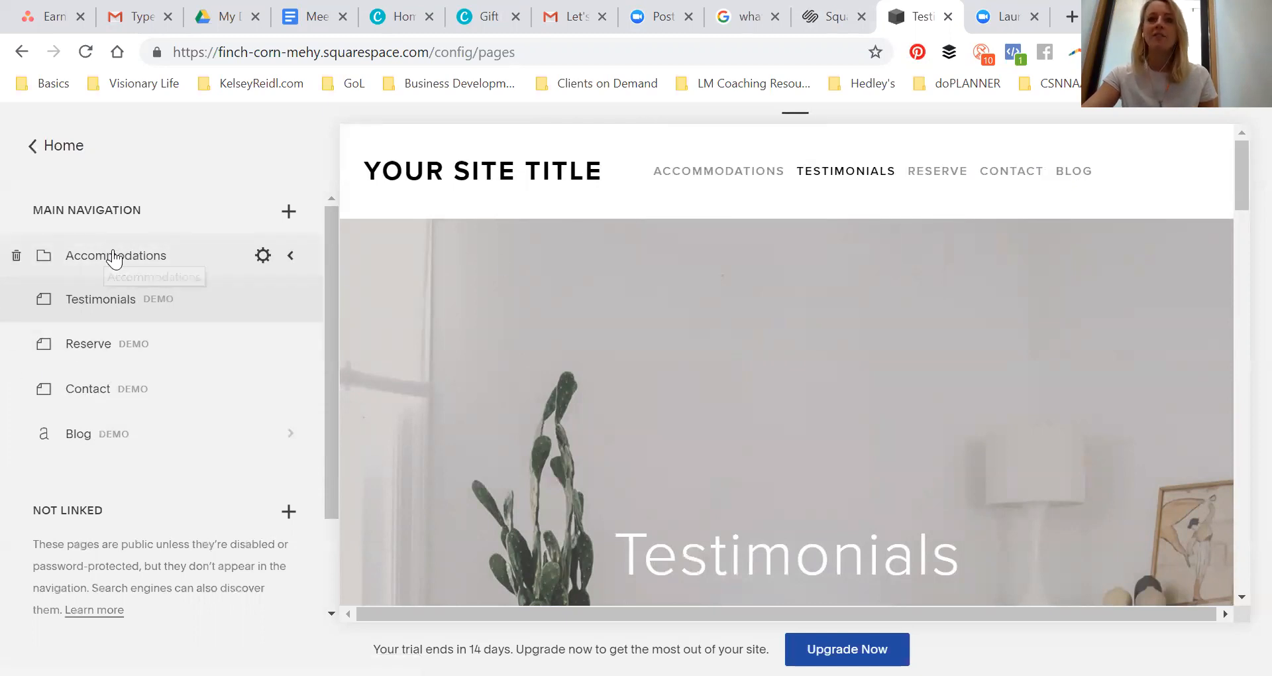
{"action": "left_click_drag", "start_coordinate": [113, 263], "coordinate": [156, 252]}
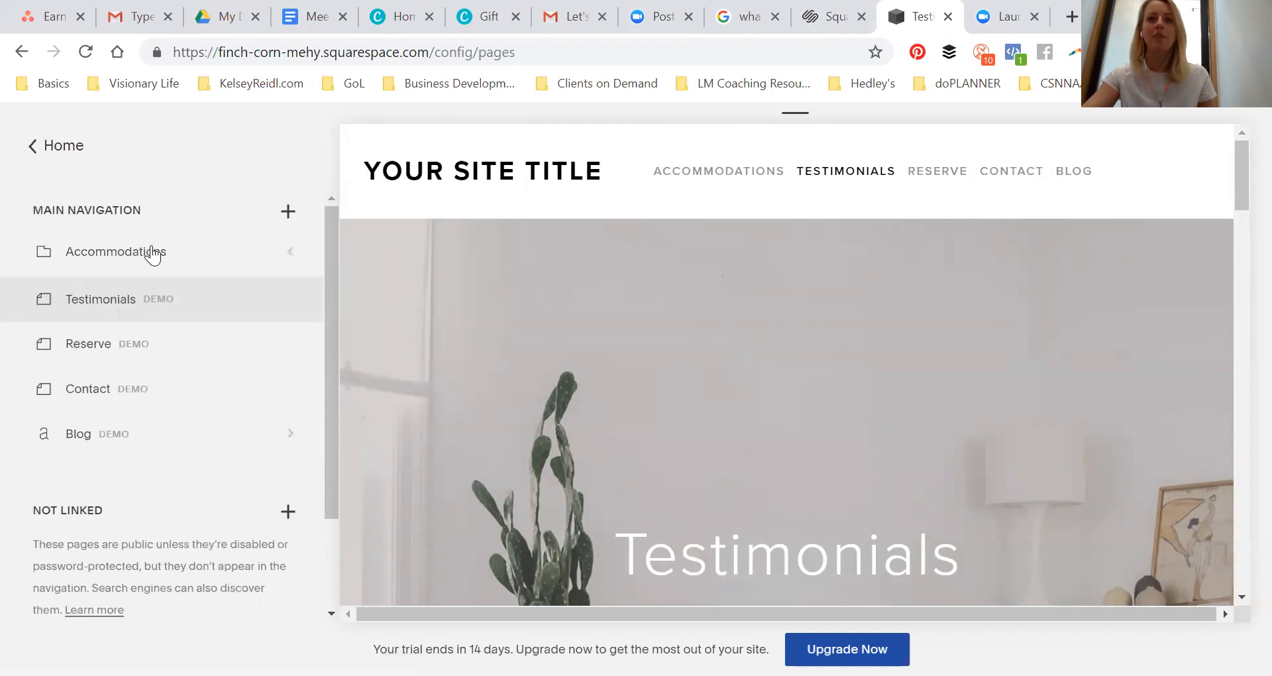
Add a blank page titled Shop to the main navigation and move it to the end of the list
{"action": "left_click", "coordinate": [289, 212]}
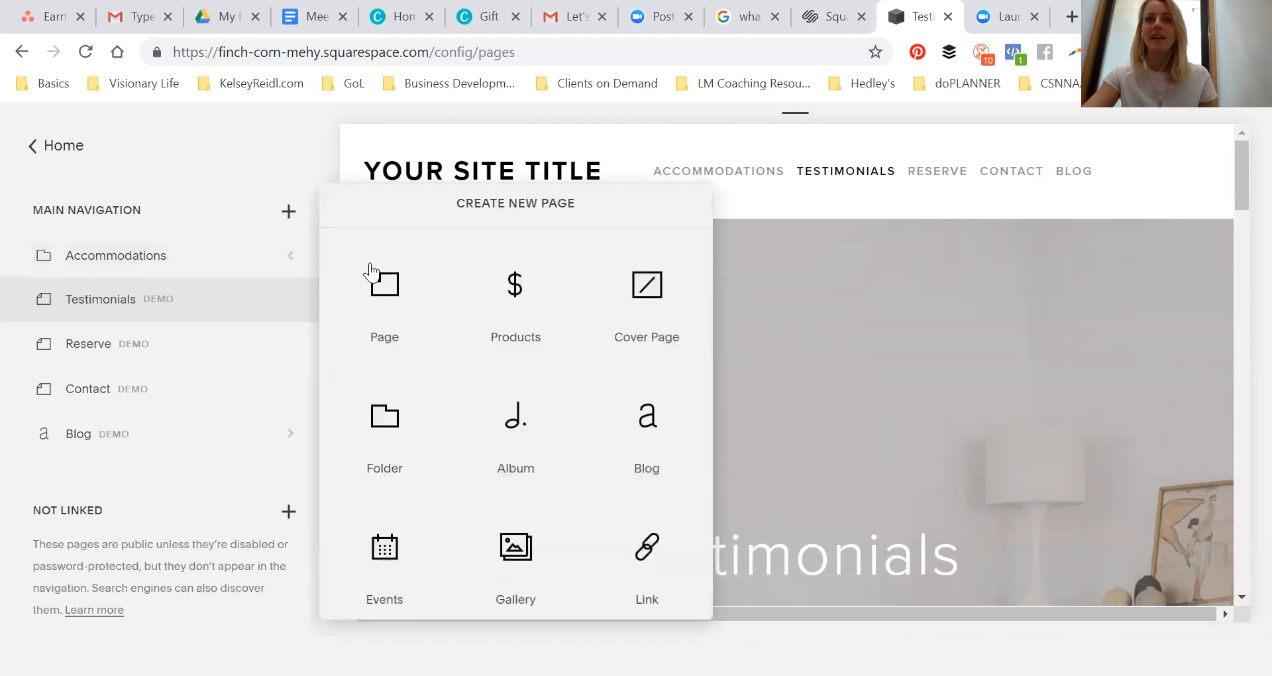
{"action": "left_click", "coordinate": [385, 291]}
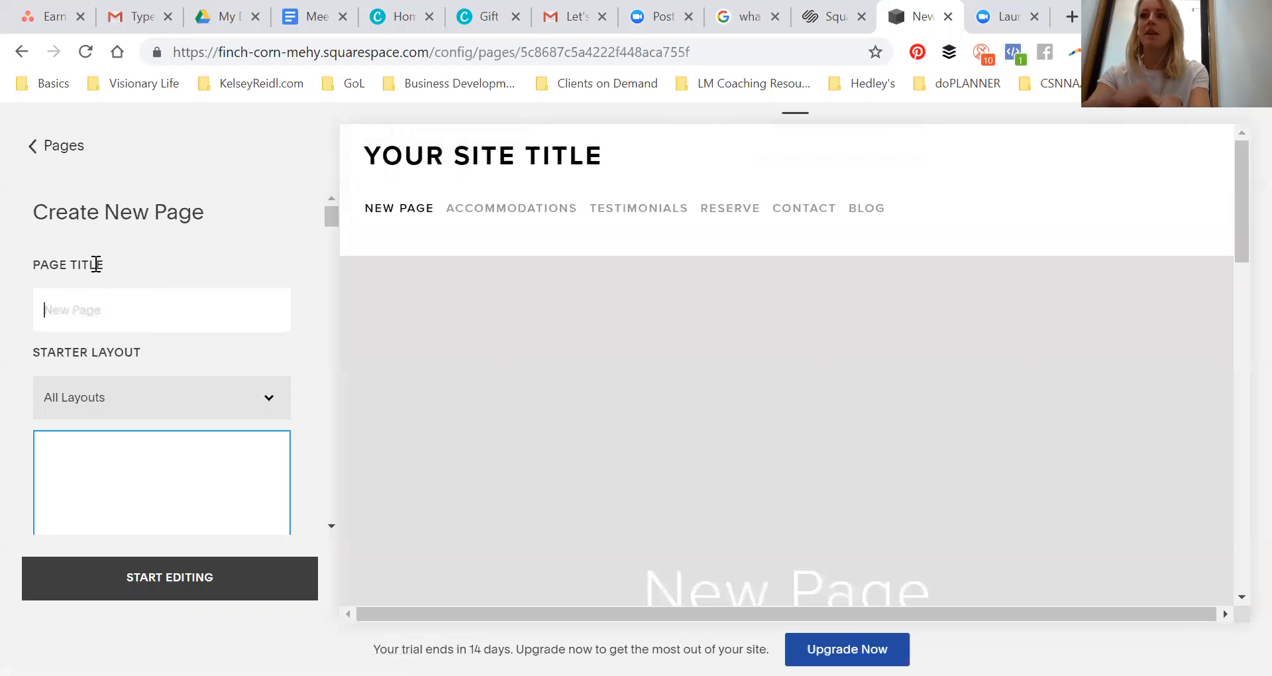
{"action": "key", "text": "Return"}
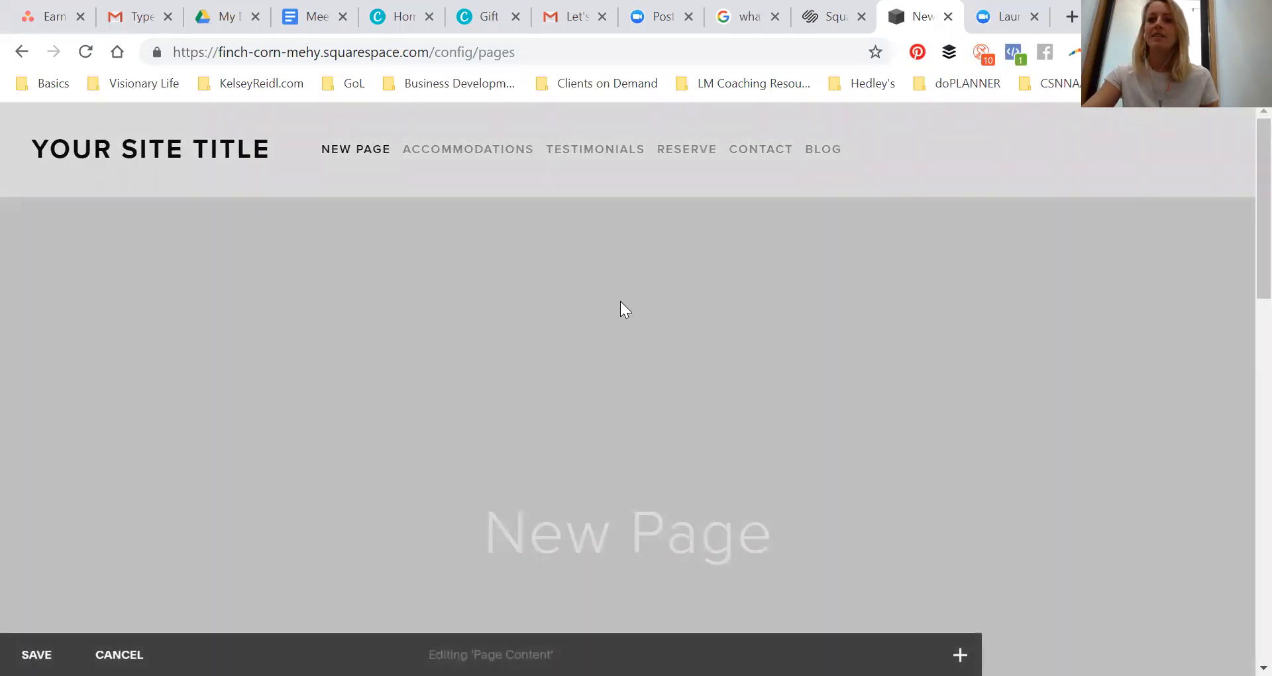
{"action": "left_click", "coordinate": [36, 655]}
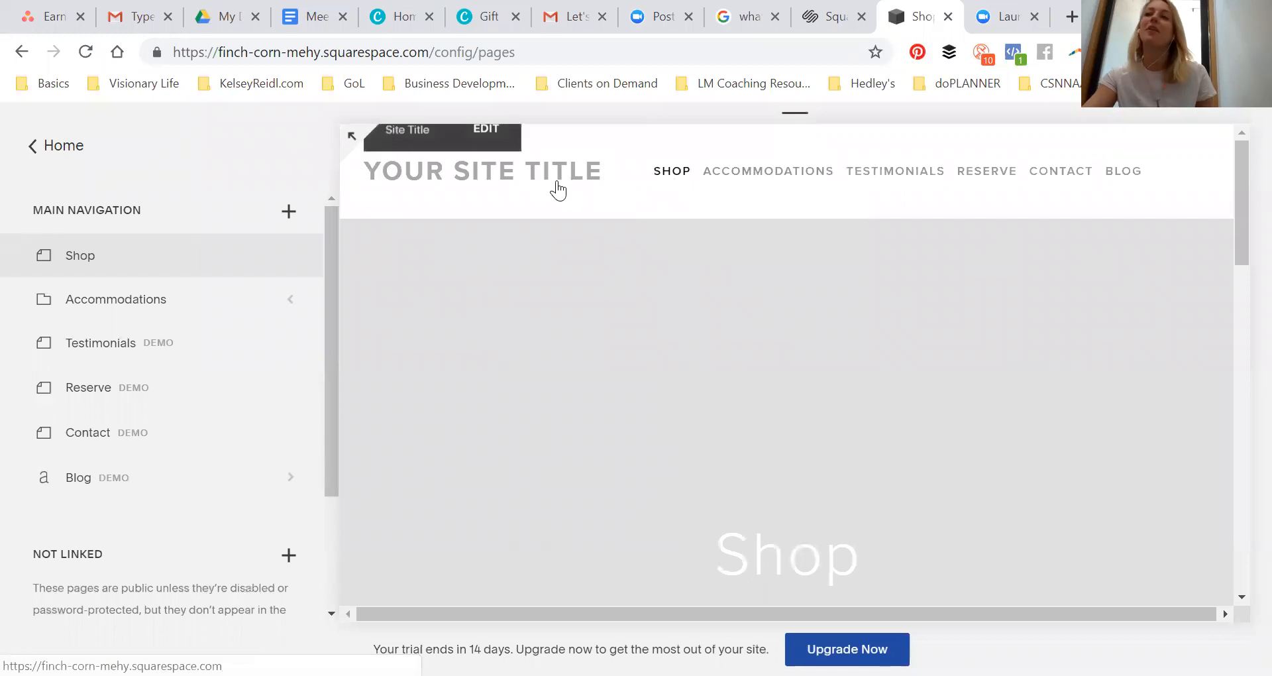
{"action": "left_click_drag", "start_coordinate": [126, 265], "coordinate": [104, 502]}
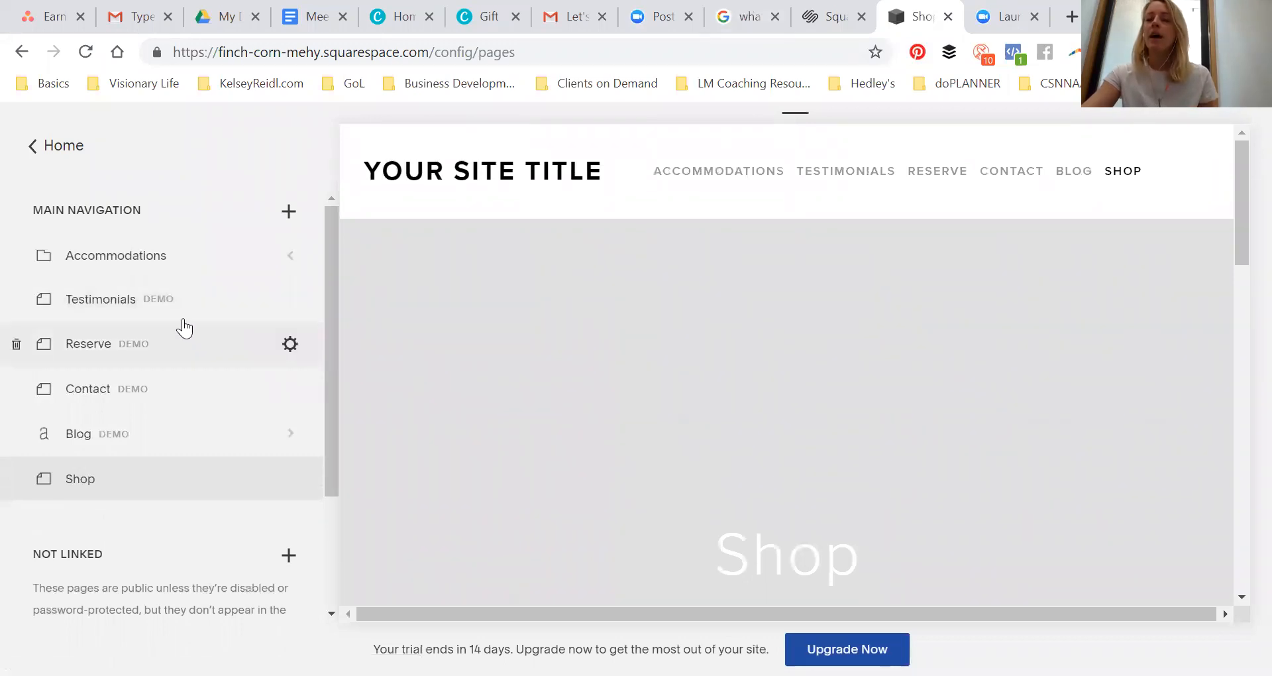
Add a new folder named Resources to the main navigation
{"action": "left_click", "coordinate": [289, 212]}
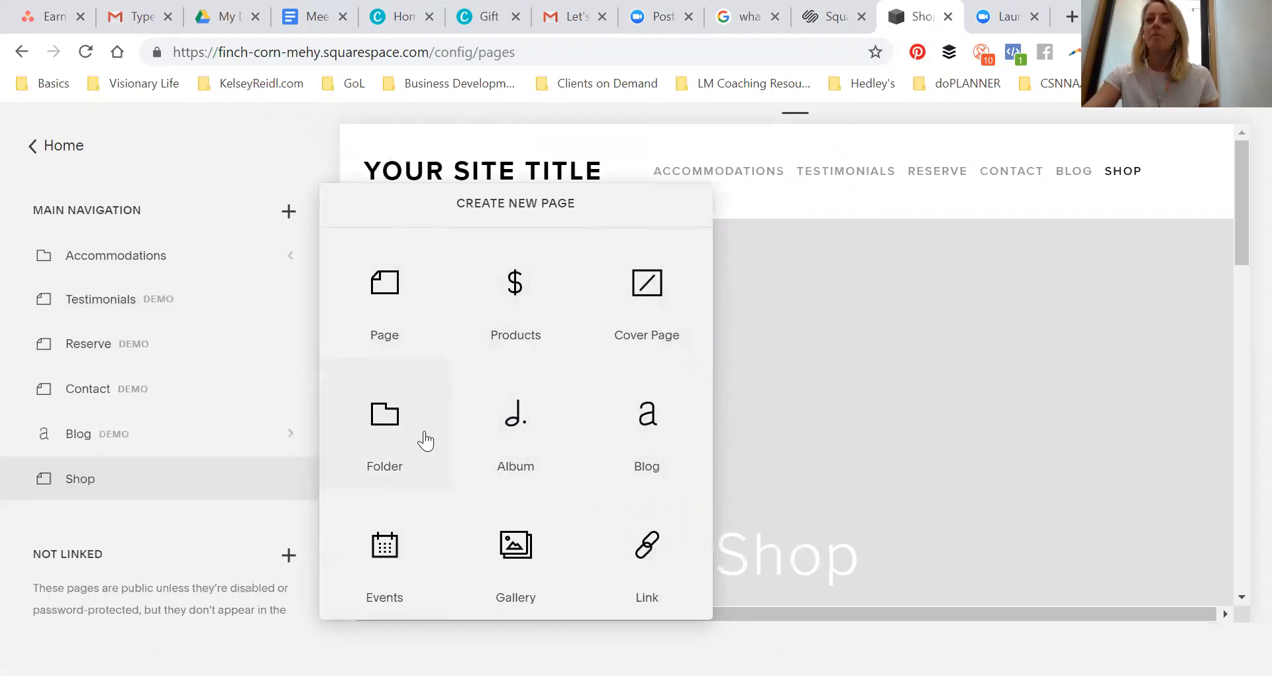
{"action": "left_click", "coordinate": [384, 427]}
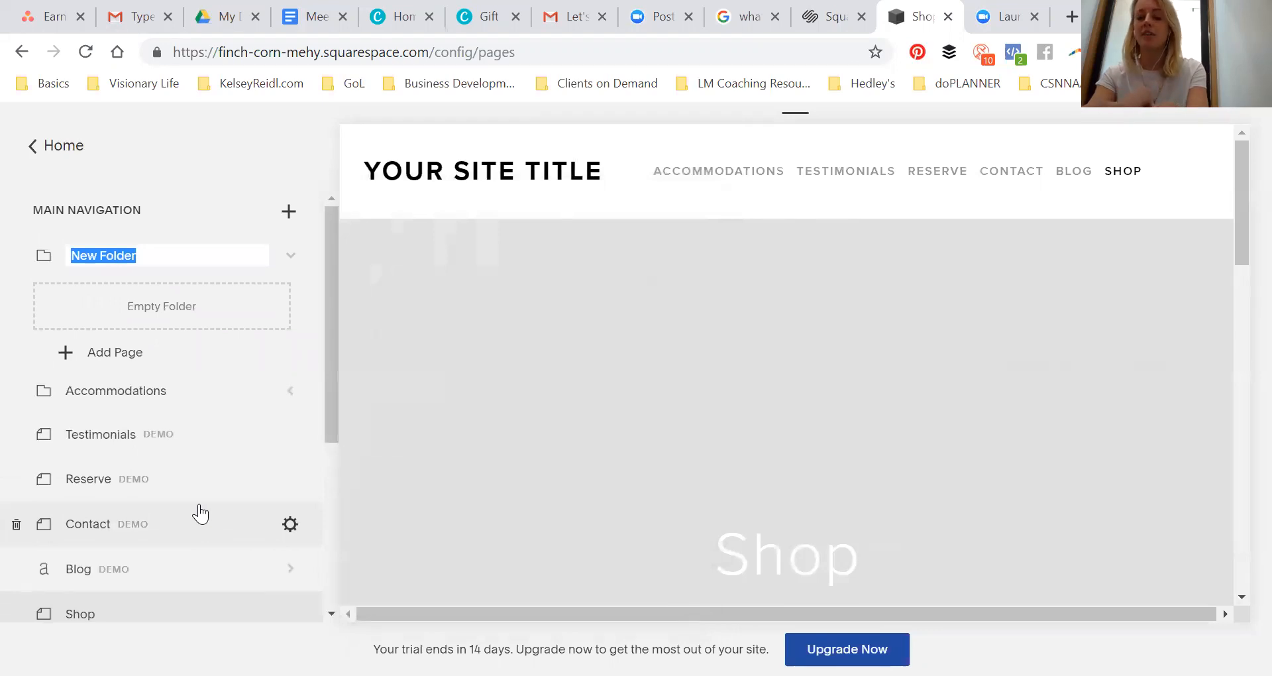
{"action": "type", "text": "R"}
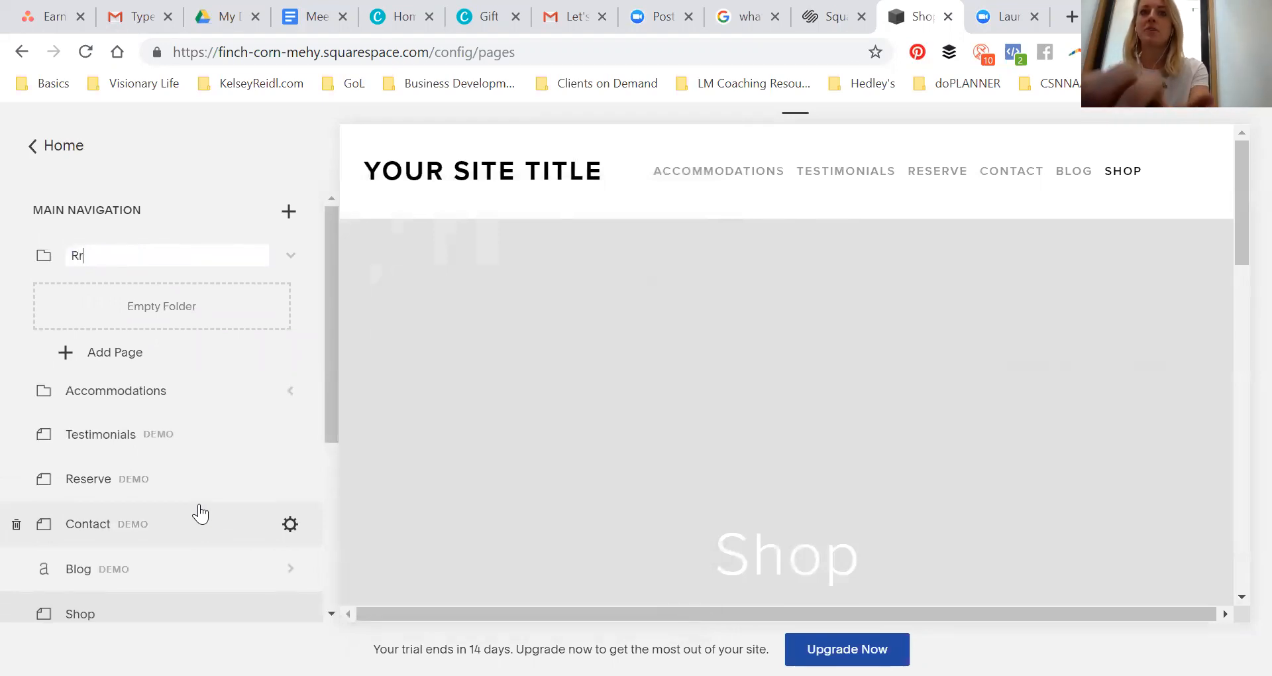
{"action": "type", "text": "esources"}
{"action": "key", "text": "Return"}
Move the Blog and Shop pages into the Resources folder
{"action": "left_click_drag", "start_coordinate": [125, 578], "coordinate": [183, 289]}
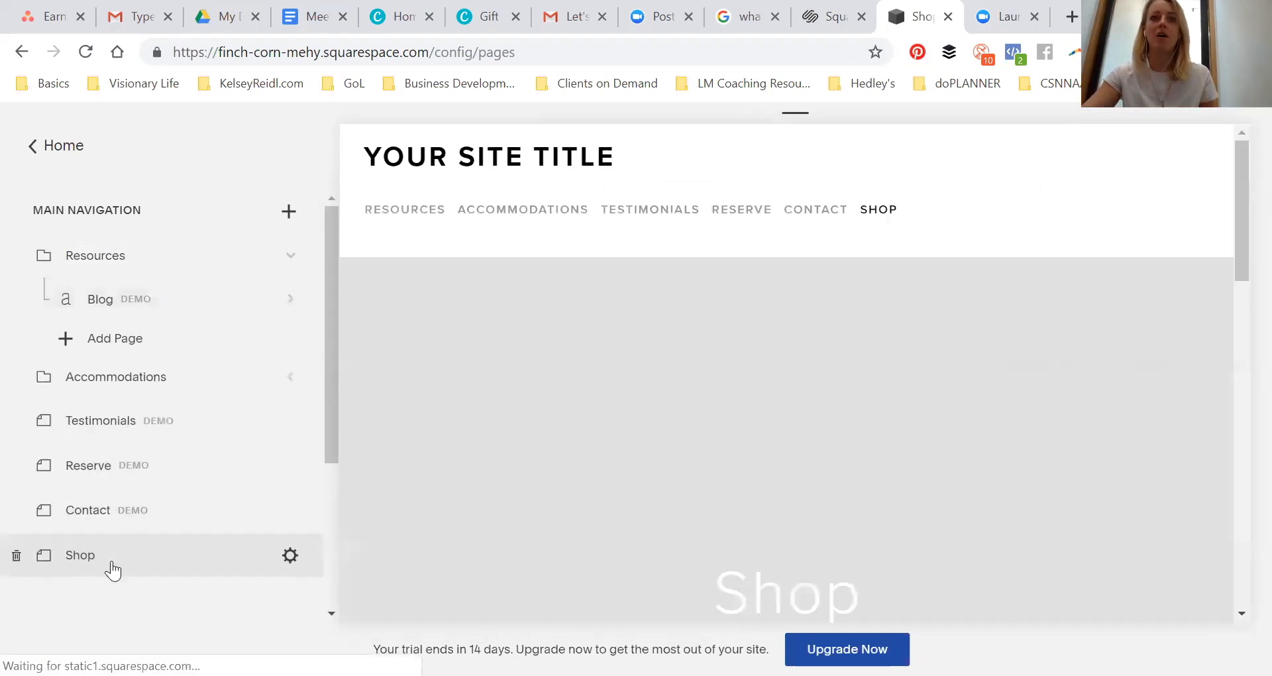
{"action": "left_click_drag", "start_coordinate": [108, 562], "coordinate": [166, 313]}
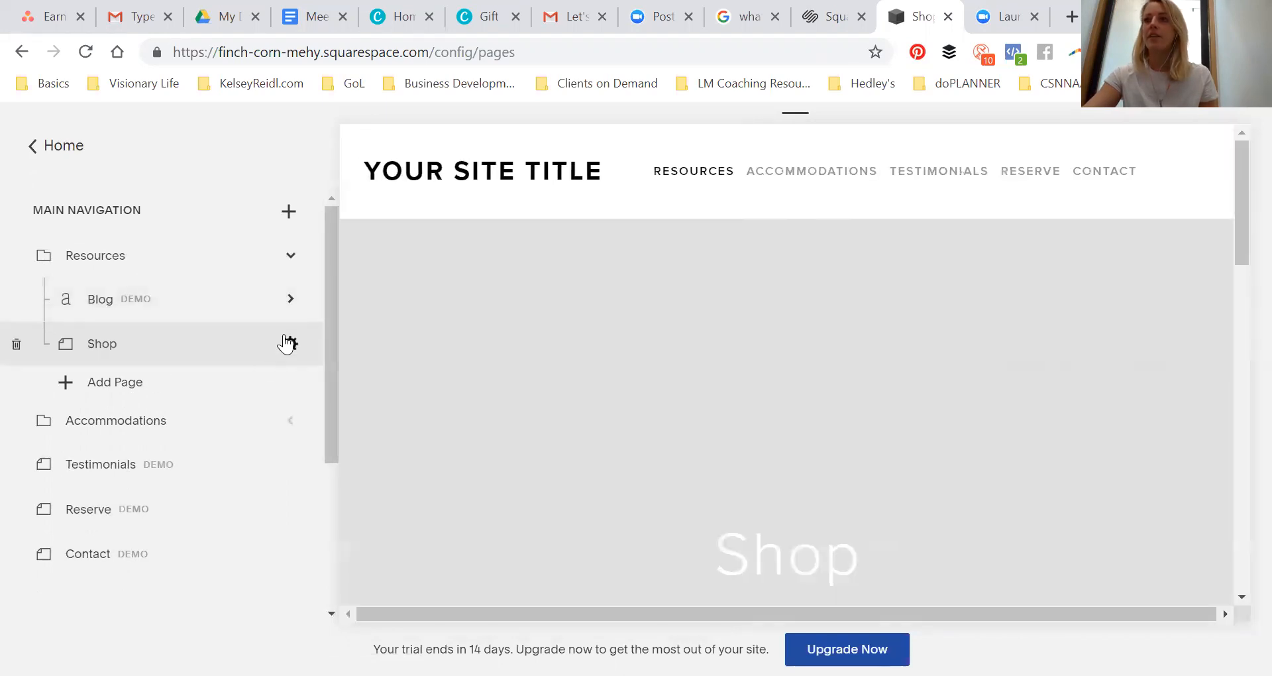
{"action": "mouse_move", "coordinate": [695, 179]}
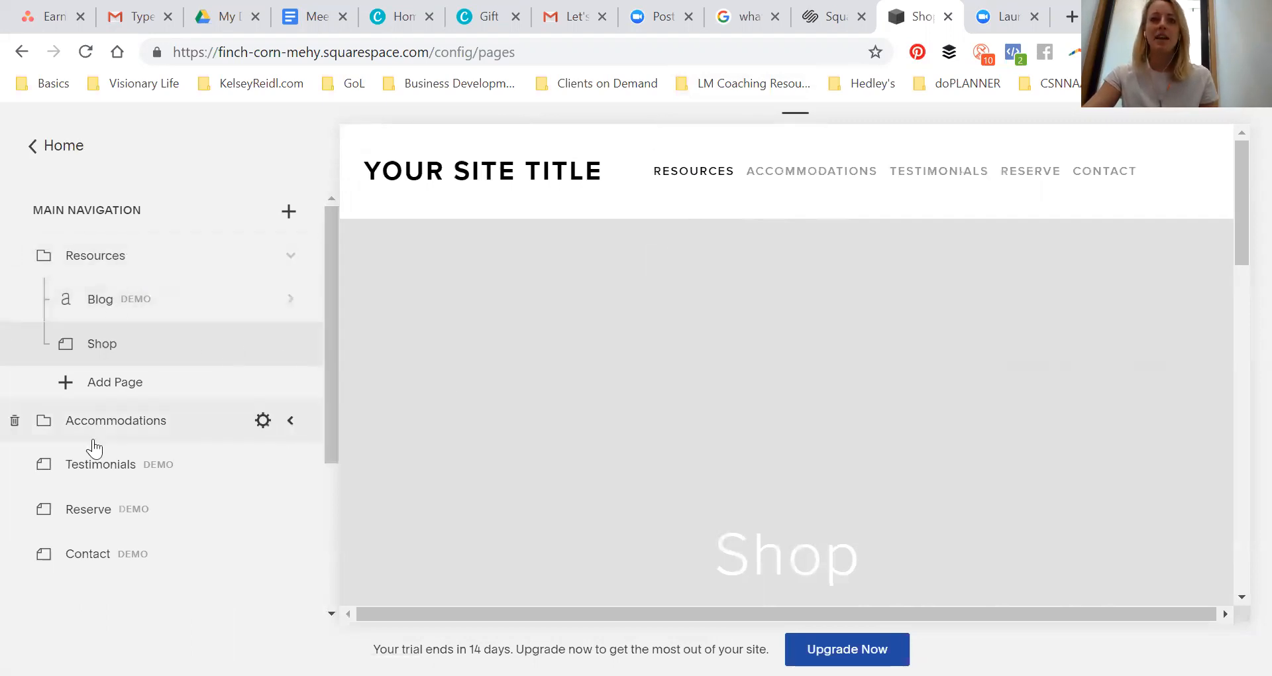
Move the Accommodations folder to the top of the main navigation, above Resources
{"action": "left_click_drag", "start_coordinate": [104, 428], "coordinate": [106, 255]}
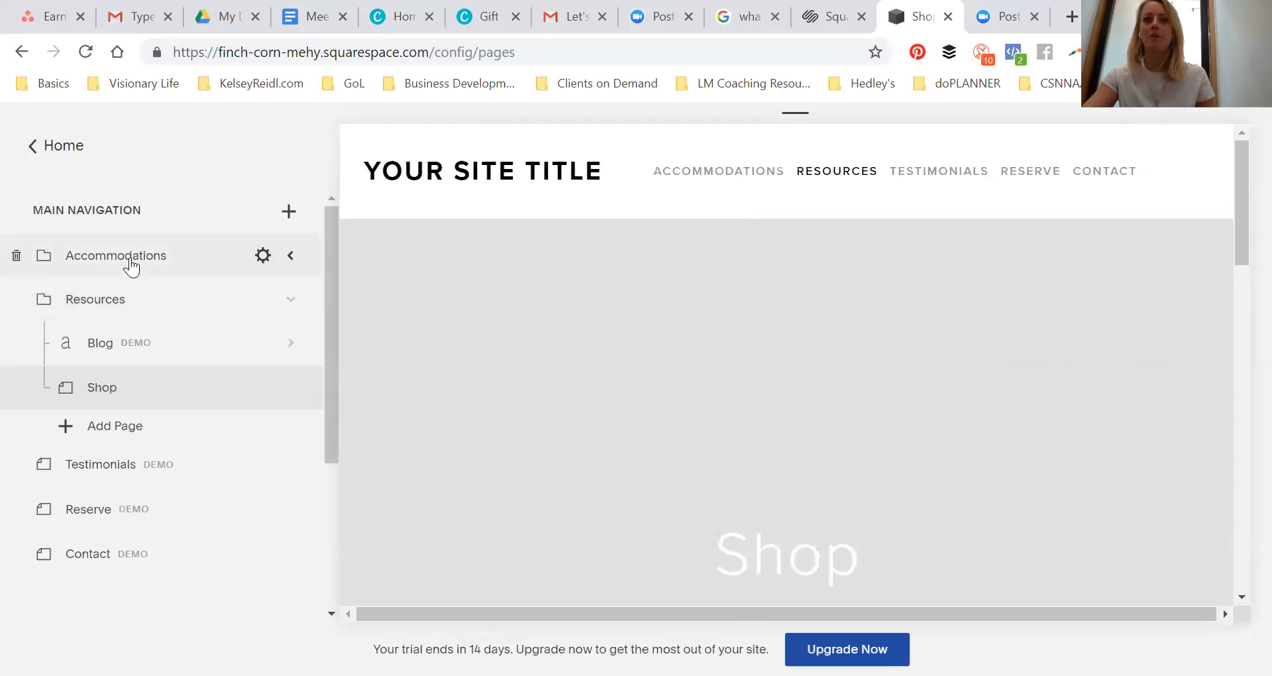
{"action": "left_click", "coordinate": [291, 300]}
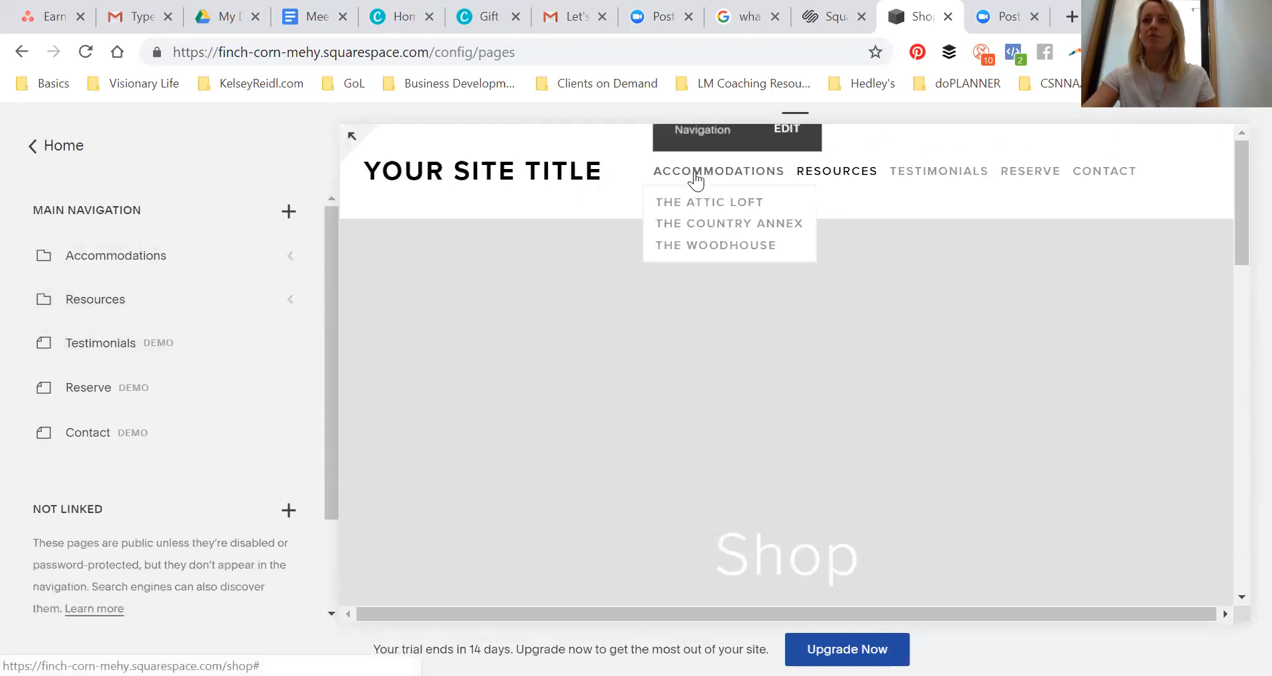
{"action": "left_click", "coordinate": [292, 258]}
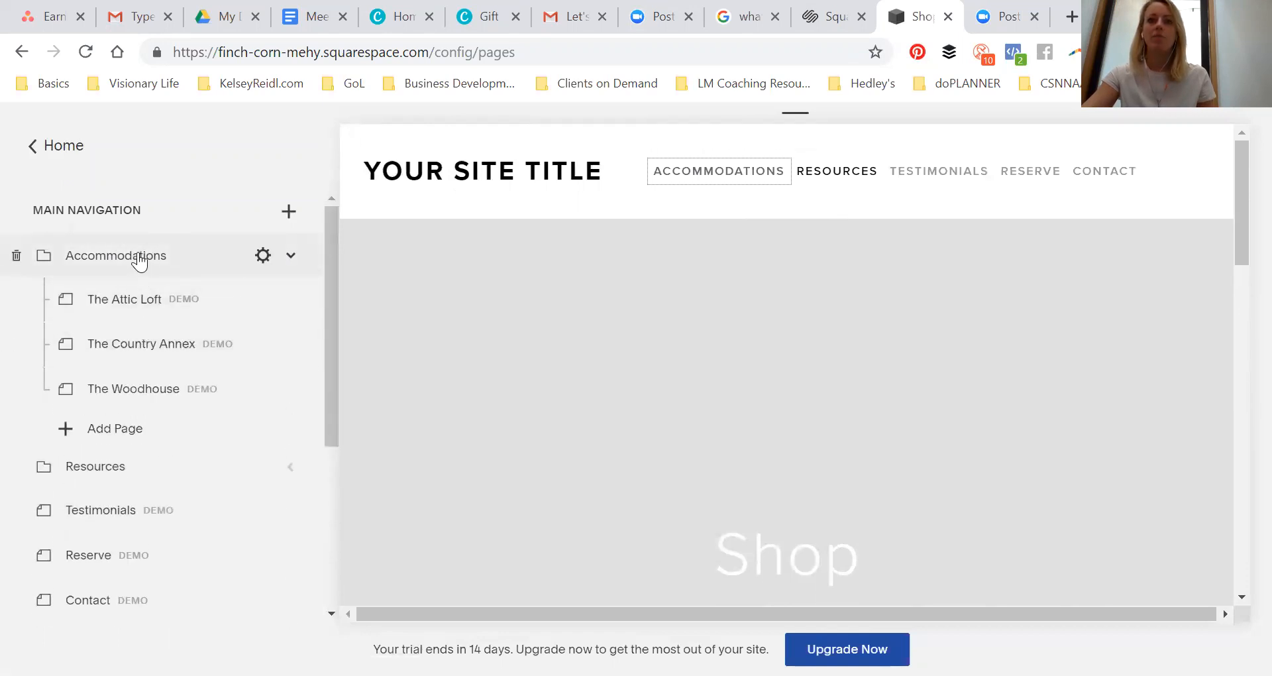
Preview The Attic Loft, The Country Annex and The Woodhouse pages inside Accommodations
{"action": "left_click", "coordinate": [135, 300]}
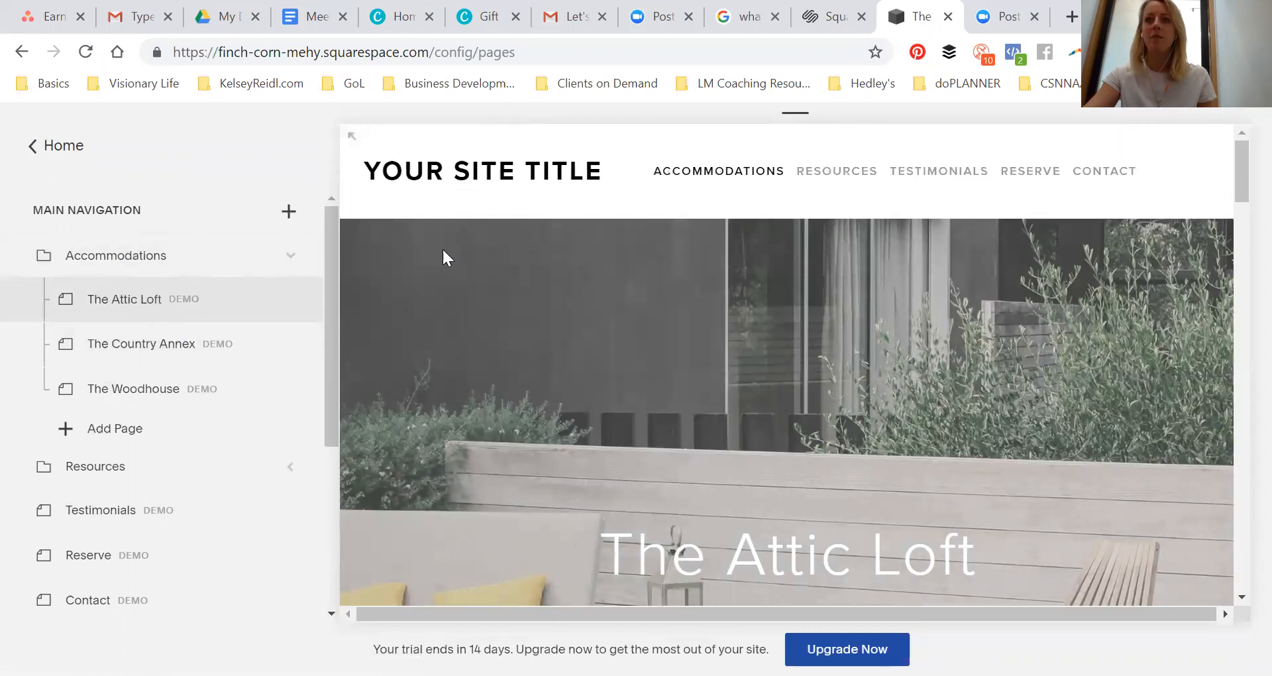
{"action": "left_click", "coordinate": [136, 364]}
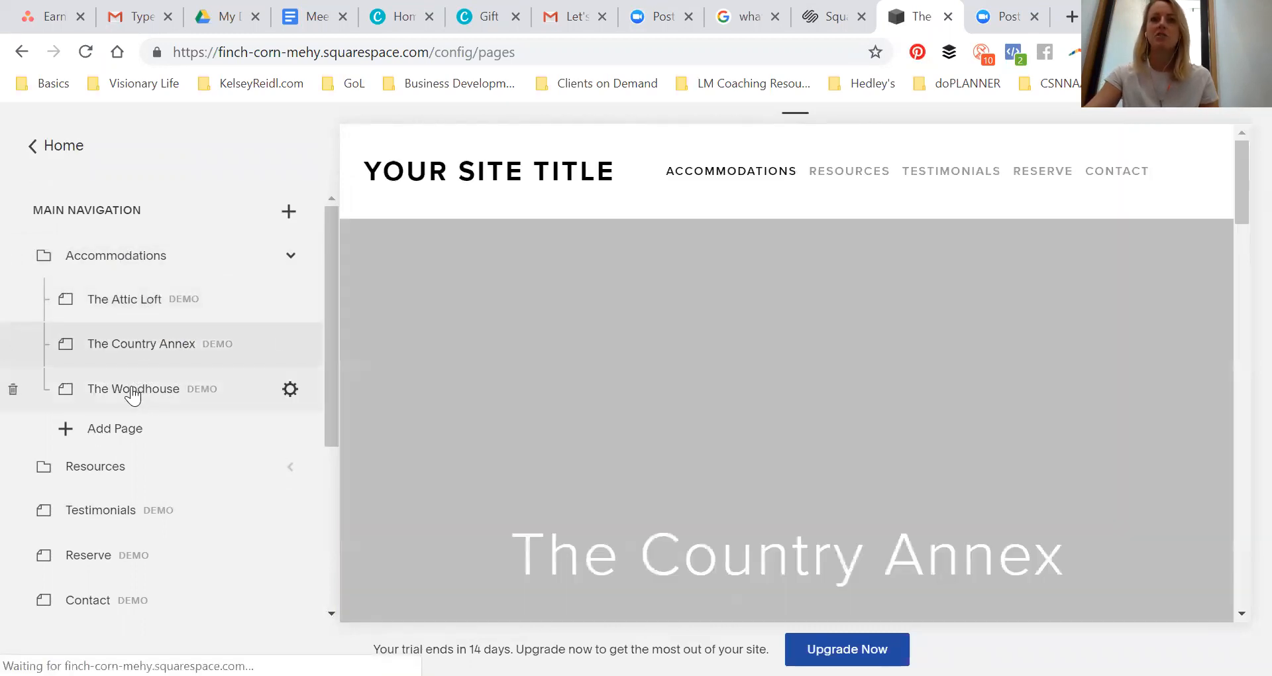
{"action": "left_click", "coordinate": [135, 391]}
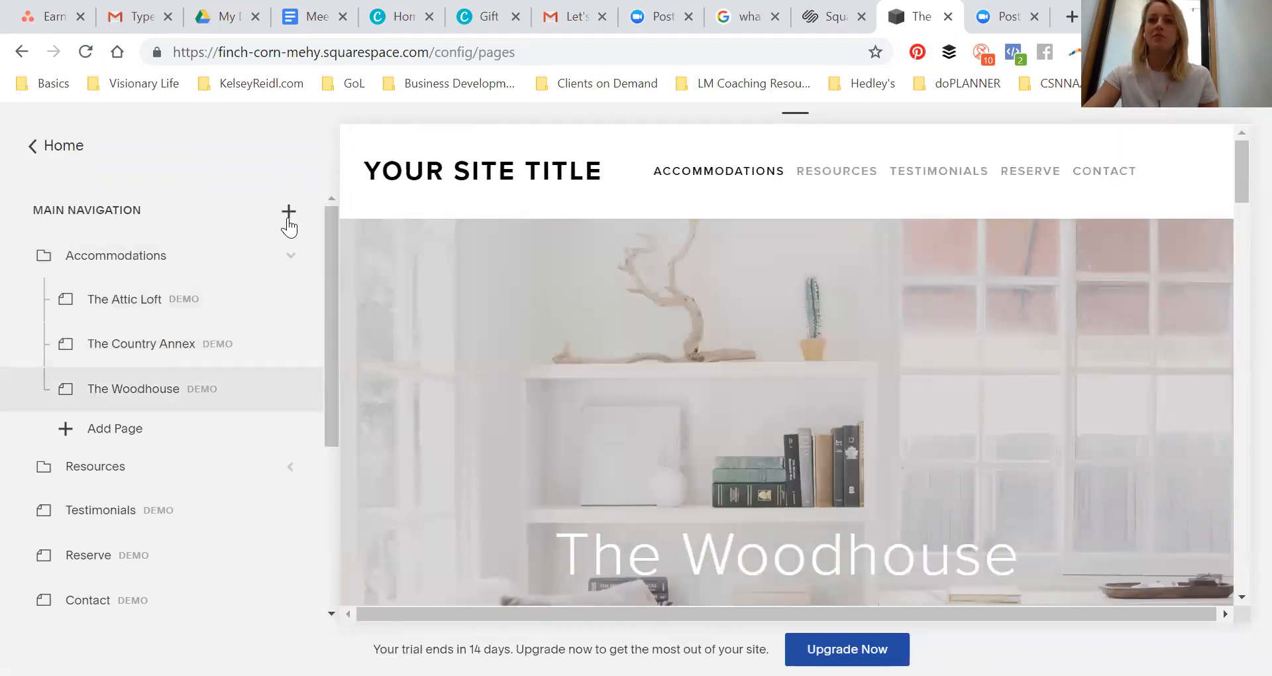
{"action": "left_click", "coordinate": [133, 308]}
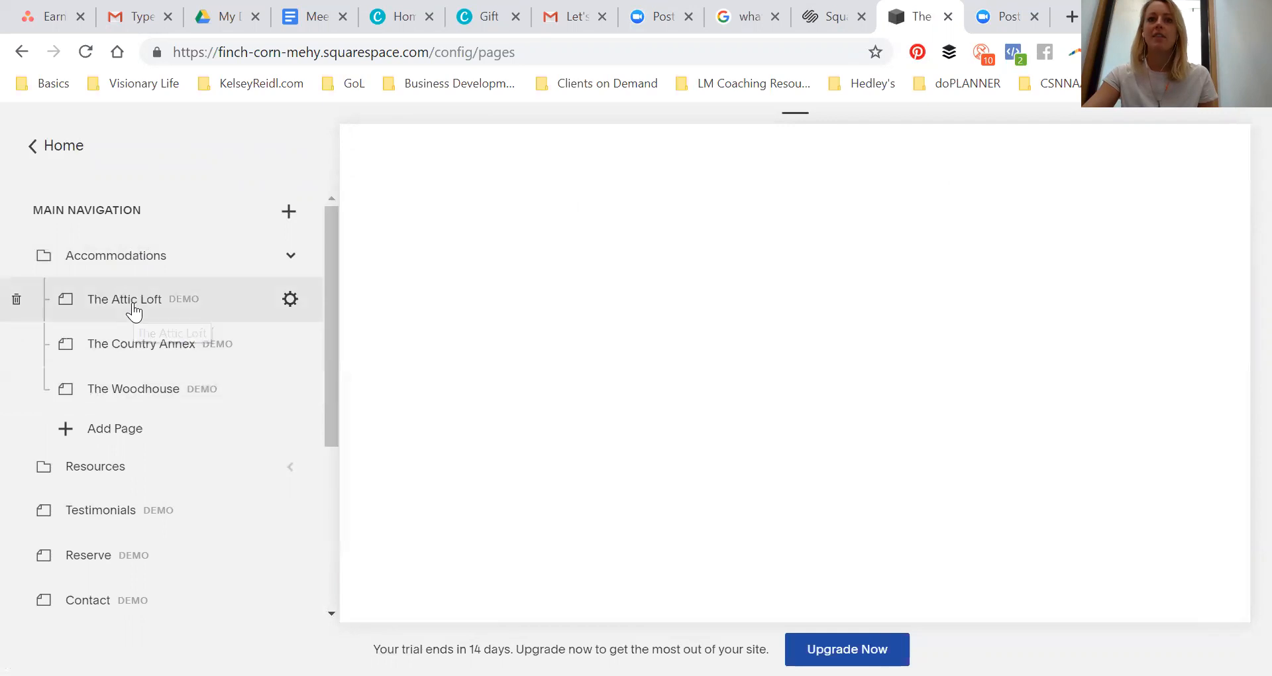
Add a new blank page named Wolfs Den inside the Accommodations folder
{"action": "left_click", "coordinate": [288, 213]}
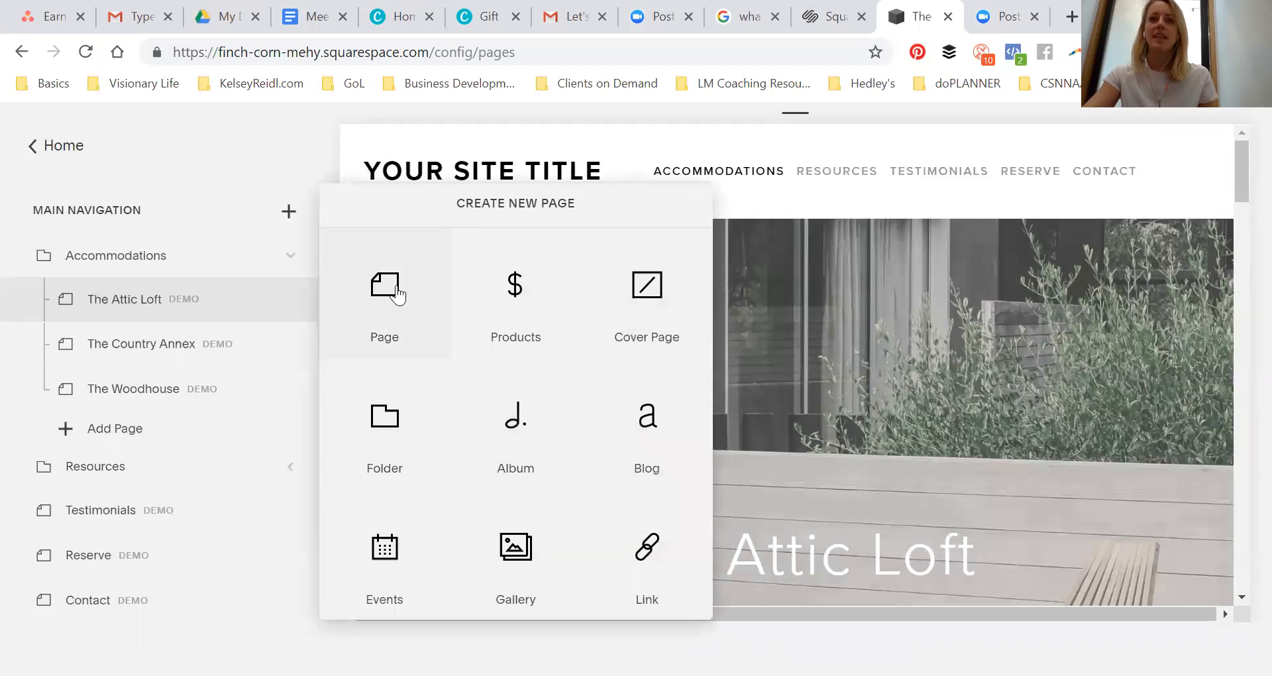
{"action": "left_click", "coordinate": [106, 432]}
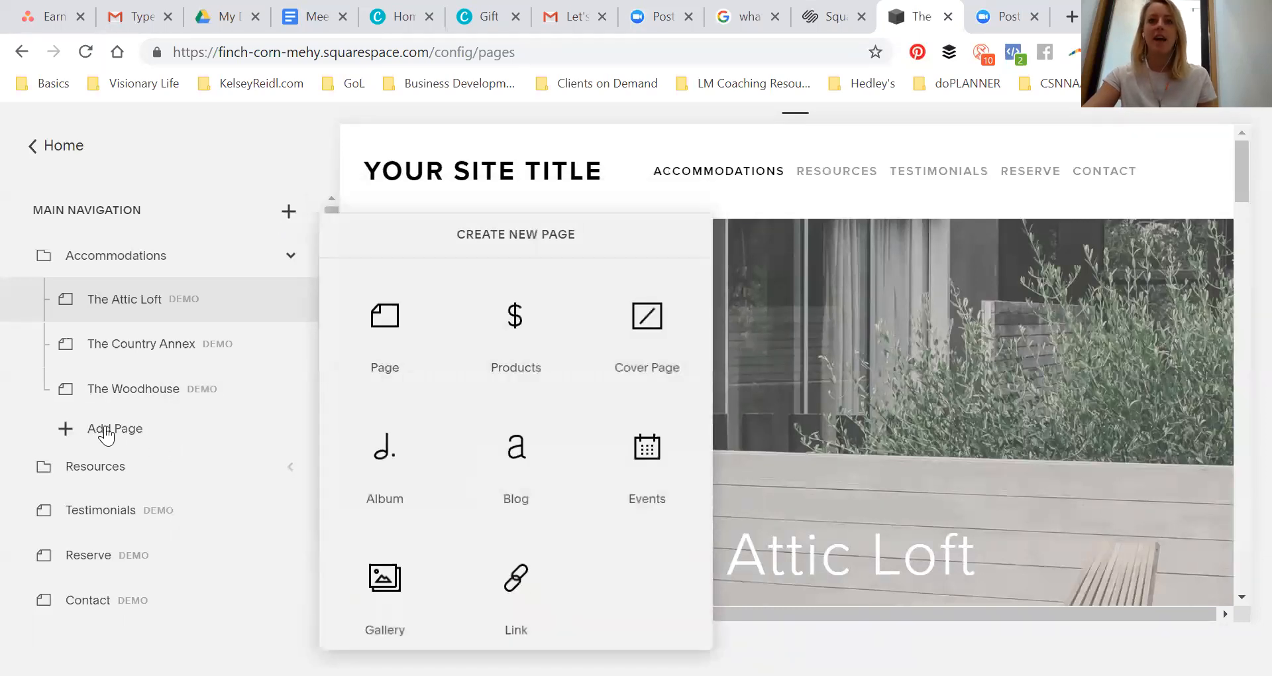
{"action": "left_click", "coordinate": [384, 356]}
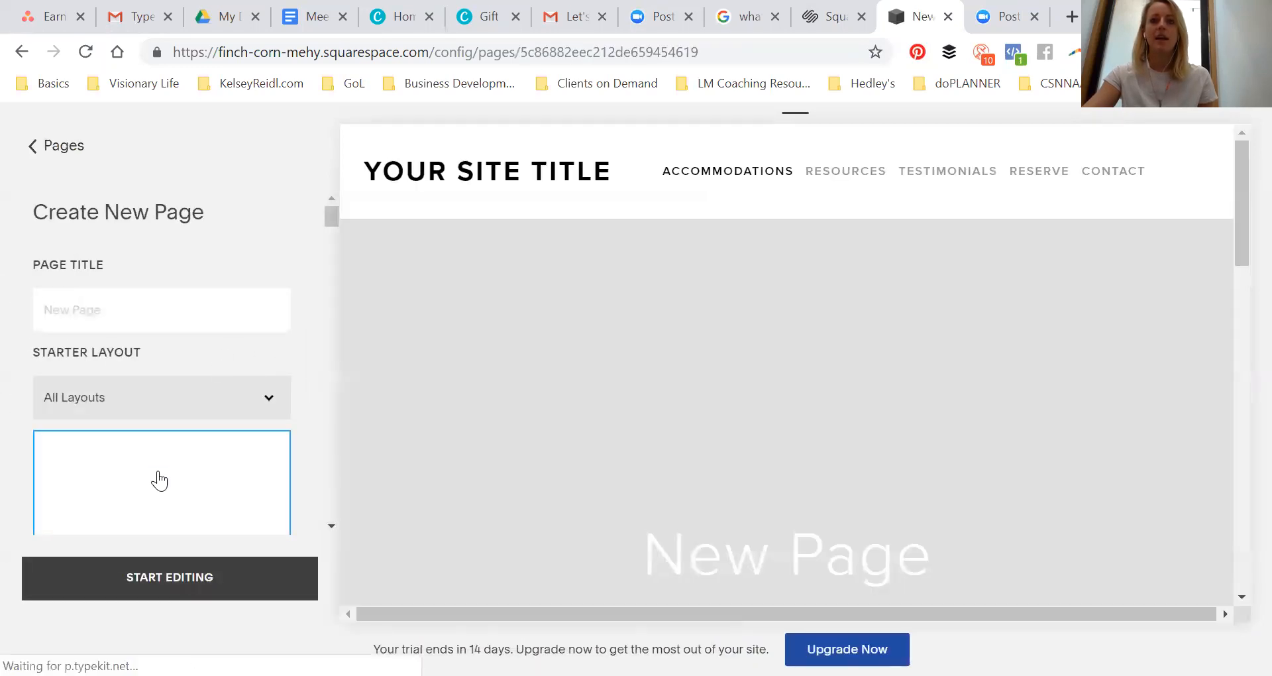
{"action": "scroll", "coordinate": [159, 481], "scroll_direction": "down", "scroll_amount": 10}
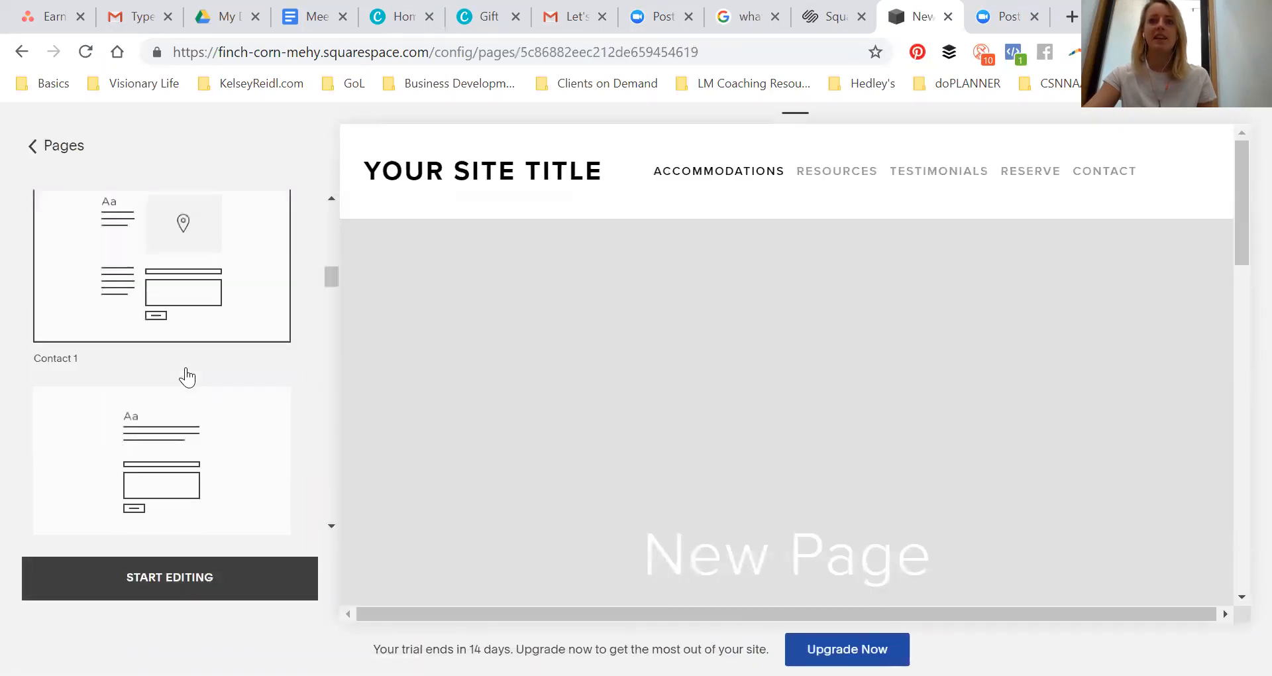
{"action": "scroll", "coordinate": [185, 375], "scroll_direction": "up", "scroll_amount": 10}
{"action": "scroll", "coordinate": [137, 460], "scroll_direction": "down", "scroll_amount": 2}
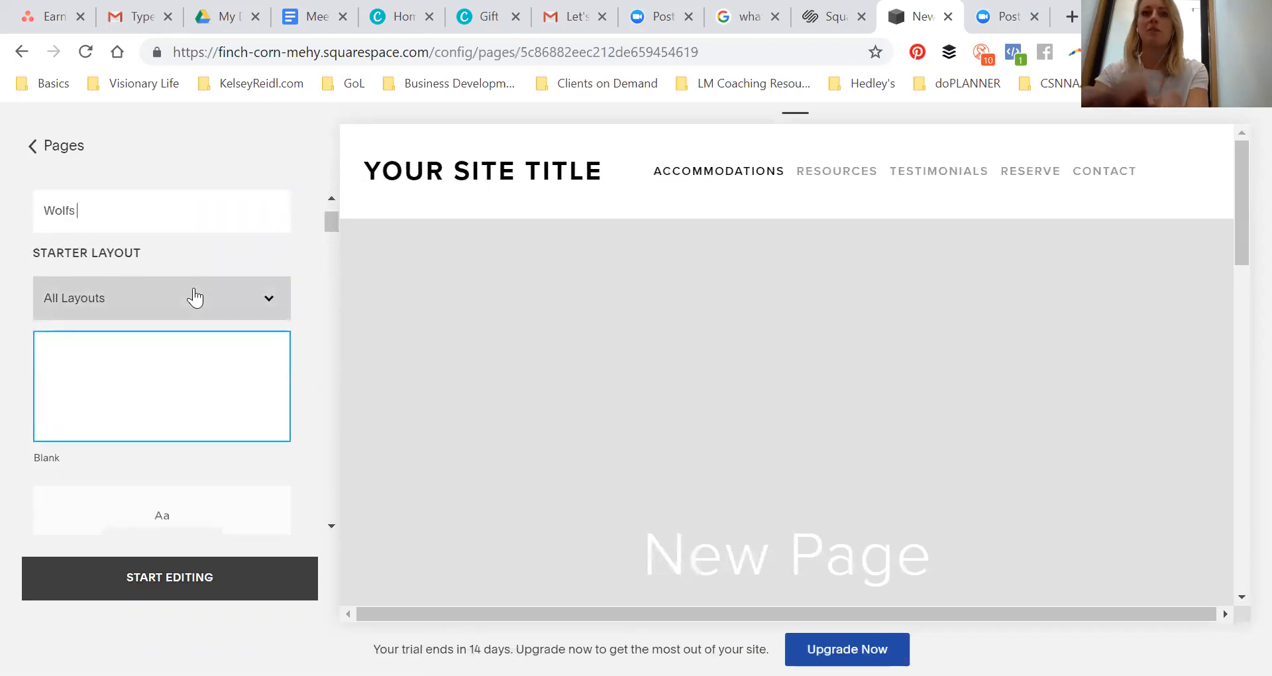
{"action": "type", "text": "n"}
{"action": "key", "text": "Return"}
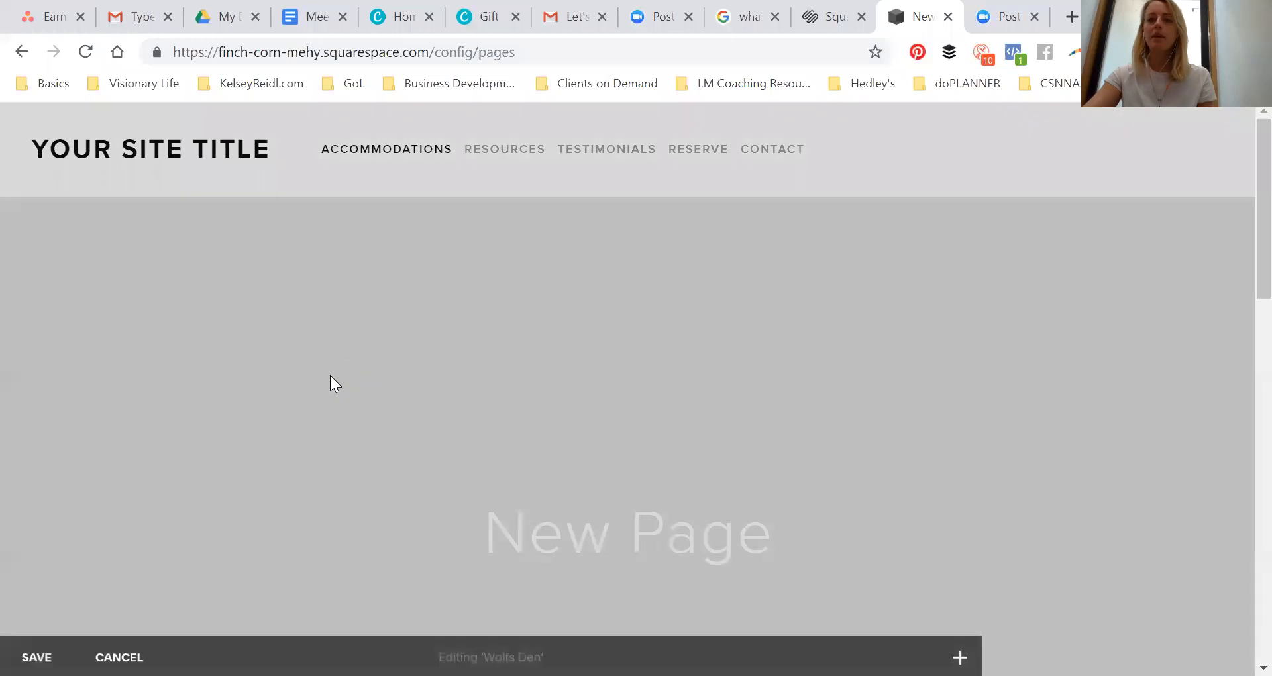
Examine the new Wolfs Den page and its entry under Accommodations in the site preview
{"action": "left_click", "coordinate": [33, 657]}
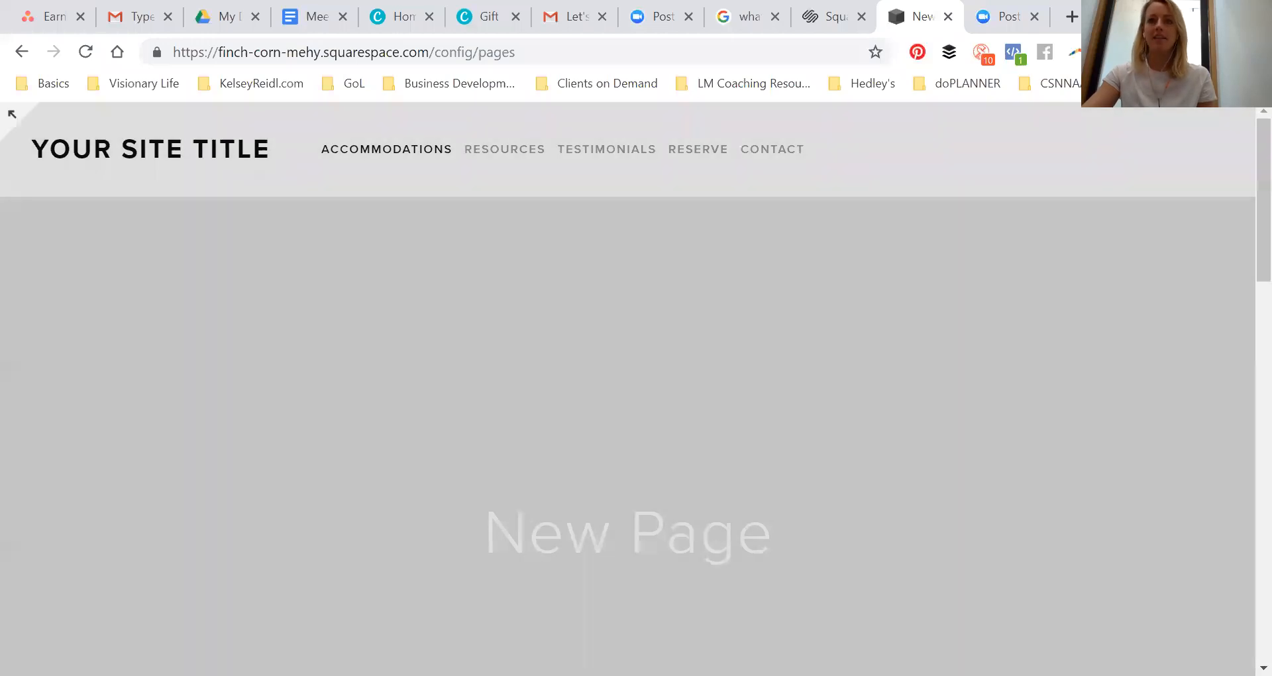
{"action": "key", "text": "ctrl+minus"}
{"action": "key", "text": "ctrl+minus"}
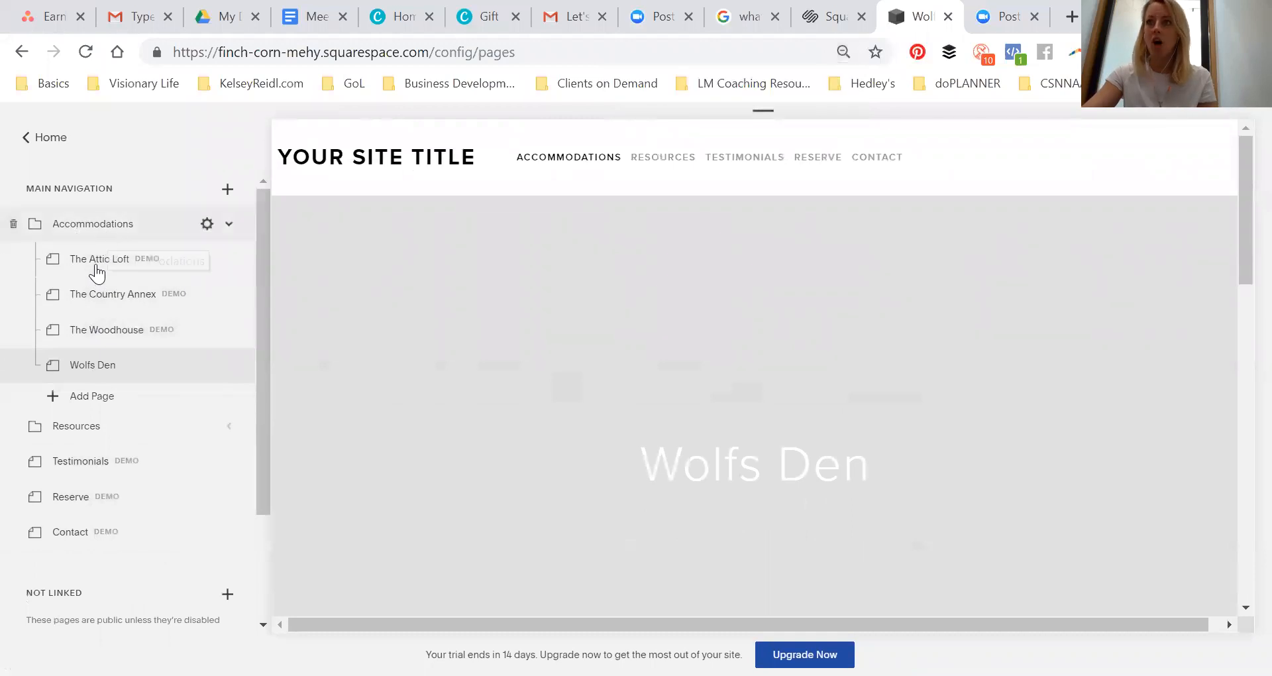
{"action": "mouse_move", "coordinate": [566, 159]}
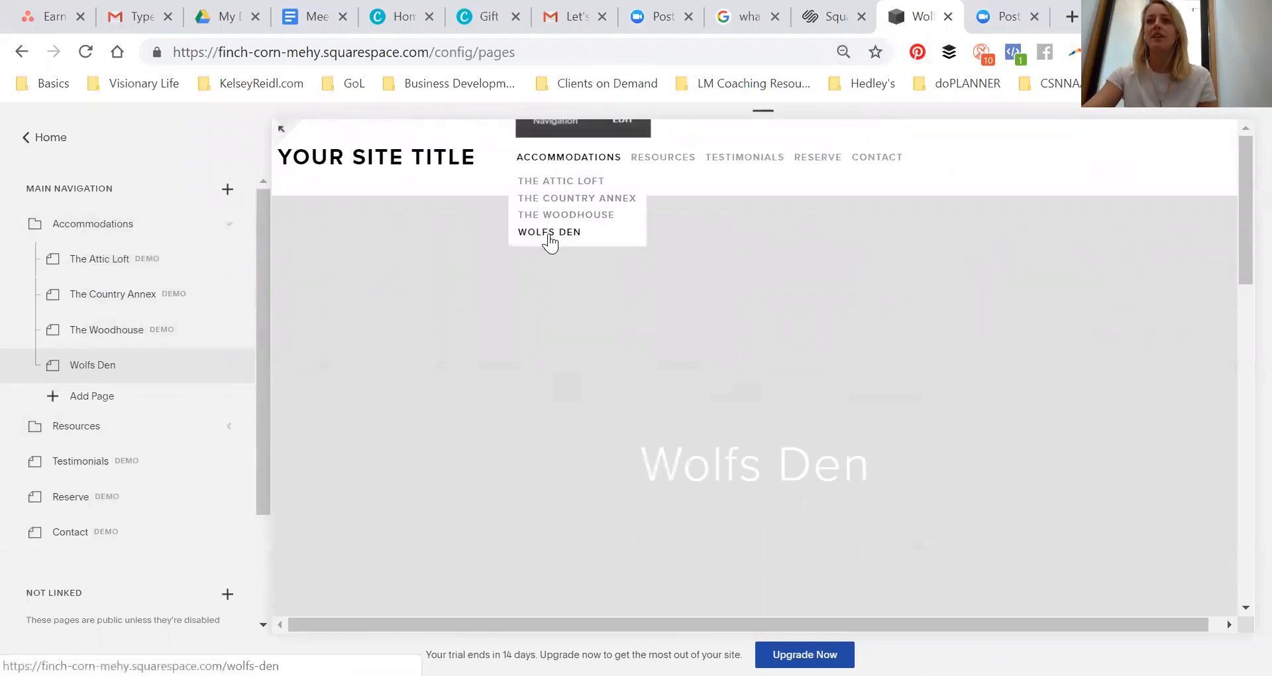
{"action": "mouse_move", "coordinate": [563, 394]}
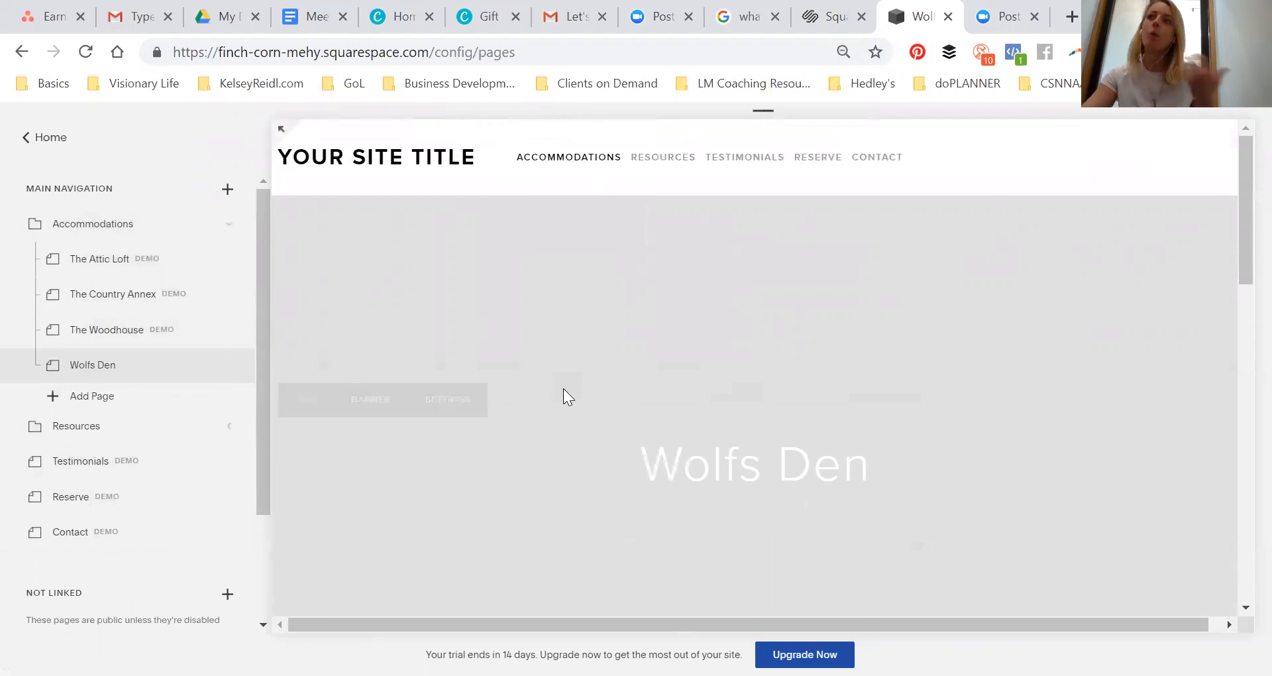
{"action": "scroll", "coordinate": [932, 334], "scroll_direction": "down", "scroll_amount": 4}
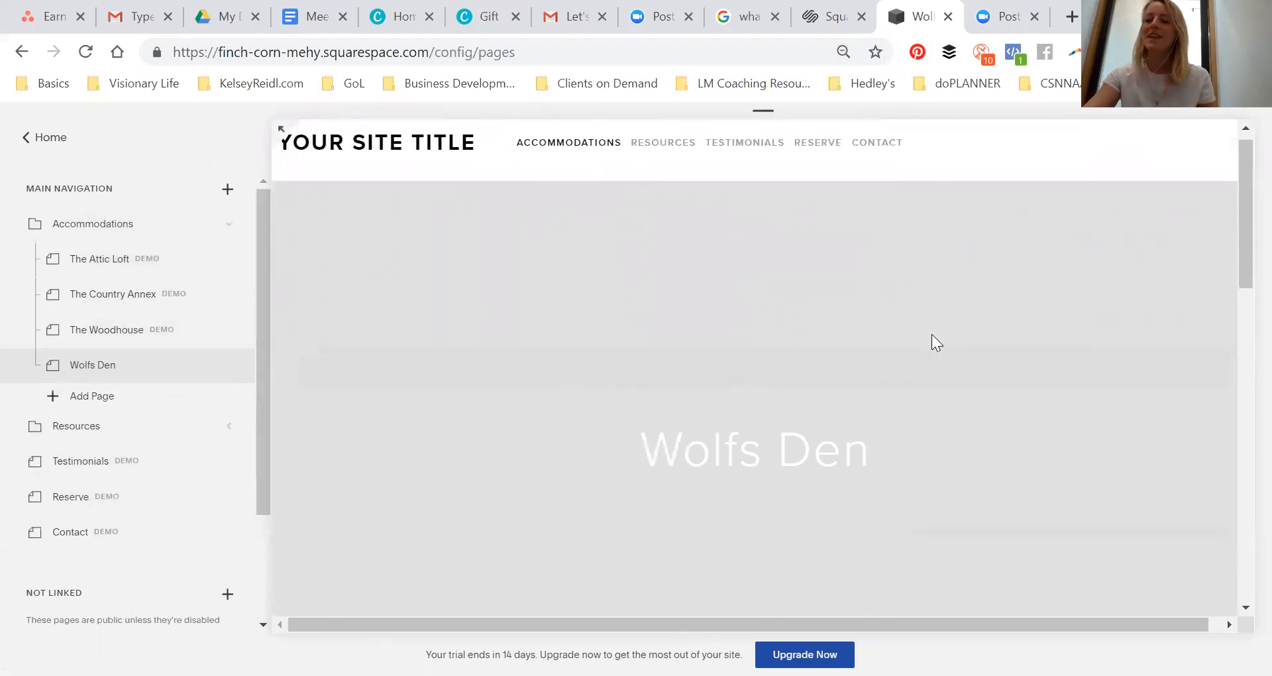
{"action": "scroll", "coordinate": [873, 290], "scroll_direction": "up", "scroll_amount": 4}
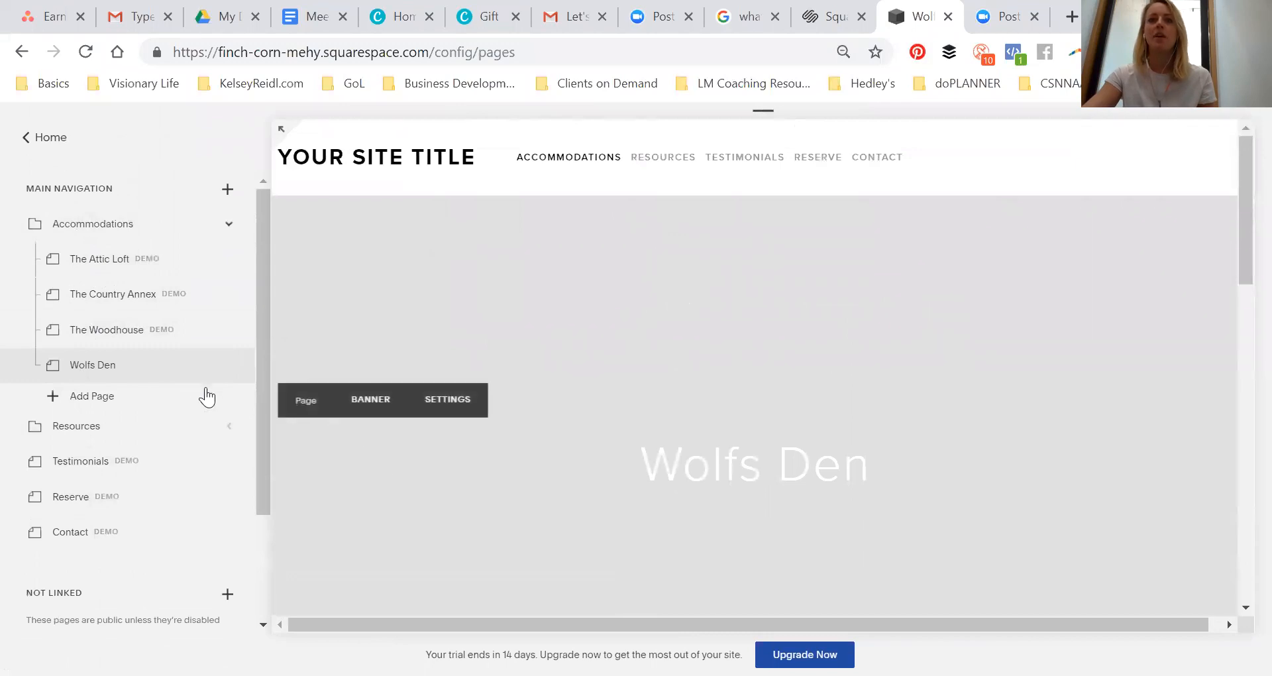
{"action": "scroll", "coordinate": [321, 269], "scroll_direction": "down", "scroll_amount": 3}
{"action": "scroll", "coordinate": [341, 298], "scroll_direction": "up", "scroll_amount": 2}
{"action": "scroll", "coordinate": [368, 324], "scroll_direction": "down", "scroll_amount": 6}
{"action": "scroll", "coordinate": [402, 327], "scroll_direction": "down", "scroll_amount": 5}
{"action": "scroll", "coordinate": [856, 298], "scroll_direction": "up", "scroll_amount": 6}
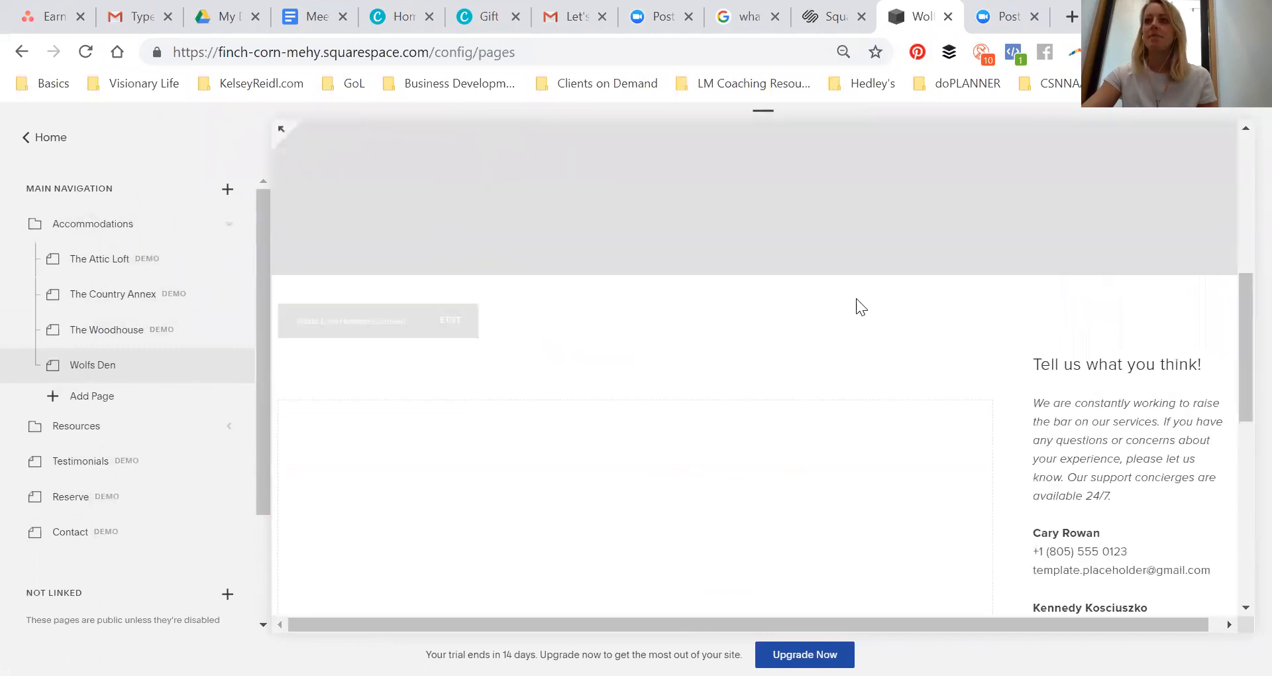
{"action": "scroll", "coordinate": [1137, 384], "scroll_direction": "down", "scroll_amount": 3}
{"action": "scroll", "coordinate": [1131, 346], "scroll_direction": "up", "scroll_amount": 3}
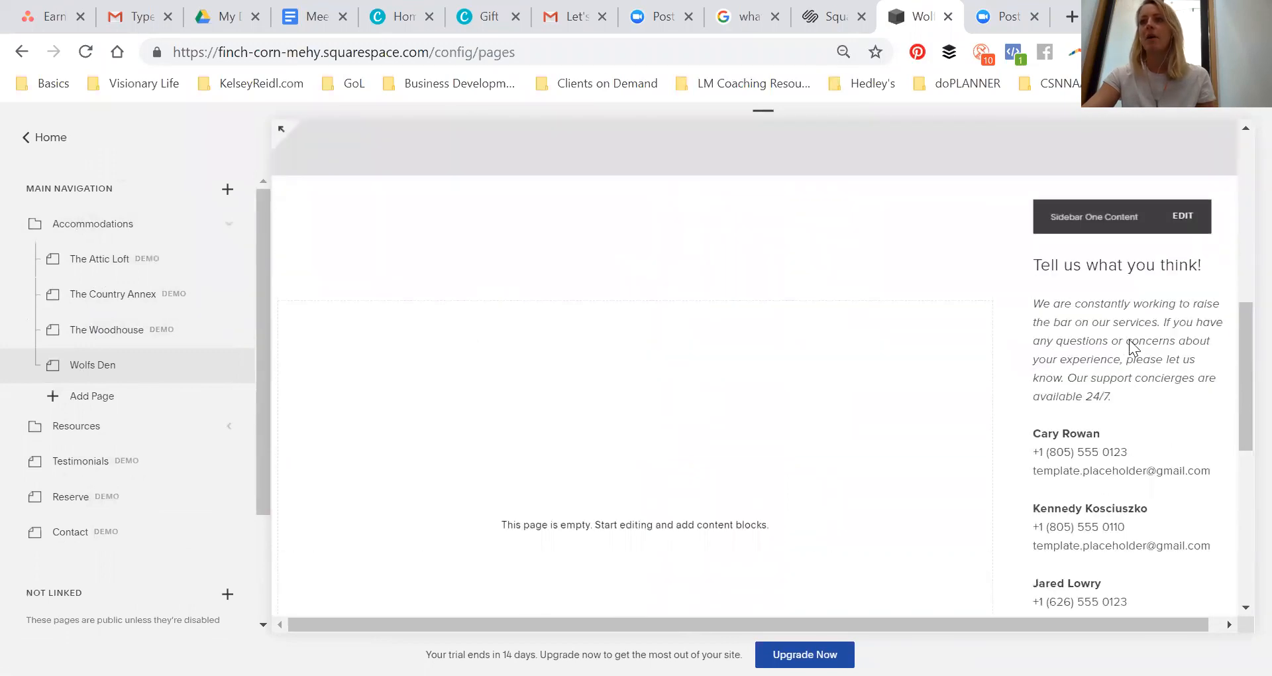
{"action": "scroll", "coordinate": [1040, 433], "scroll_direction": "down", "scroll_amount": 6}
{"action": "scroll", "coordinate": [1023, 434], "scroll_direction": "up", "scroll_amount": 12}
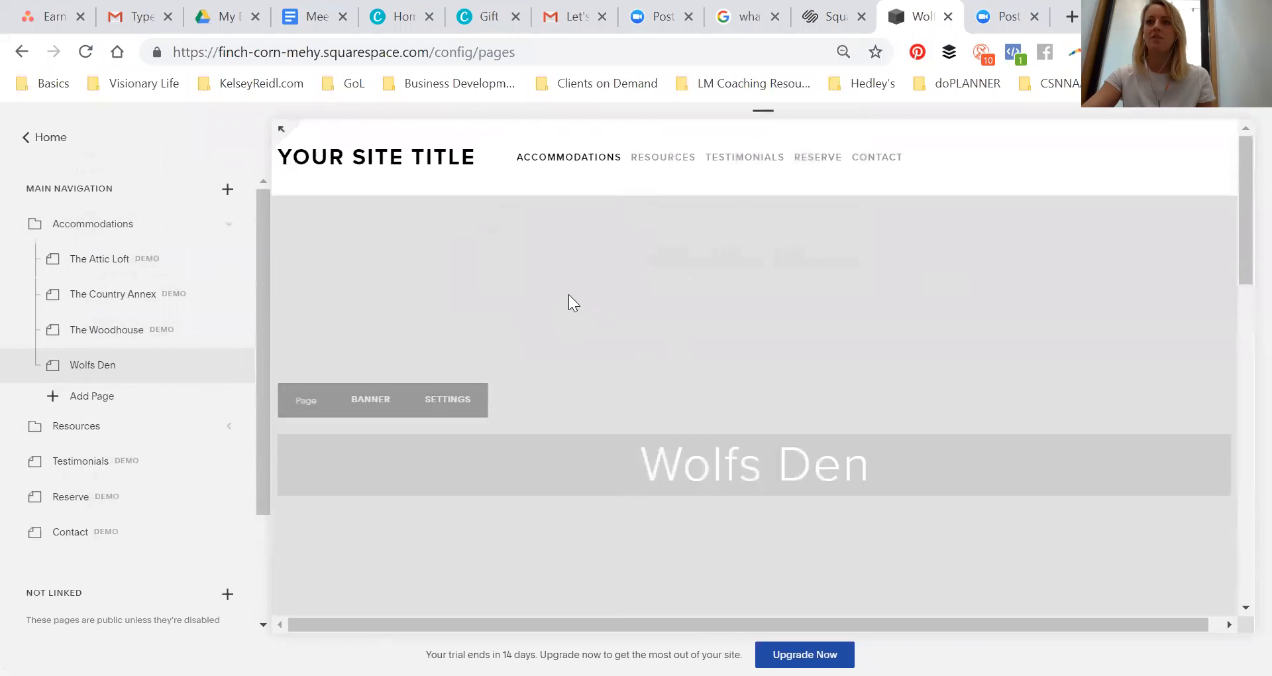
{"action": "scroll", "coordinate": [758, 343], "scroll_direction": "down", "scroll_amount": 3}
{"action": "scroll", "coordinate": [780, 296], "scroll_direction": "up", "scroll_amount": 3}
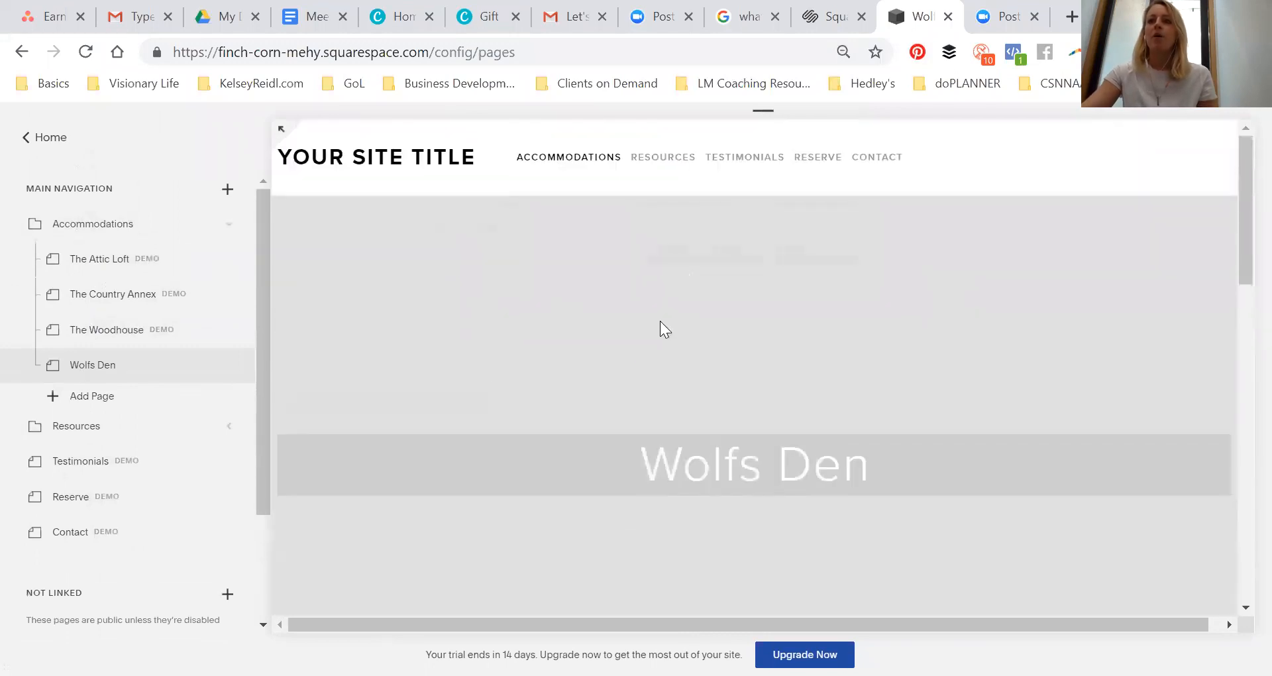
Set the Wolfs Den banner image to a free stock photo of a house found by searching home
{"action": "mouse_move", "coordinate": [361, 396]}
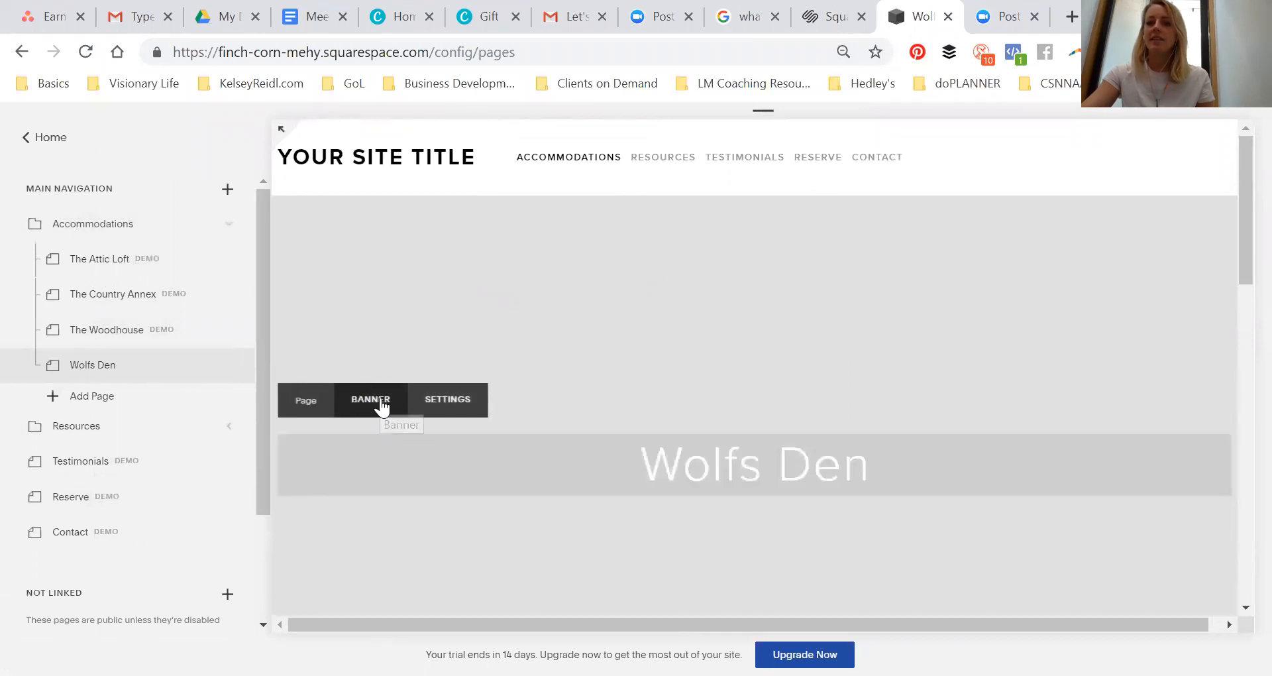
{"action": "left_click", "coordinate": [381, 401]}
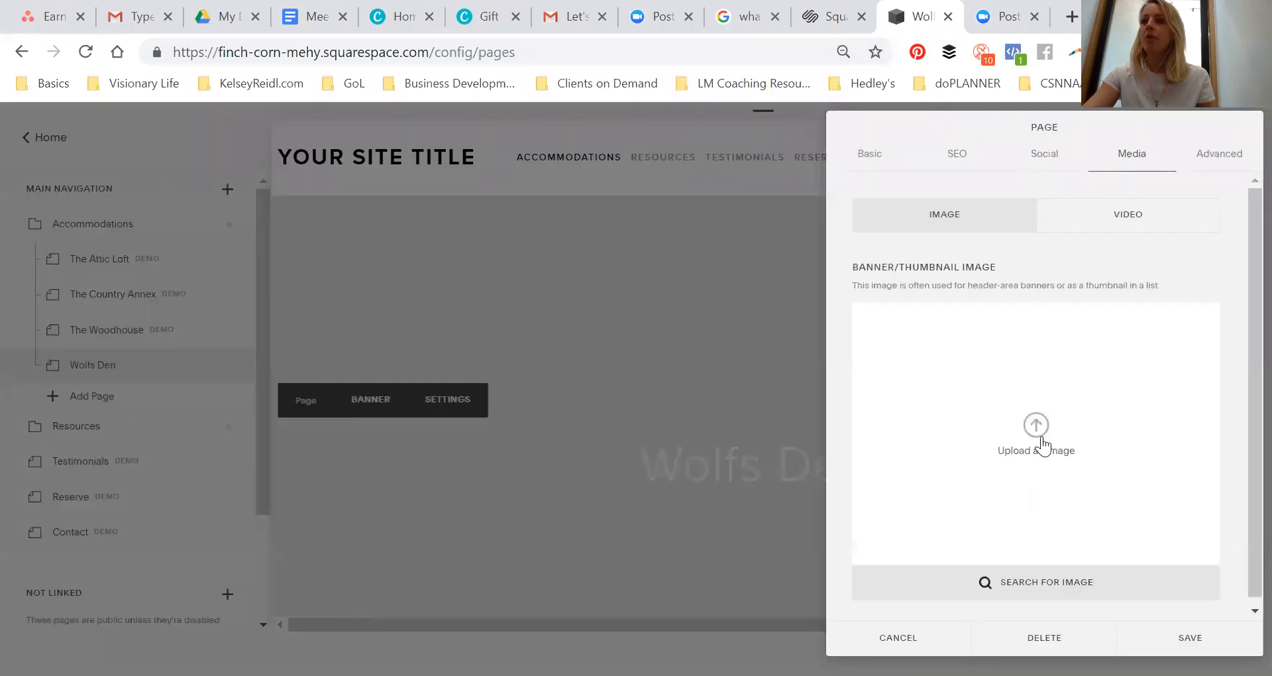
{"action": "left_click", "coordinate": [1022, 586]}
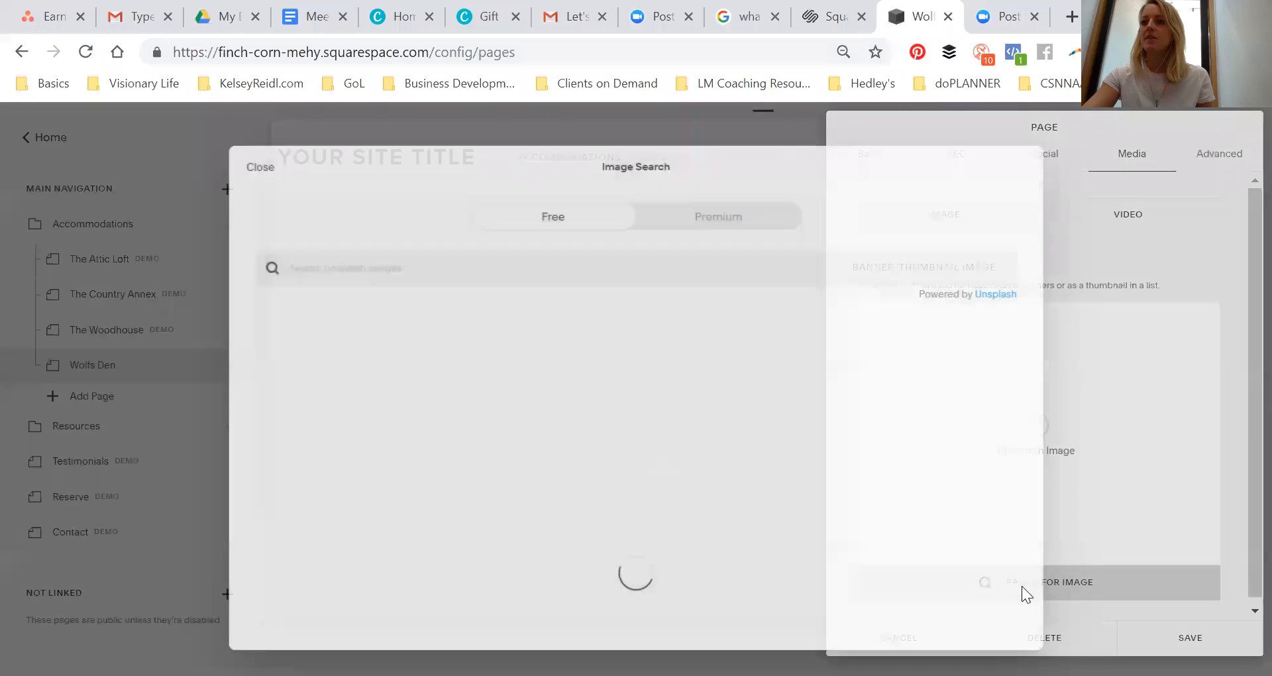
{"action": "left_click", "coordinate": [596, 261]}
{"action": "type", "text": "home"}
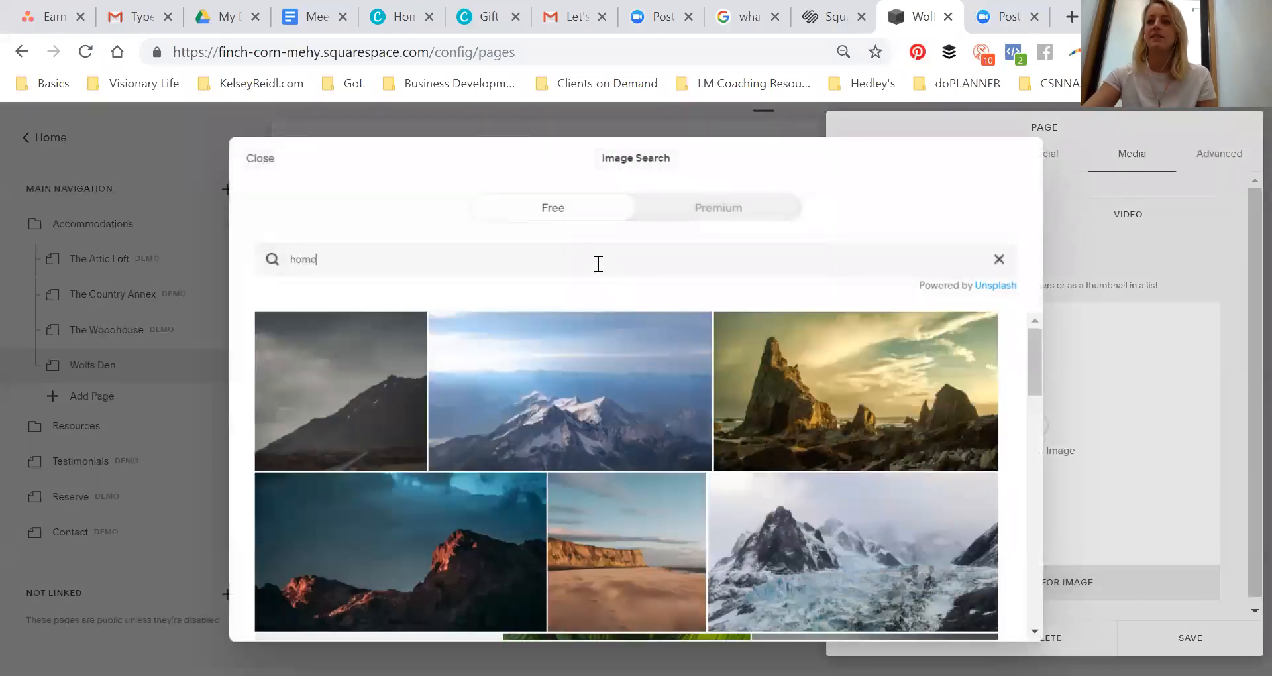
{"action": "key", "text": "Return"}
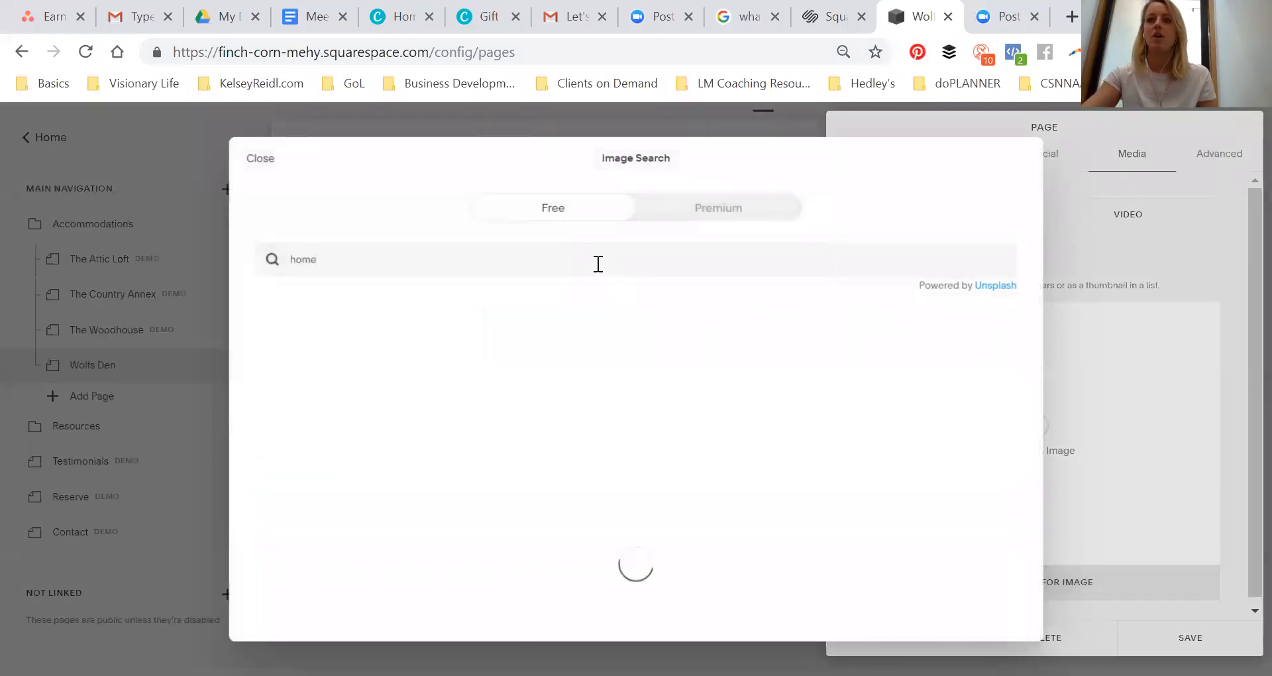
{"action": "mouse_move", "coordinate": [440, 338]}
{"action": "left_click", "coordinate": [375, 398]}
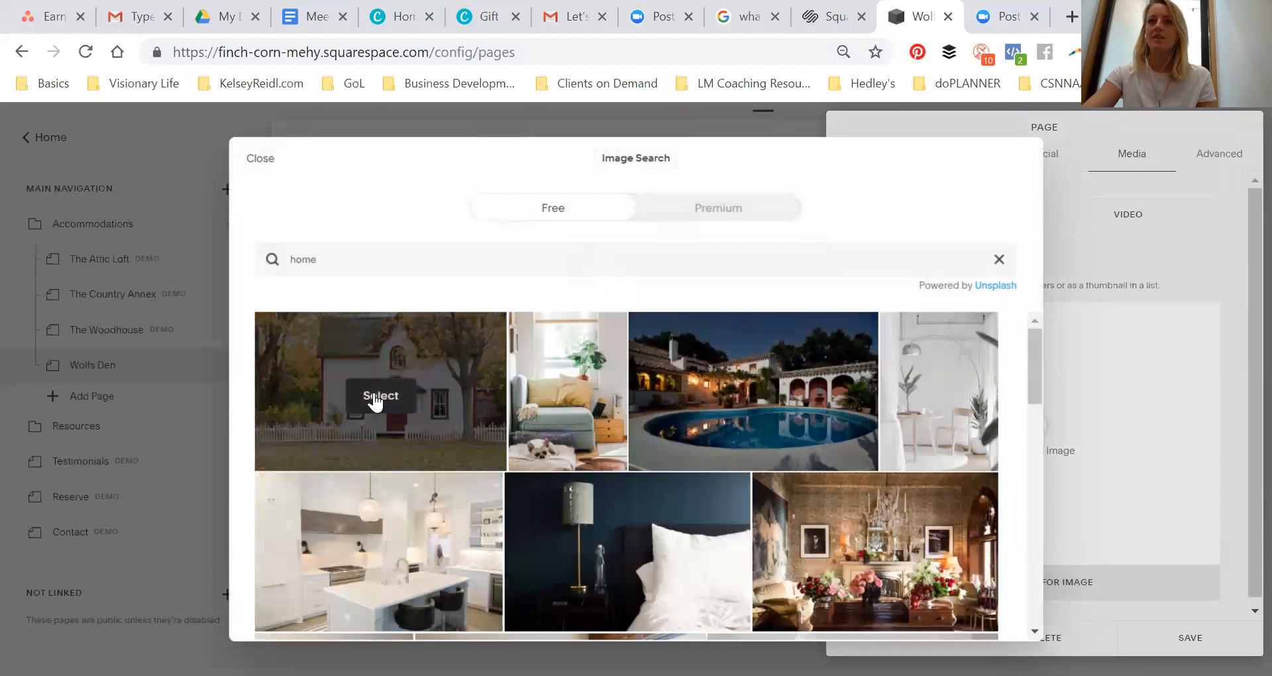
{"action": "left_click", "coordinate": [779, 479]}
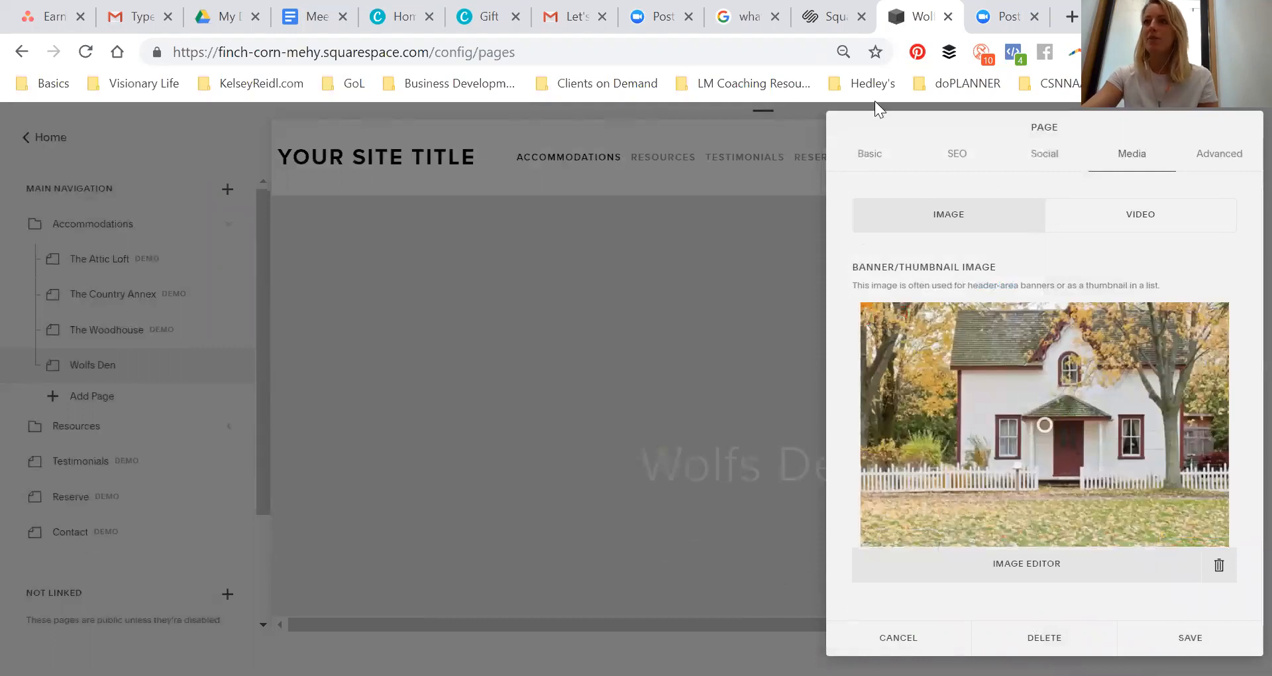
Rename the page's navigation title to Welcome! and save the settings
{"action": "left_click", "coordinate": [874, 156]}
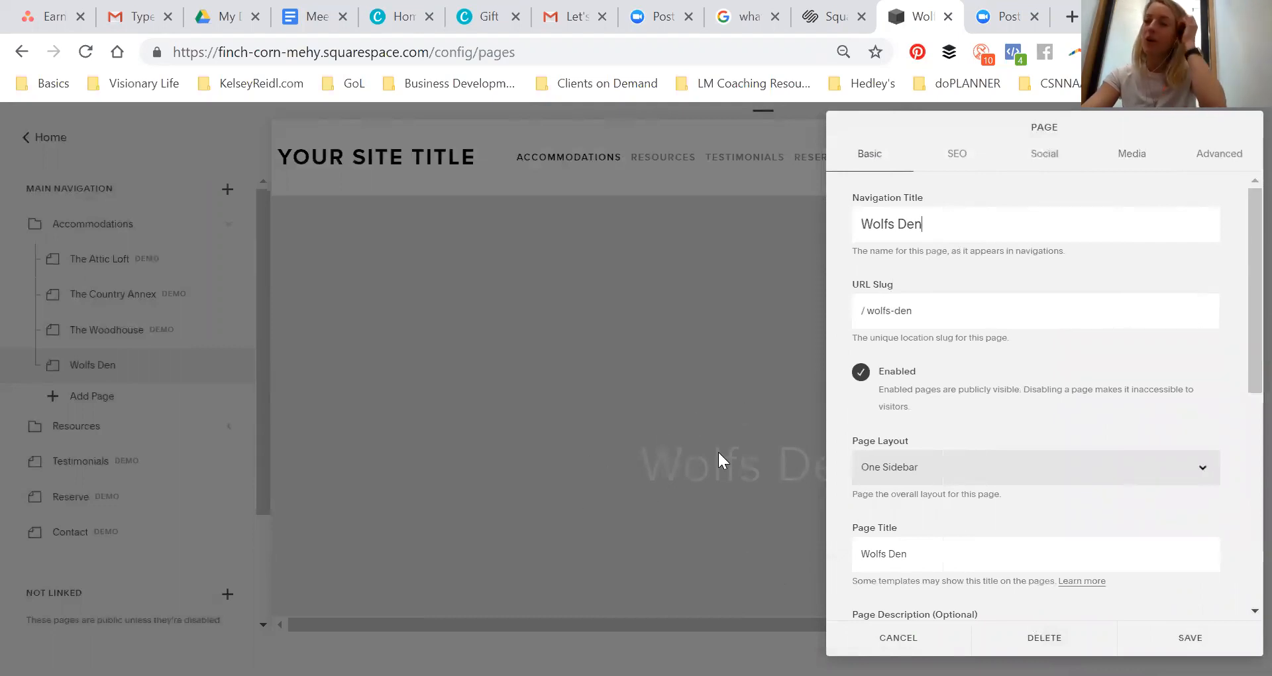
{"action": "key", "text": "ctrl+a"}
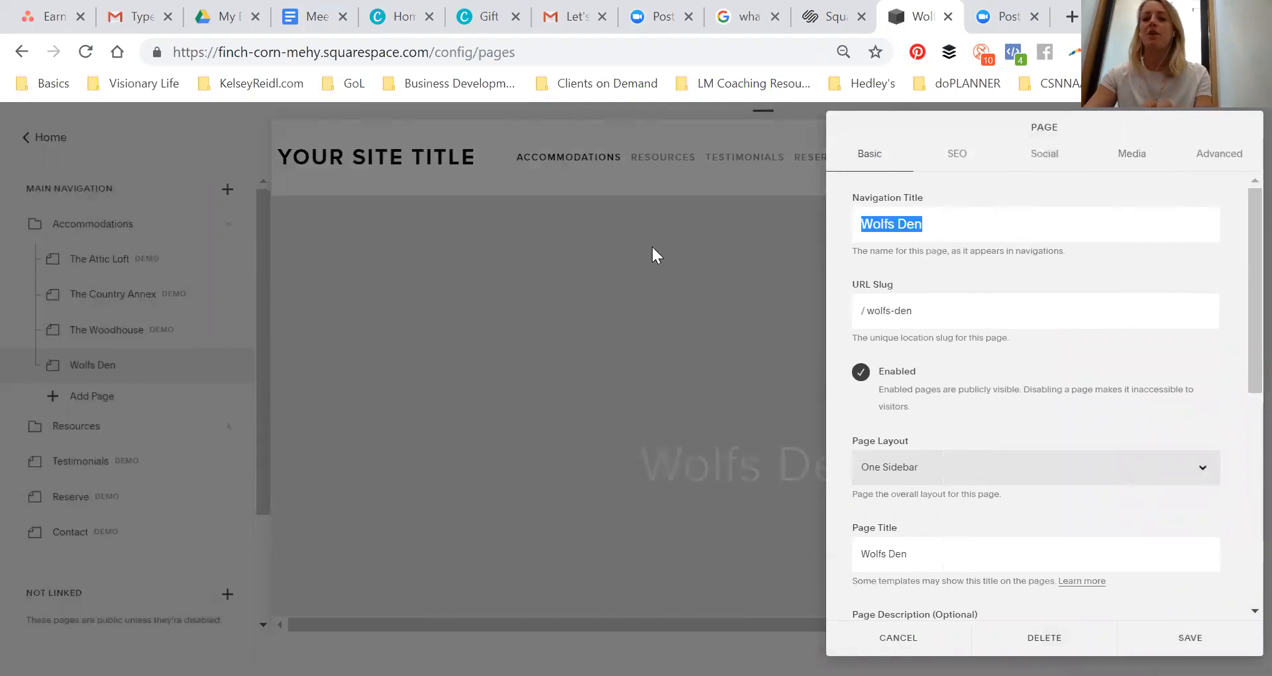
{"action": "type", "text": "Welcome!"}
{"action": "key", "text": "BackSpace"}
{"action": "type", "text": "e!"}
{"action": "left_click", "coordinate": [1178, 637]}
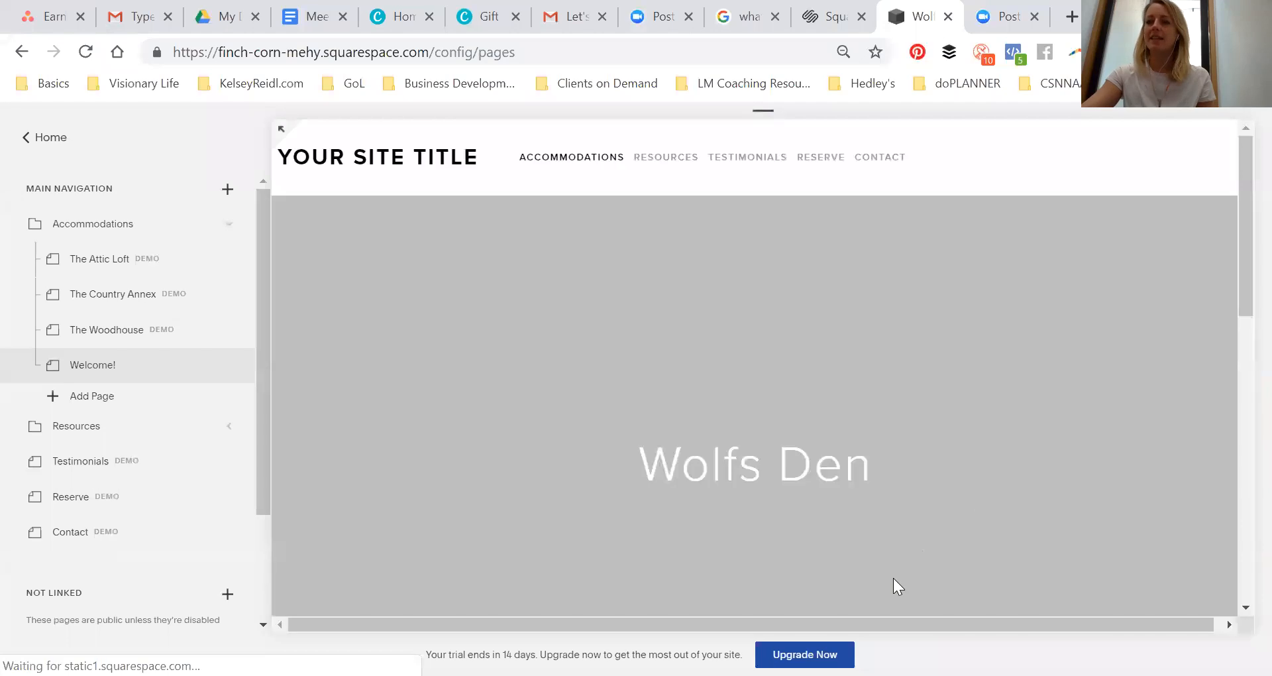
Set the page title to Welcome in the page settings and save
{"action": "scroll", "coordinate": [649, 461], "scroll_direction": "down", "scroll_amount": 4}
{"action": "scroll", "coordinate": [737, 467], "scroll_direction": "up", "scroll_amount": 5}
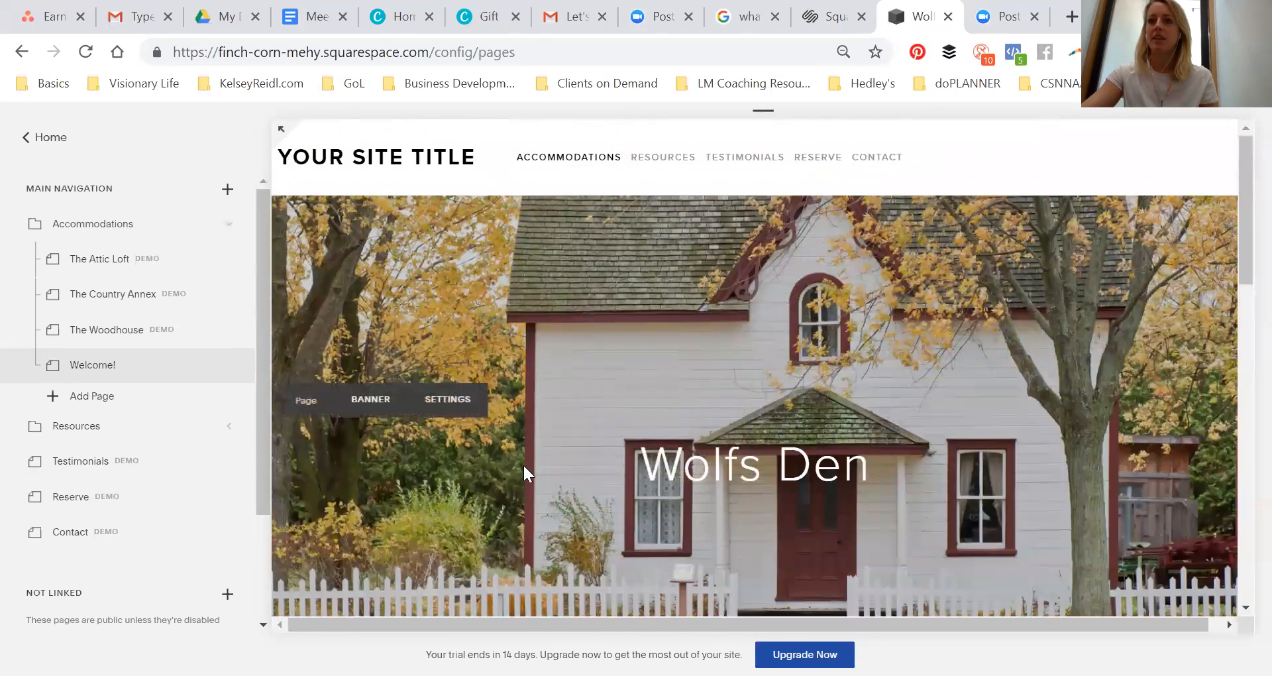
{"action": "left_click", "coordinate": [443, 396]}
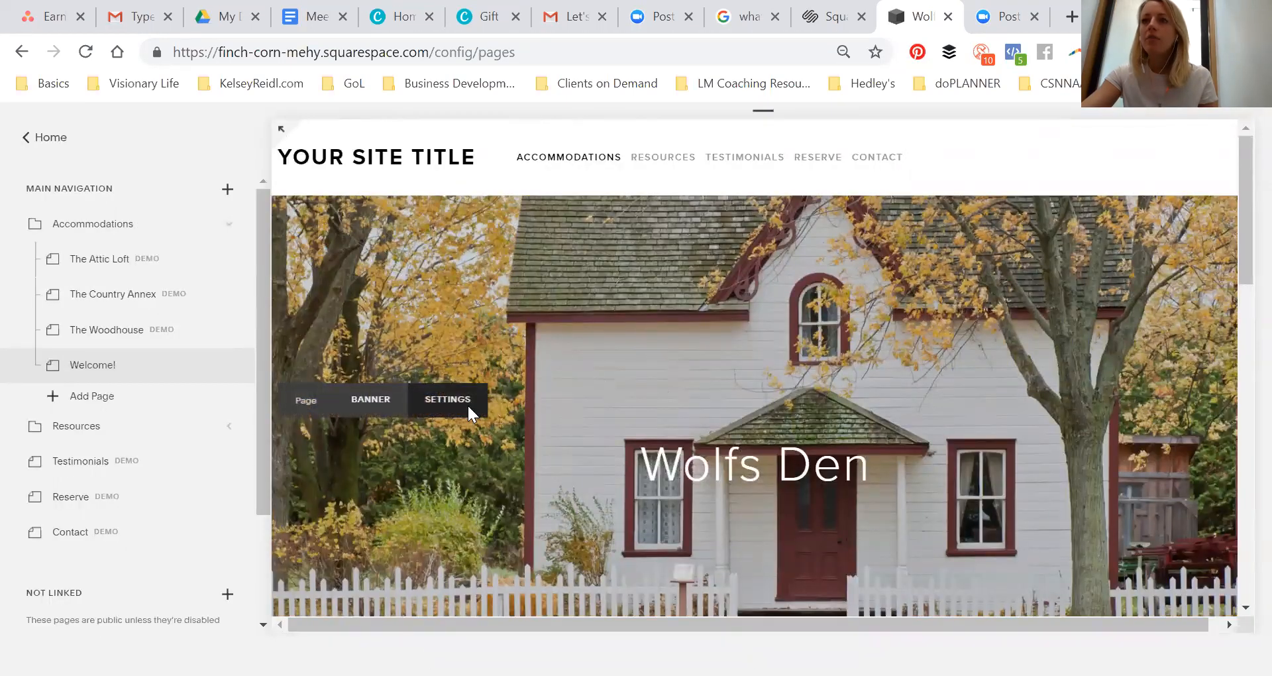
{"action": "left_click", "coordinate": [468, 408]}
{"action": "scroll", "coordinate": [862, 311], "scroll_direction": "down", "scroll_amount": 3}
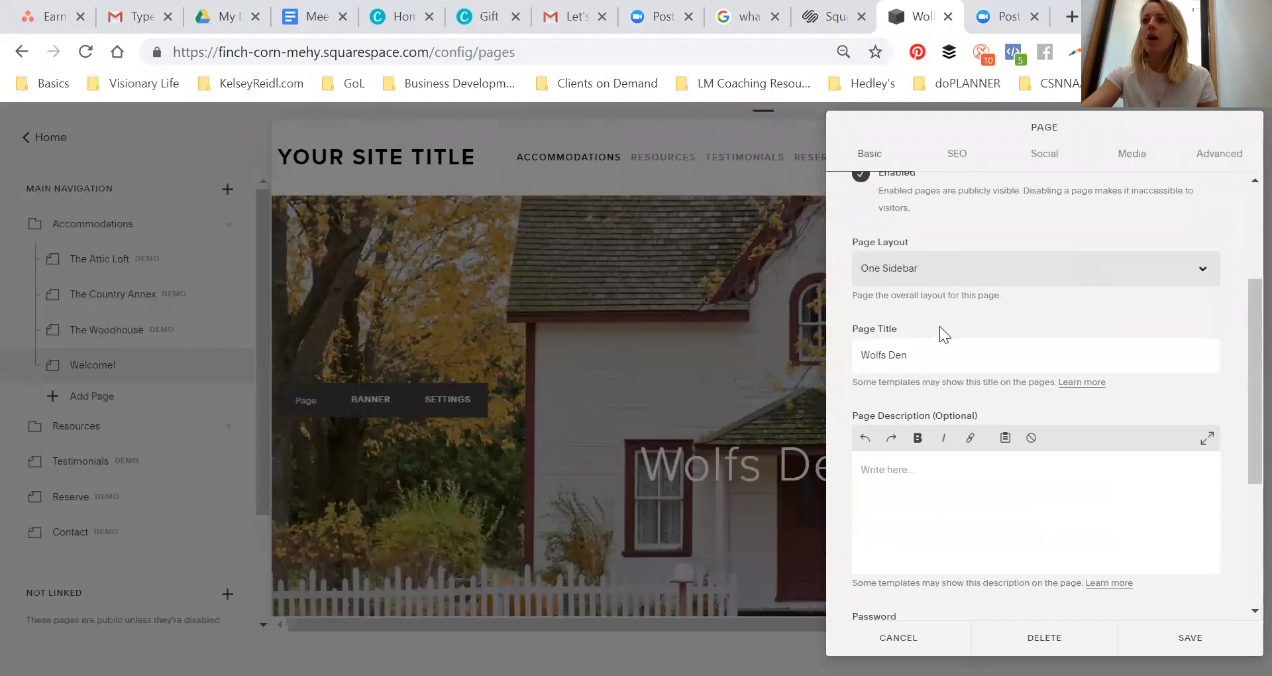
{"action": "left_click", "coordinate": [939, 358]}
{"action": "type", "text": "Welcome!"}
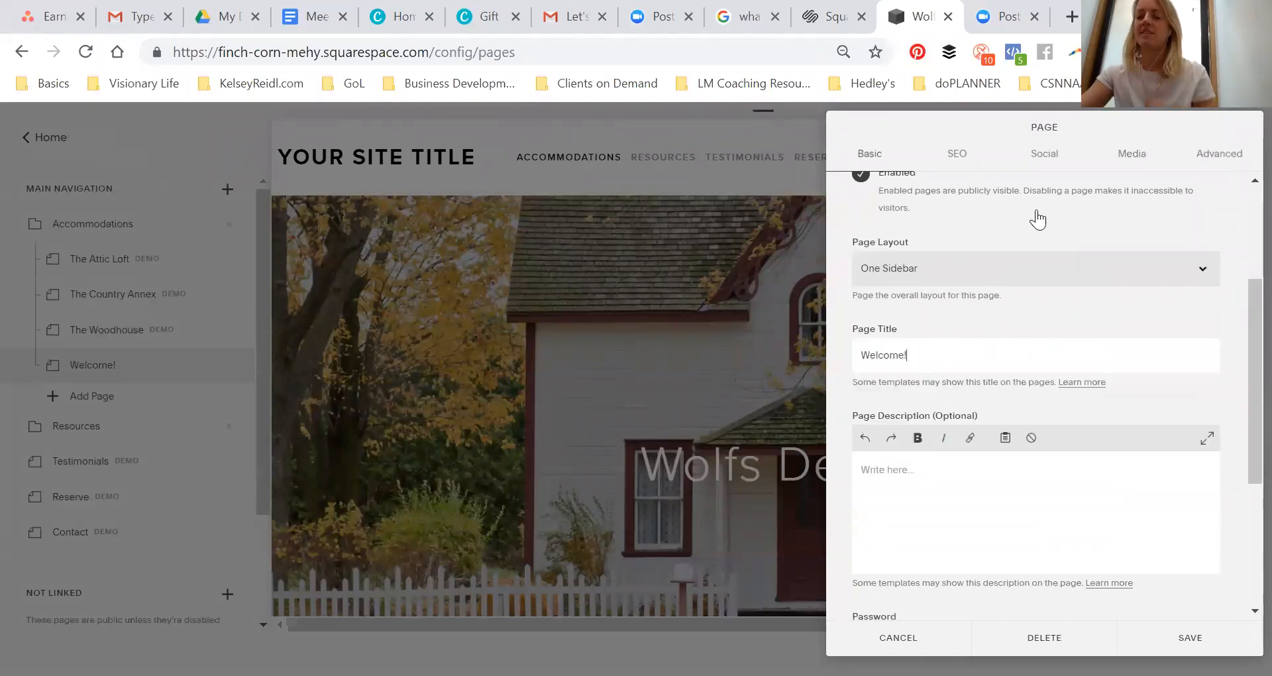
{"action": "left_click", "coordinate": [1191, 638]}
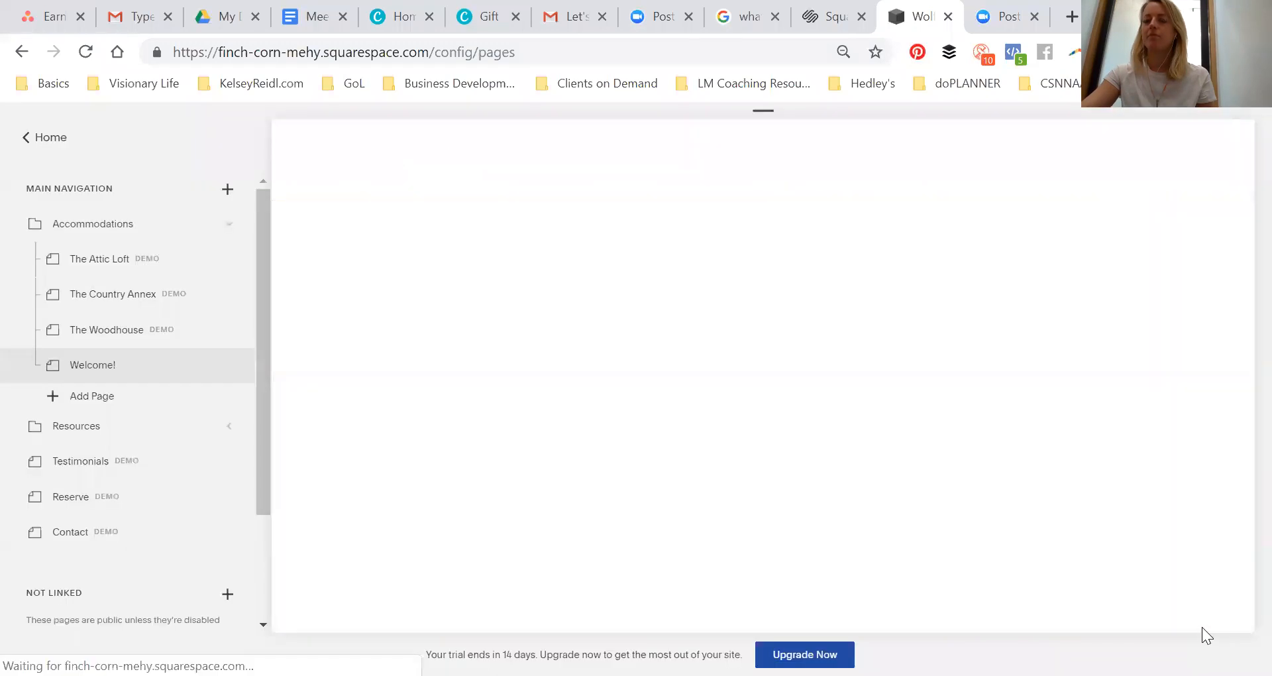
{"action": "scroll", "coordinate": [960, 431], "scroll_direction": "down", "scroll_amount": 1}
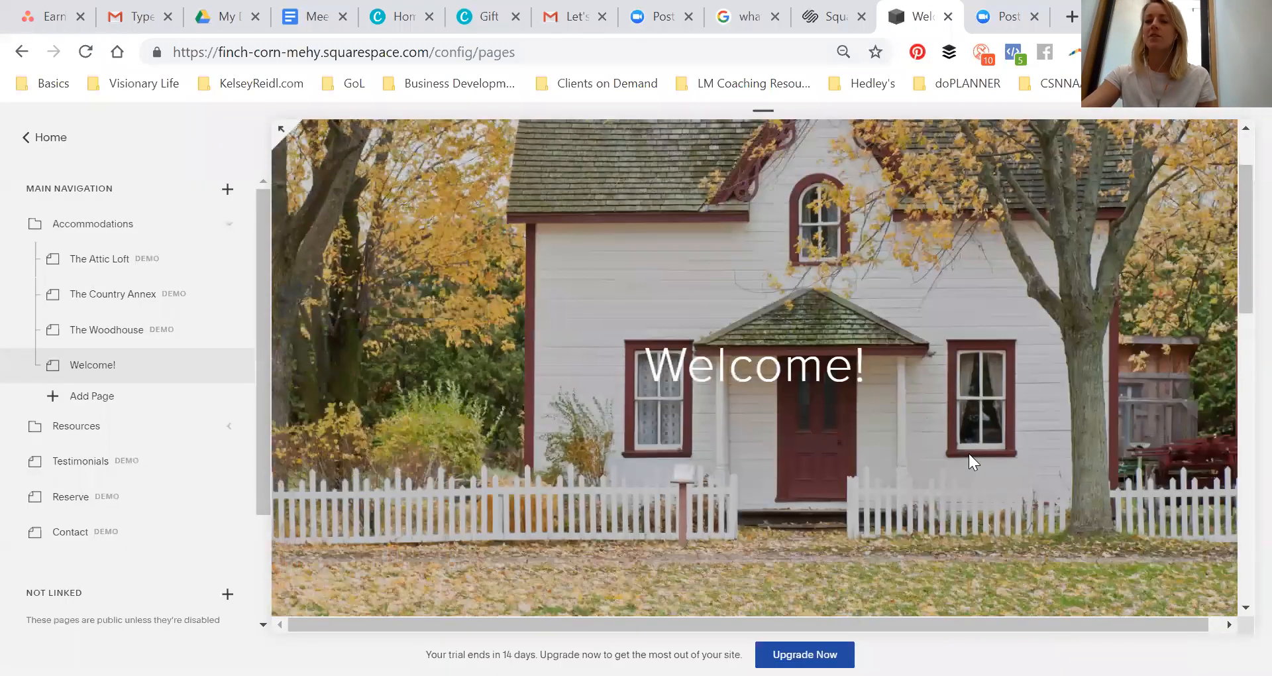
{"action": "scroll", "coordinate": [969, 454], "scroll_direction": "up", "scroll_amount": 1}
{"action": "scroll", "coordinate": [636, 270], "scroll_direction": "down", "scroll_amount": 2}
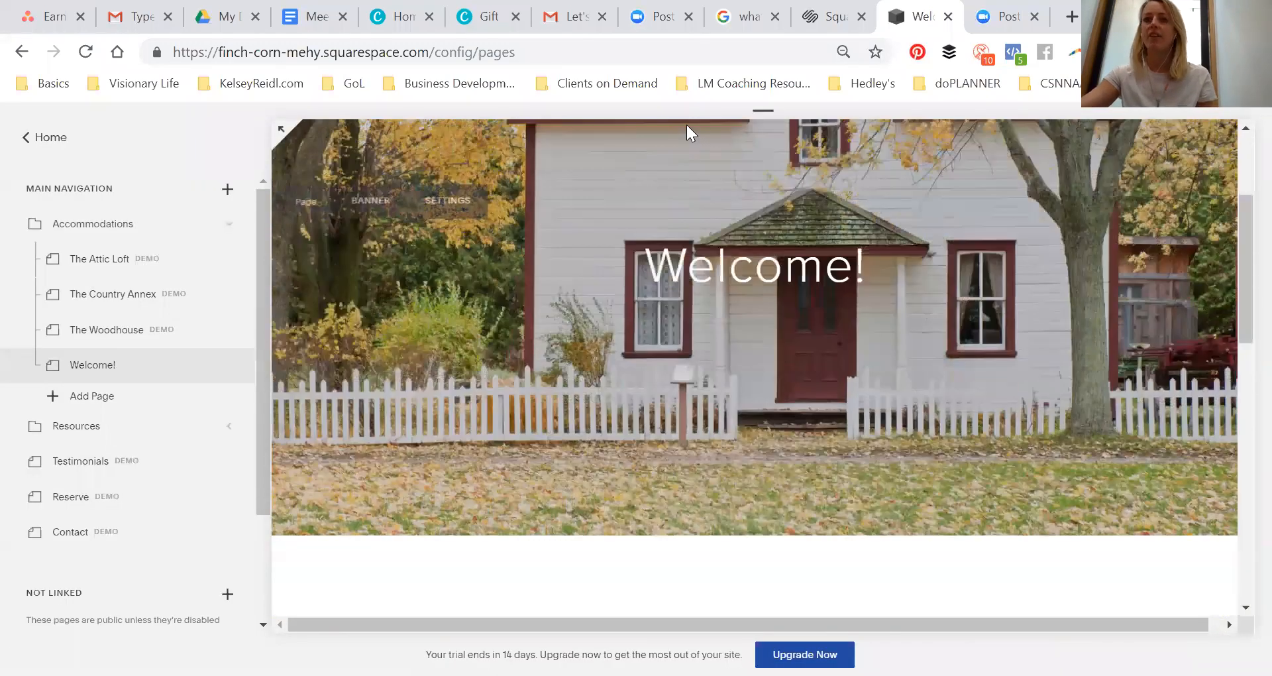
{"action": "scroll", "coordinate": [632, 278], "scroll_direction": "up", "scroll_amount": 3}
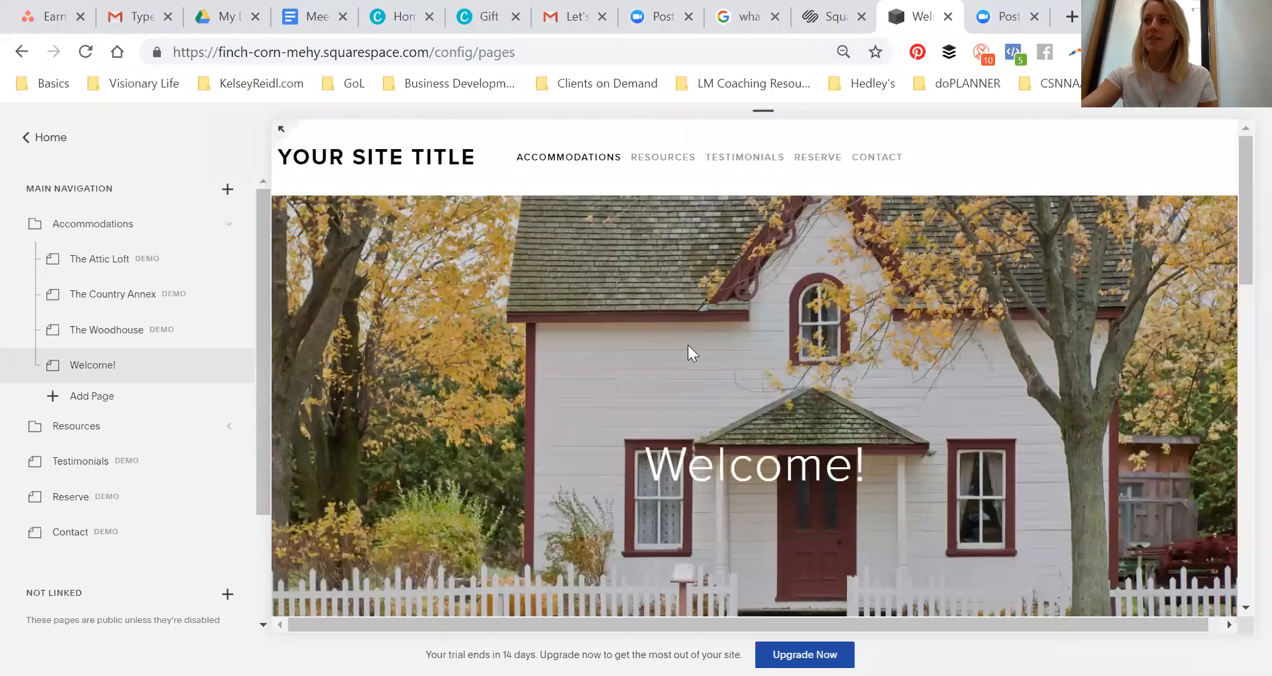
{"action": "scroll", "coordinate": [656, 312], "scroll_direction": "down", "scroll_amount": 5}
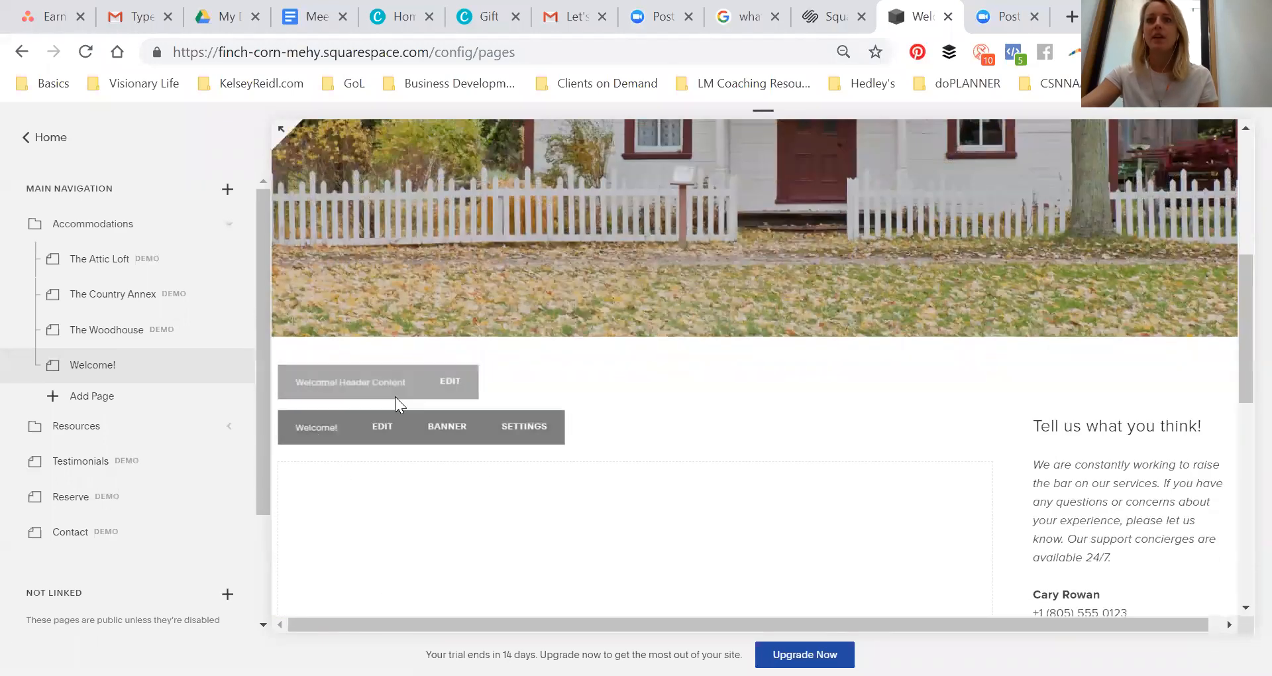
Open the Welcome! page's main content area for editing
{"action": "scroll", "coordinate": [629, 308], "scroll_direction": "up", "scroll_amount": 5}
{"action": "scroll", "coordinate": [621, 307], "scroll_direction": "down", "scroll_amount": 4}
{"action": "scroll", "coordinate": [576, 305], "scroll_direction": "down", "scroll_amount": 4}
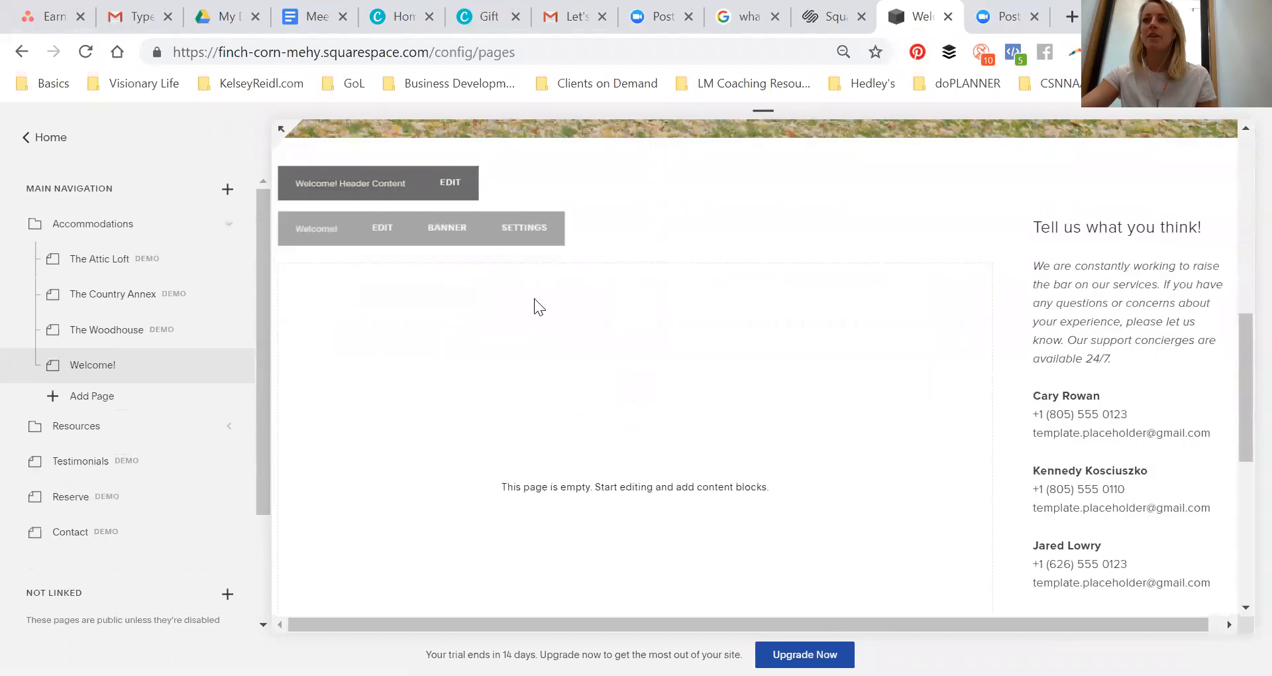
{"action": "scroll", "coordinate": [391, 411], "scroll_direction": "up", "scroll_amount": 5}
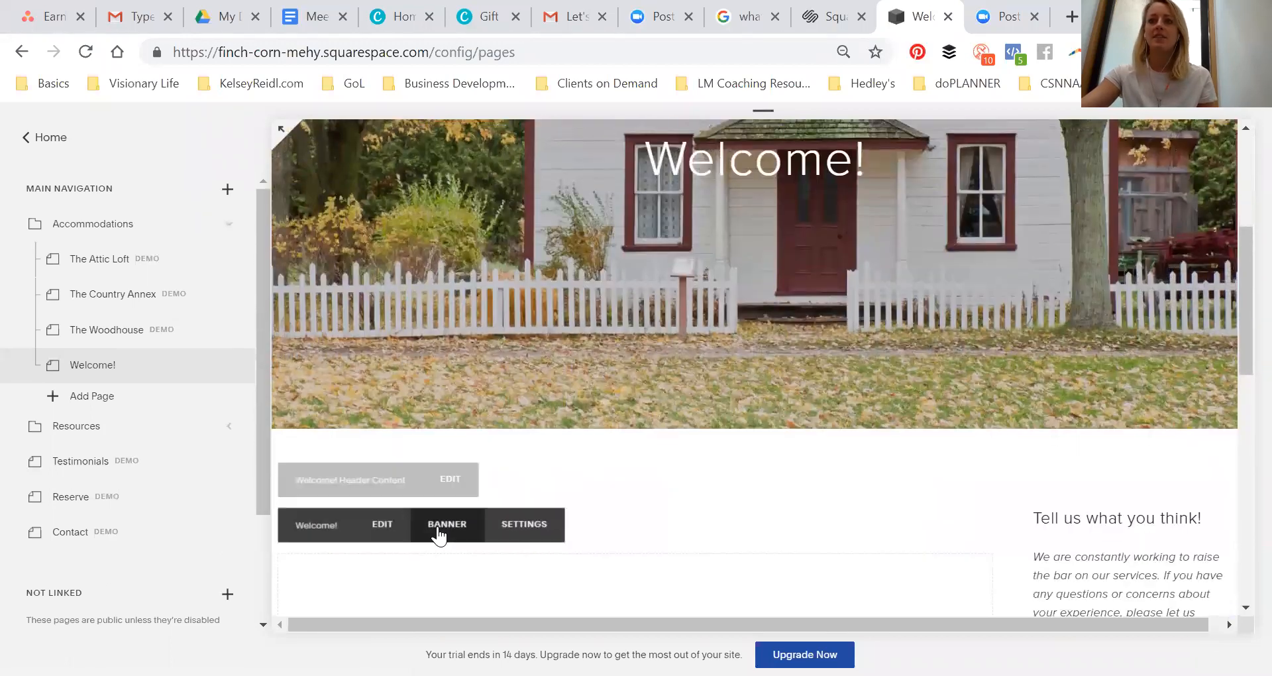
{"action": "scroll", "coordinate": [404, 491], "scroll_direction": "down", "scroll_amount": 2}
{"action": "left_click", "coordinate": [369, 438]}
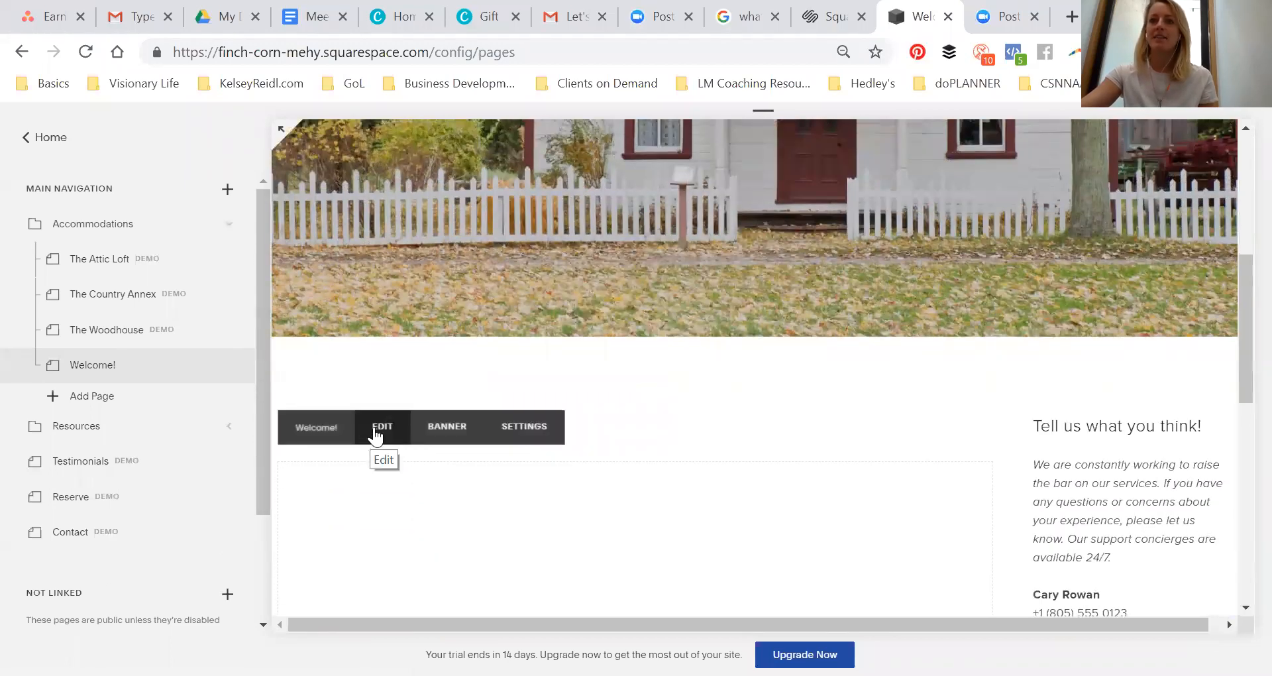
{"action": "left_click", "coordinate": [375, 435]}
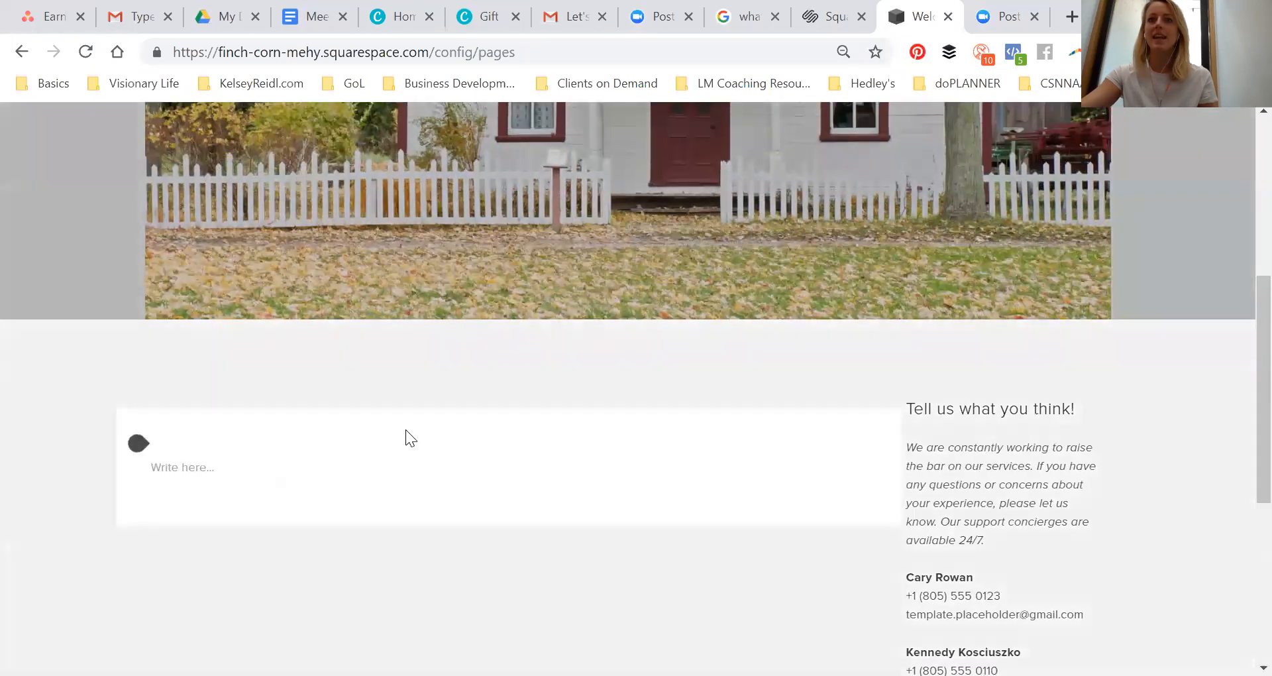
Insert a text block at the top of the content area reading Welcome to the Wolf's Den
{"action": "scroll", "coordinate": [397, 411], "scroll_direction": "down", "scroll_amount": 4}
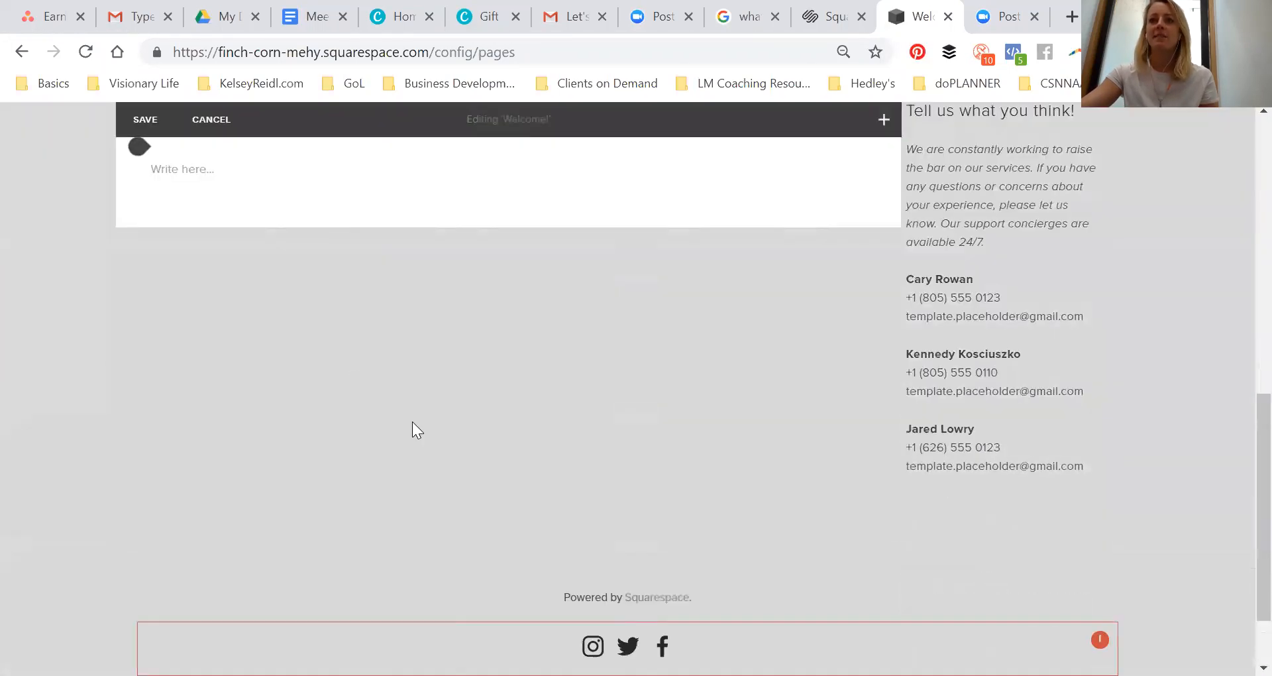
{"action": "scroll", "coordinate": [415, 429], "scroll_direction": "up", "scroll_amount": 3}
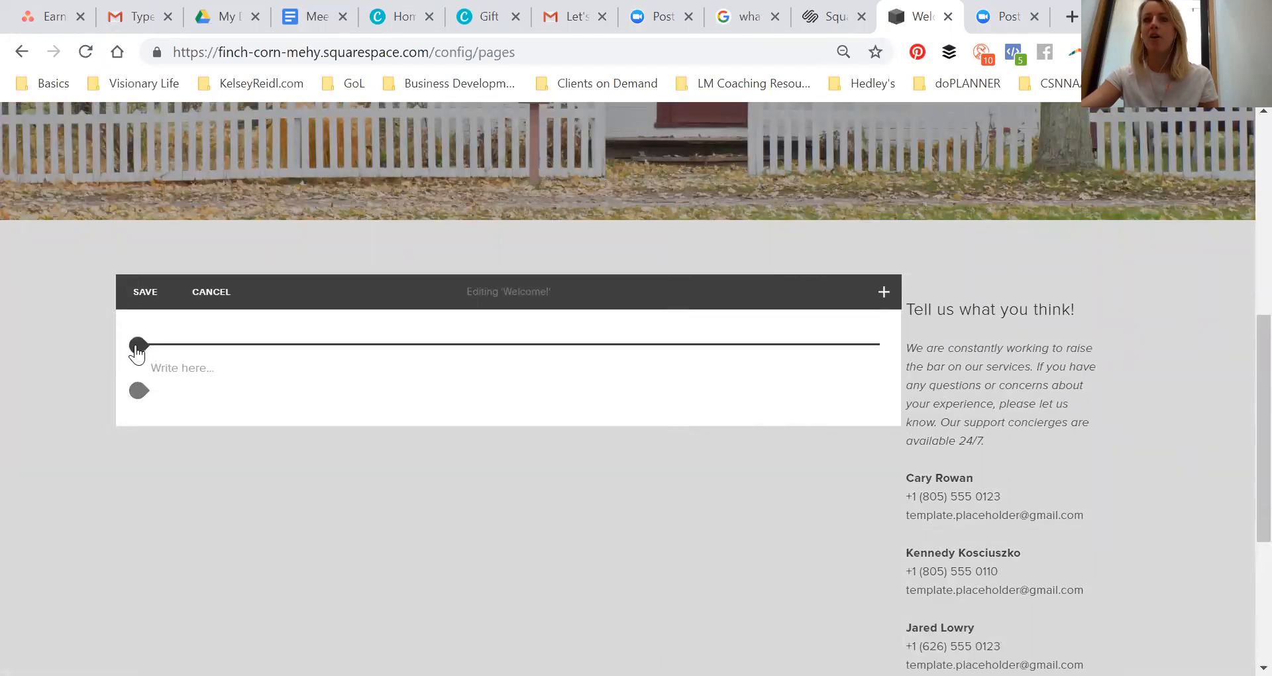
{"action": "left_click", "coordinate": [166, 375]}
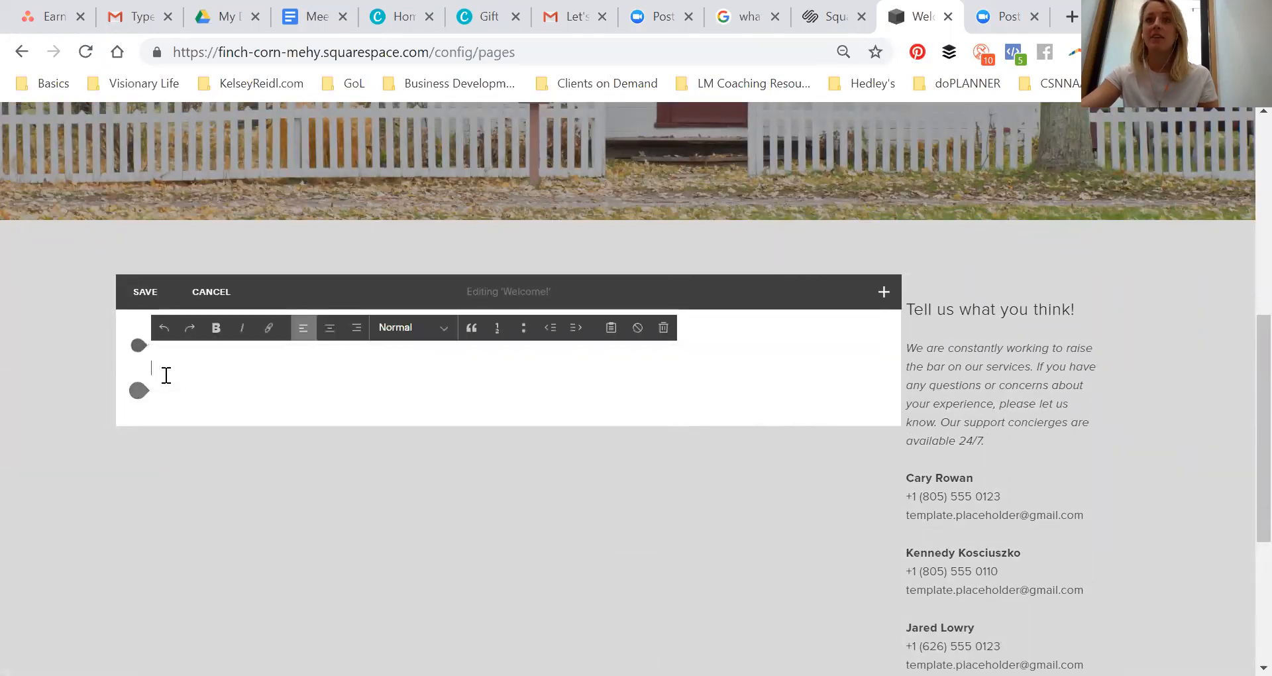
{"action": "left_click", "coordinate": [139, 346]}
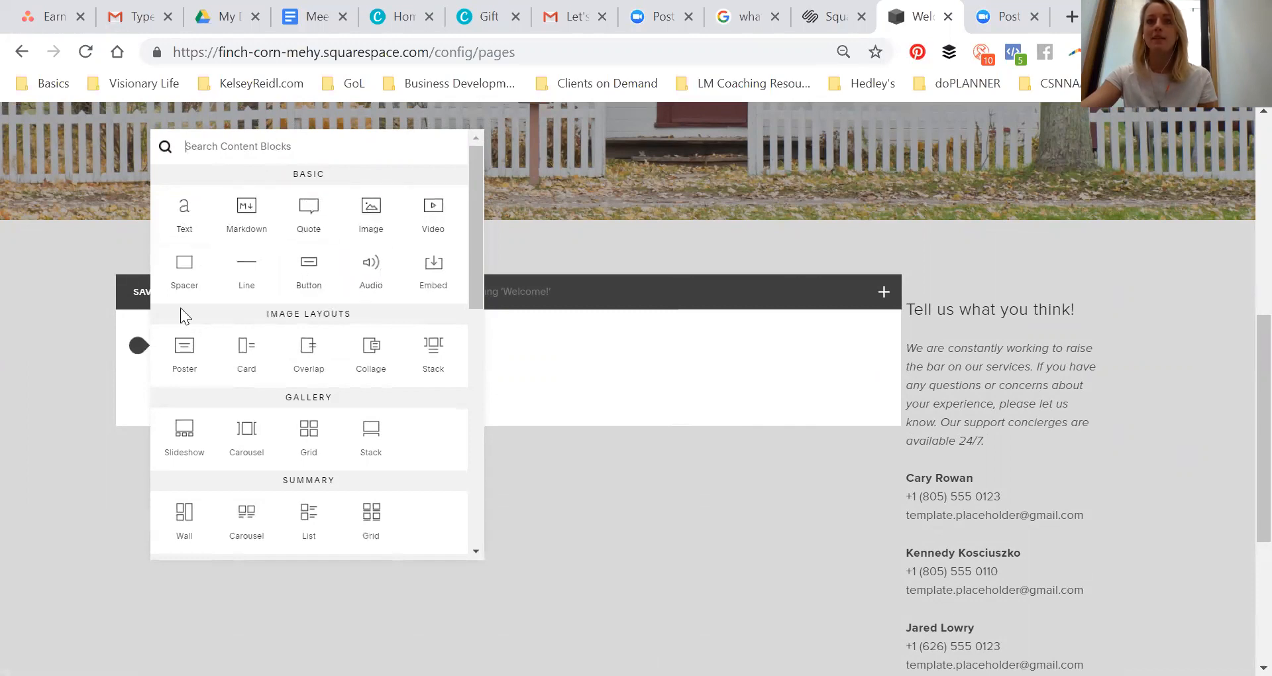
{"action": "scroll", "coordinate": [319, 341], "scroll_direction": "down", "scroll_amount": 10}
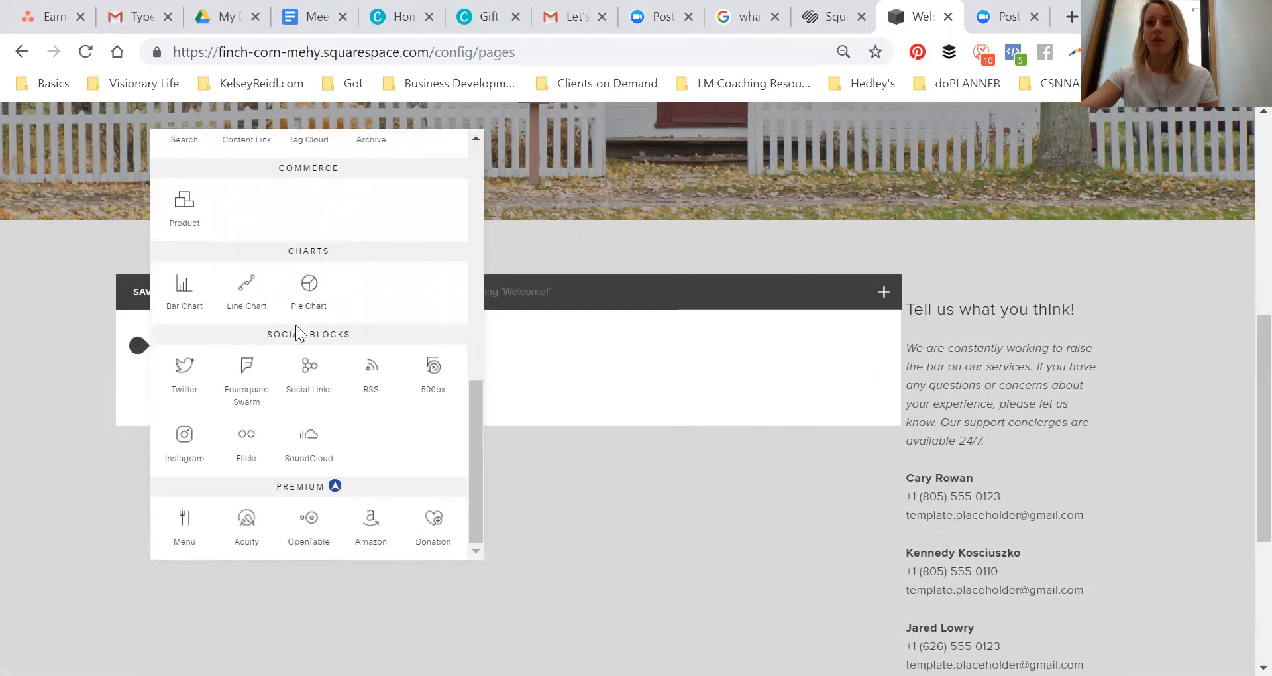
{"action": "scroll", "coordinate": [296, 419], "scroll_direction": "up", "scroll_amount": 3}
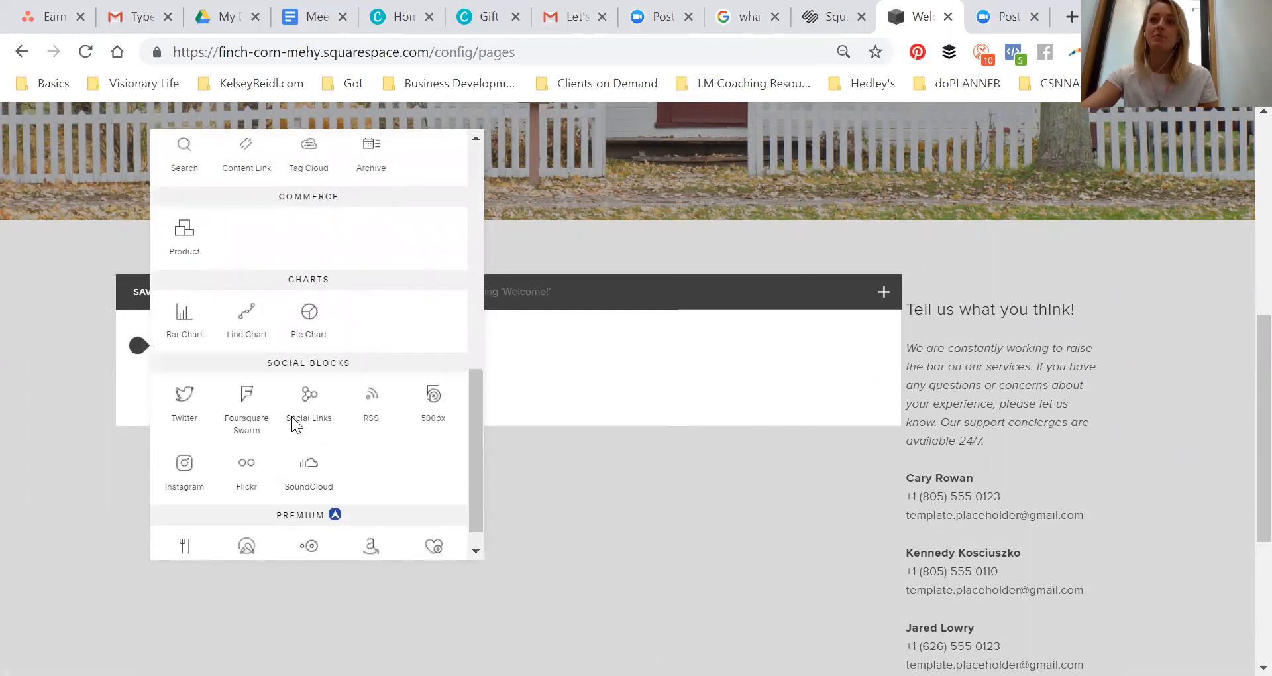
{"action": "left_click", "coordinate": [140, 356]}
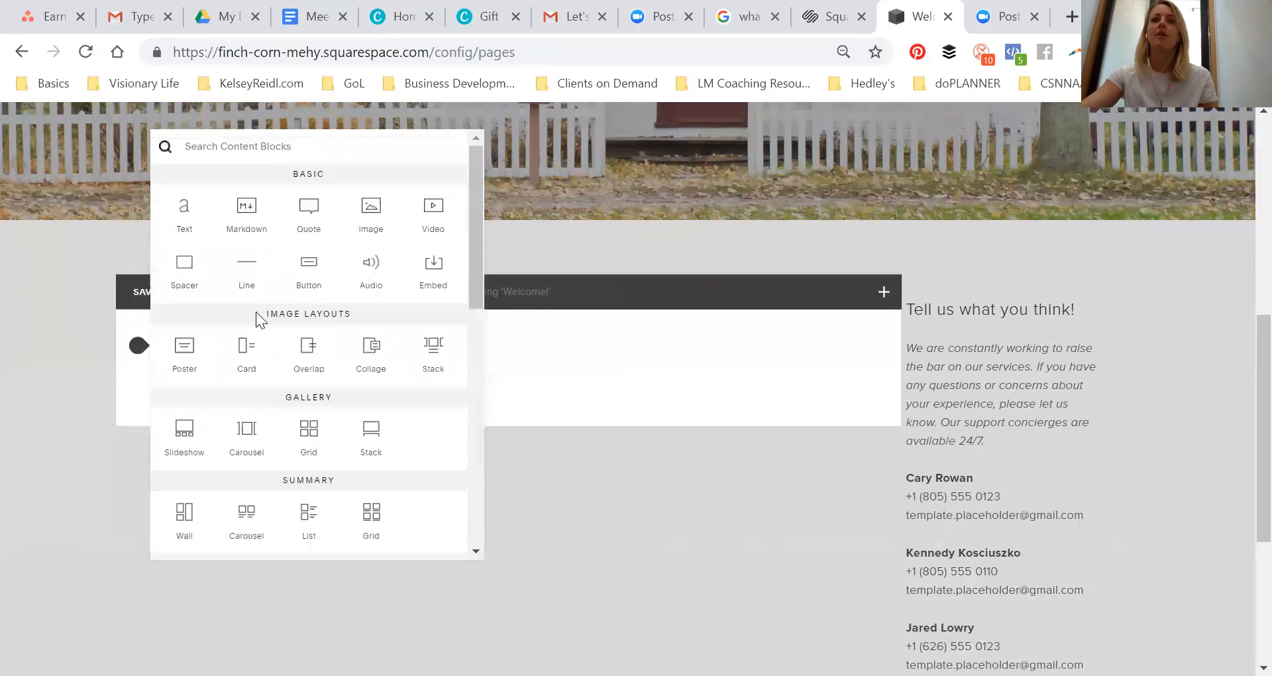
{"action": "left_click", "coordinate": [185, 222]}
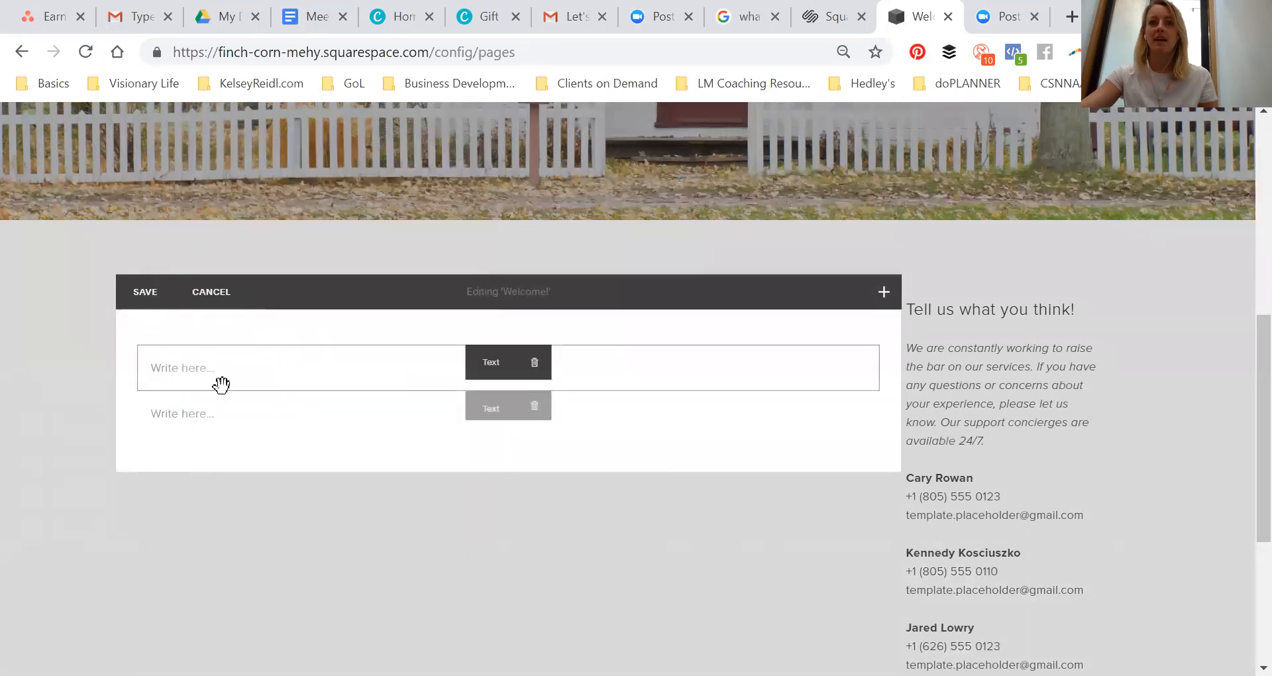
{"action": "left_click", "coordinate": [207, 366]}
{"action": "type", "text": "Welcome to the Wolf's"}
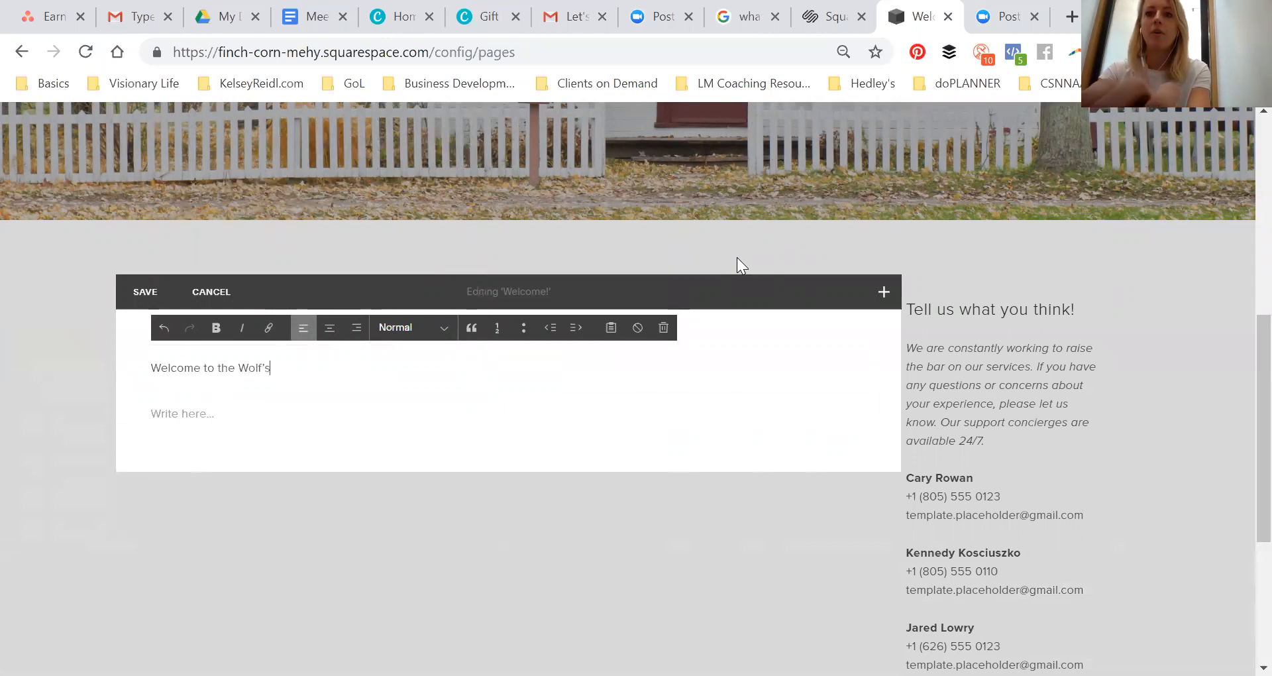
Format the Welcome to the Wolf's Den text as Heading 1
{"action": "key", "text": "ctrl+a"}
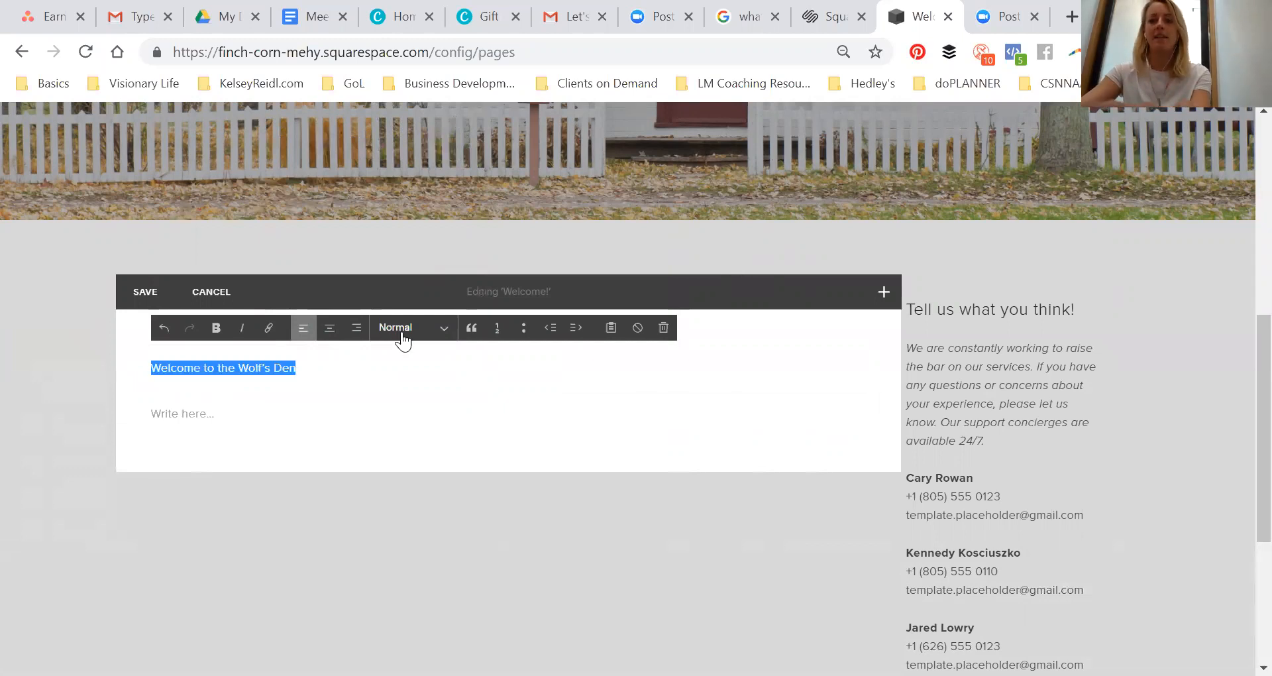
{"action": "left_click", "coordinate": [404, 329]}
{"action": "left_click", "coordinate": [408, 389]}
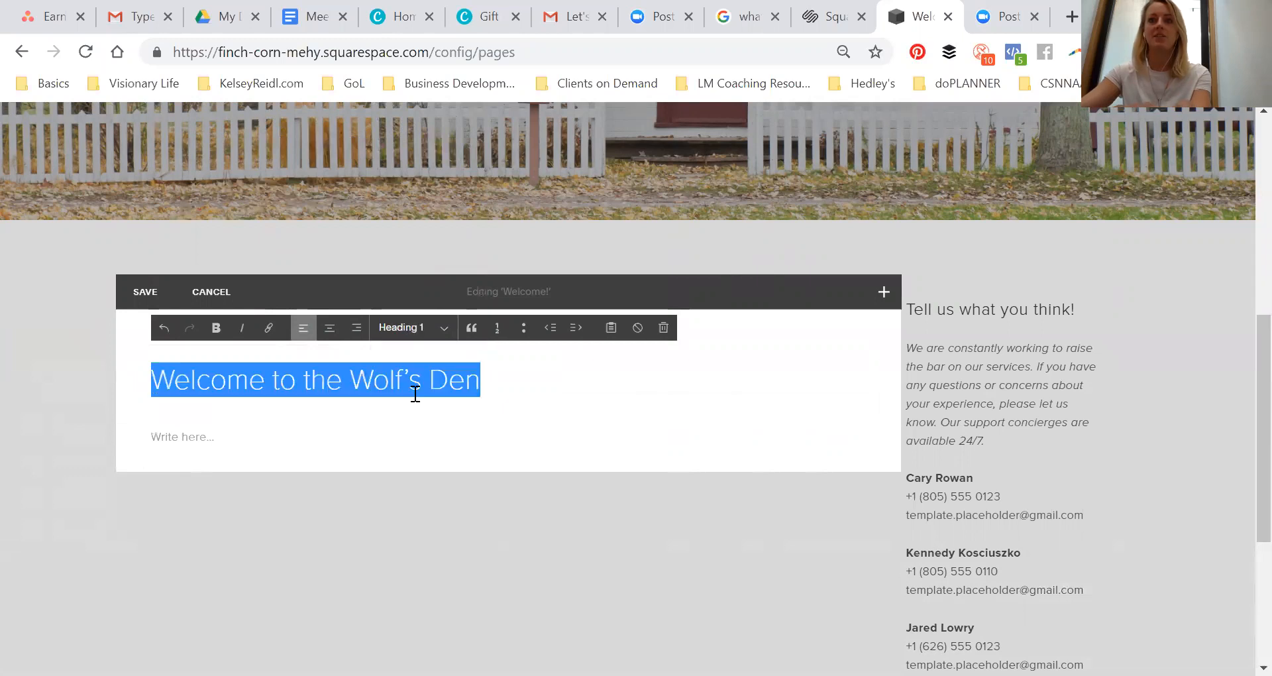
{"action": "left_click", "coordinate": [350, 381]}
Add an image block below the heading using the Event Space 4 image from the Workshop folder
{"action": "left_click", "coordinate": [352, 556]}
{"action": "mouse_move", "coordinate": [142, 422]}
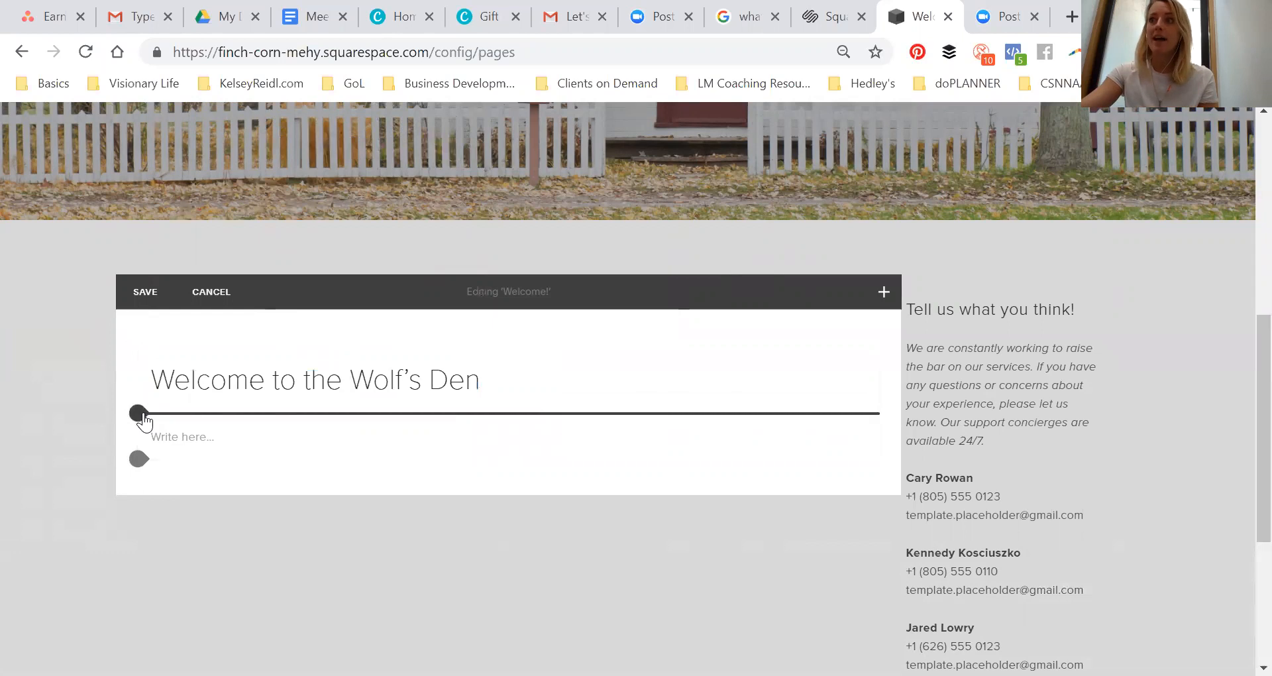
{"action": "left_click", "coordinate": [138, 414]}
{"action": "left_click", "coordinate": [375, 286]}
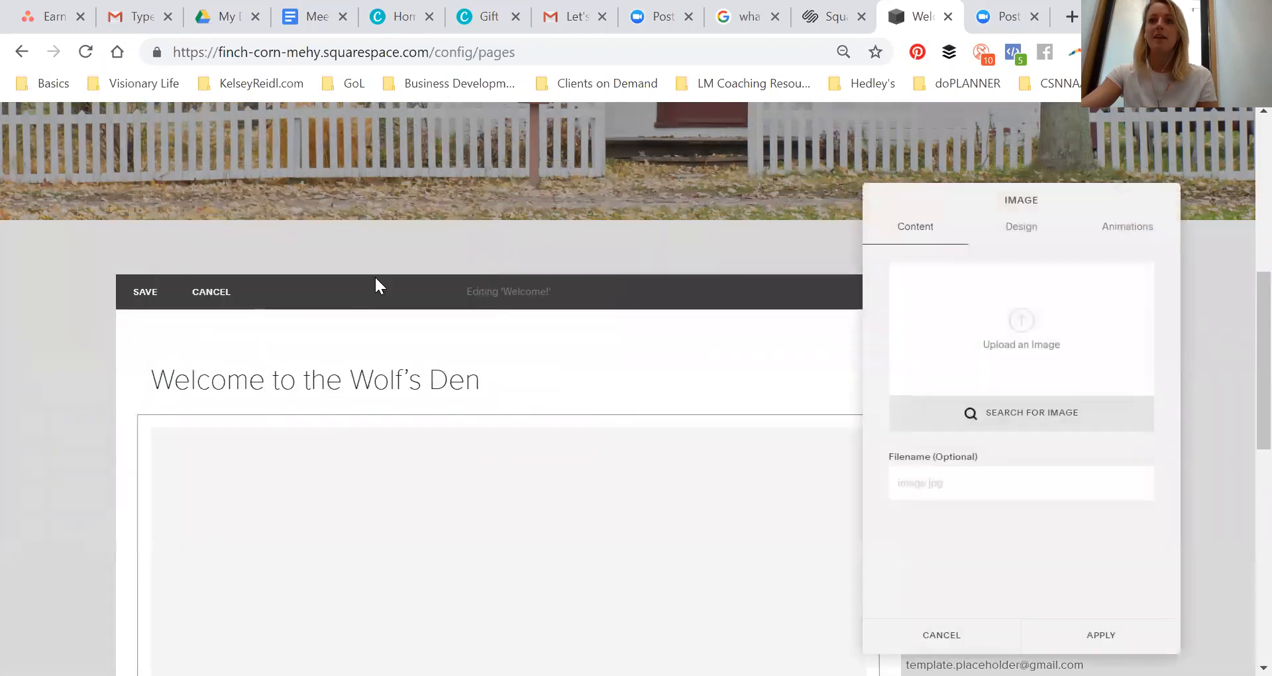
{"action": "left_click", "coordinate": [1037, 312]}
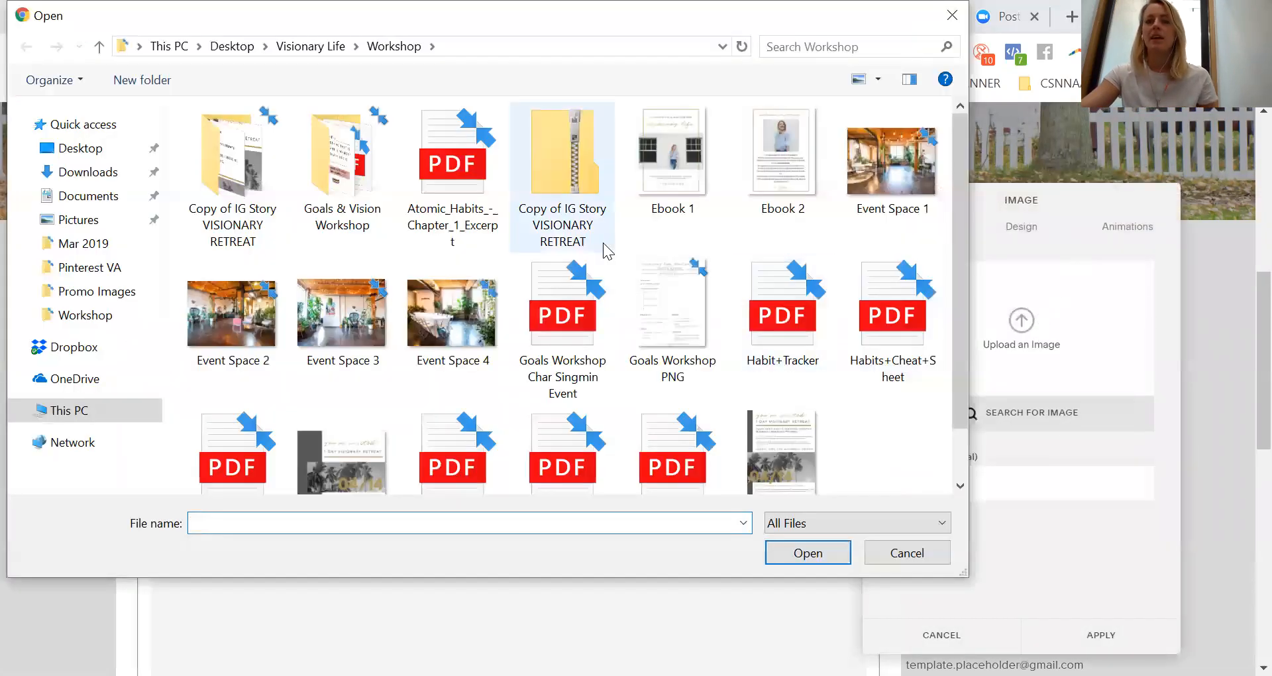
{"action": "double_click", "coordinate": [457, 298]}
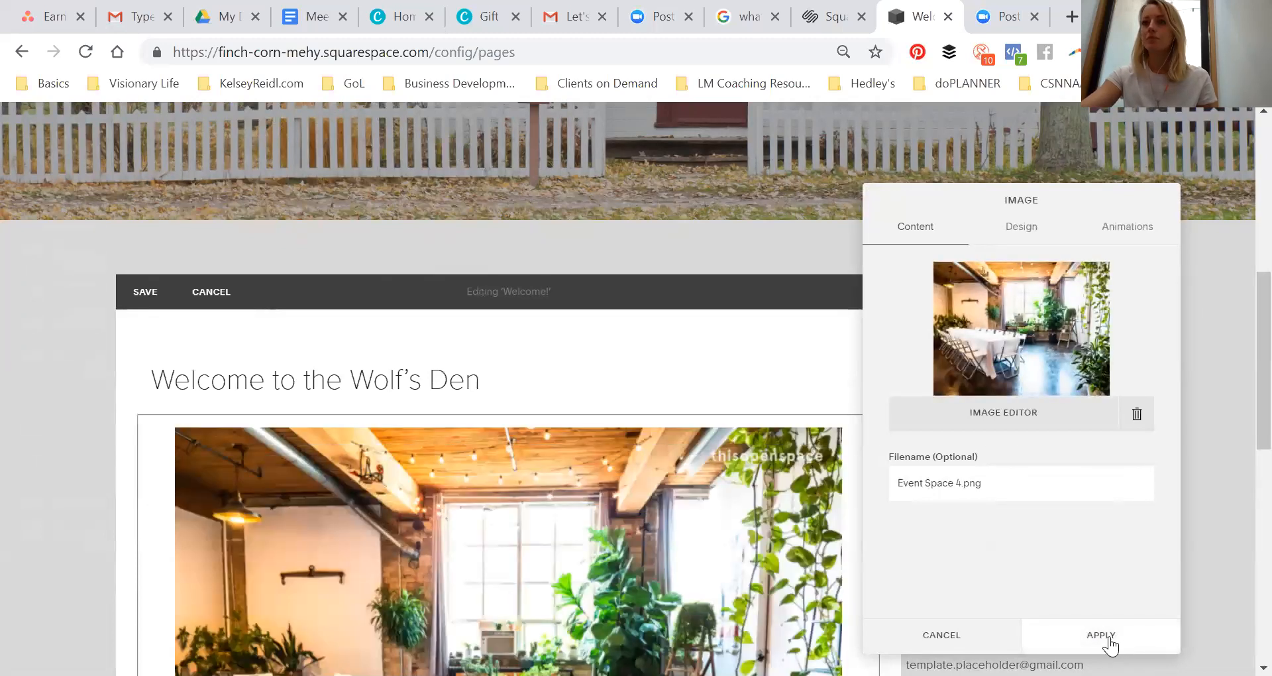
{"action": "left_click", "coordinate": [1105, 642]}
Add a quote block below the image reading The wolf's den was the perfect home away from home., with the reviewer's name and Ontario as source
{"action": "scroll", "coordinate": [644, 478], "scroll_direction": "down", "scroll_amount": 5}
{"action": "scroll", "coordinate": [644, 478], "scroll_direction": "down", "scroll_amount": 2}
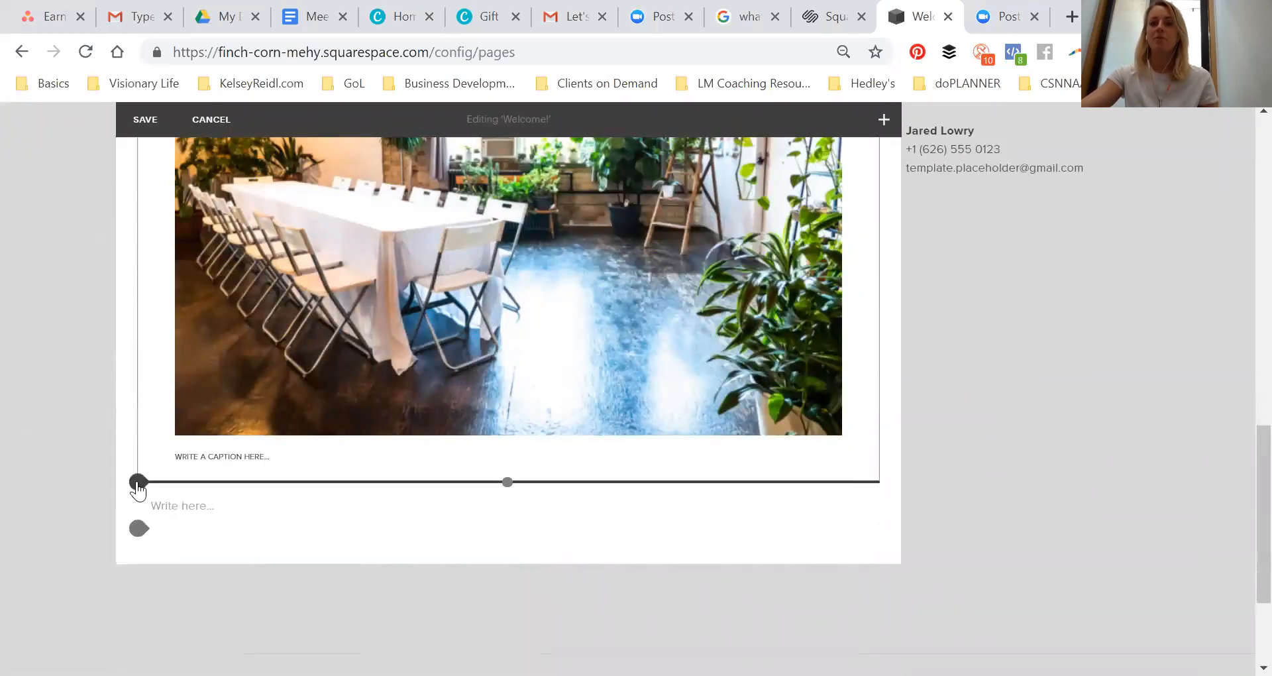
{"action": "left_click", "coordinate": [139, 482]}
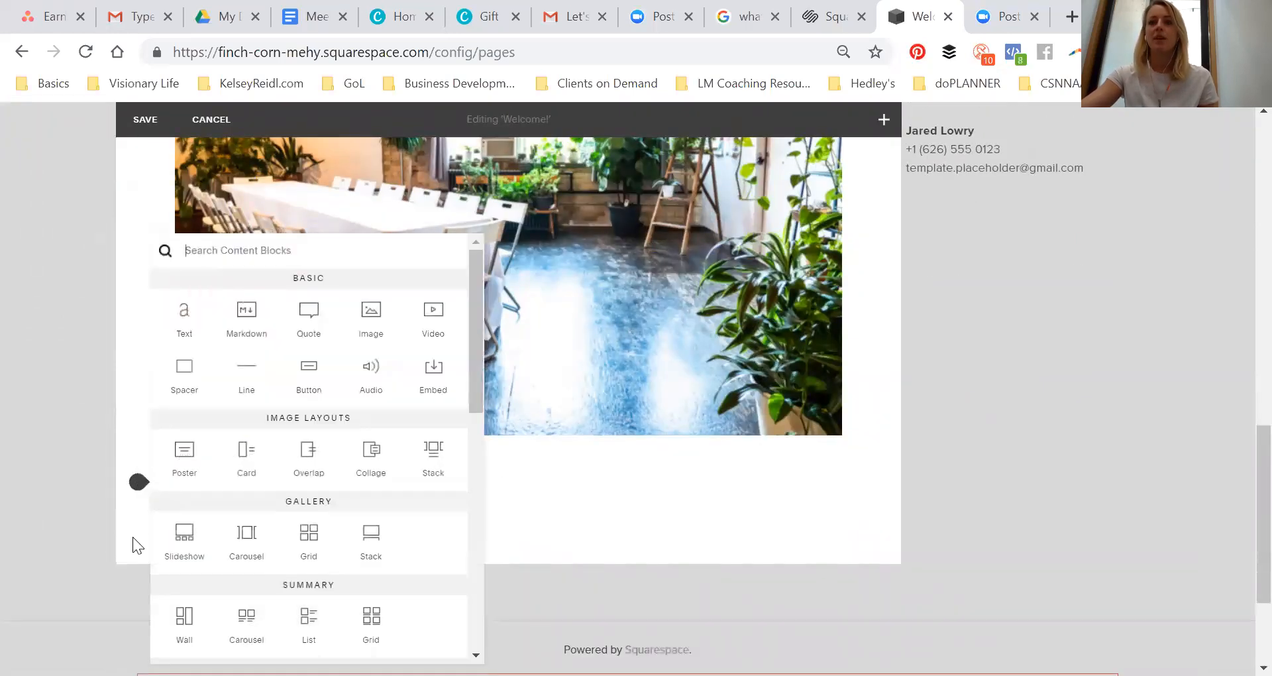
{"action": "left_click", "coordinate": [307, 320]}
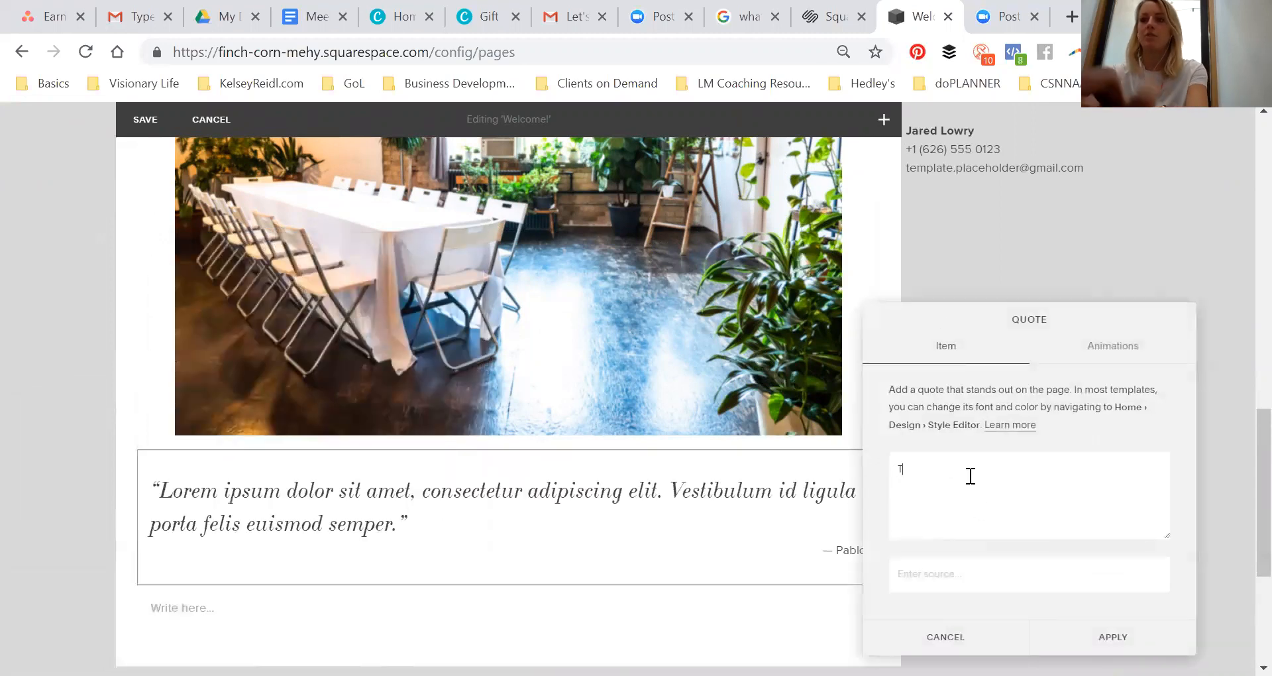
{"action": "type", "text": "The wold"}
{"action": "key", "text": "BackSpace"}
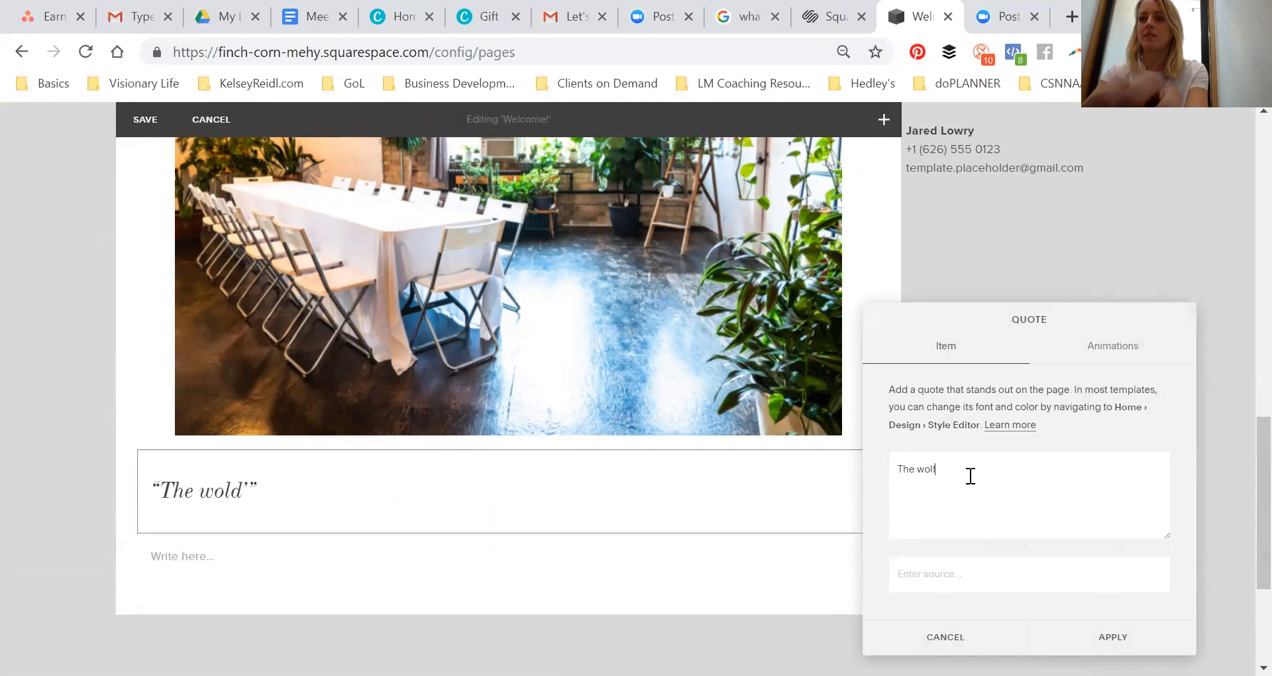
{"action": "type", "text": "f's den was the perec"}
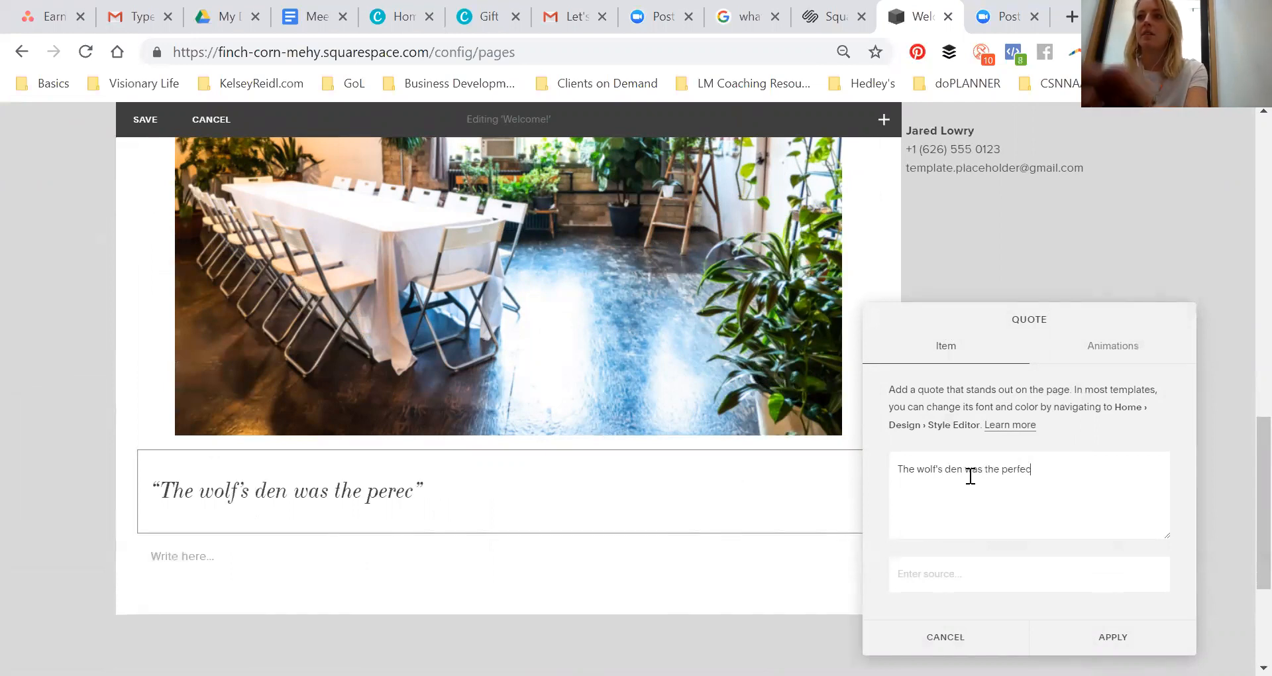
{"action": "type", "text": " gom"}
{"action": "key", "text": "BackSpace"}
{"action": "key", "text": "BackSpace"}
{"action": "key", "text": "BackSpace"}
{"action": "type", "text": "home aw"}
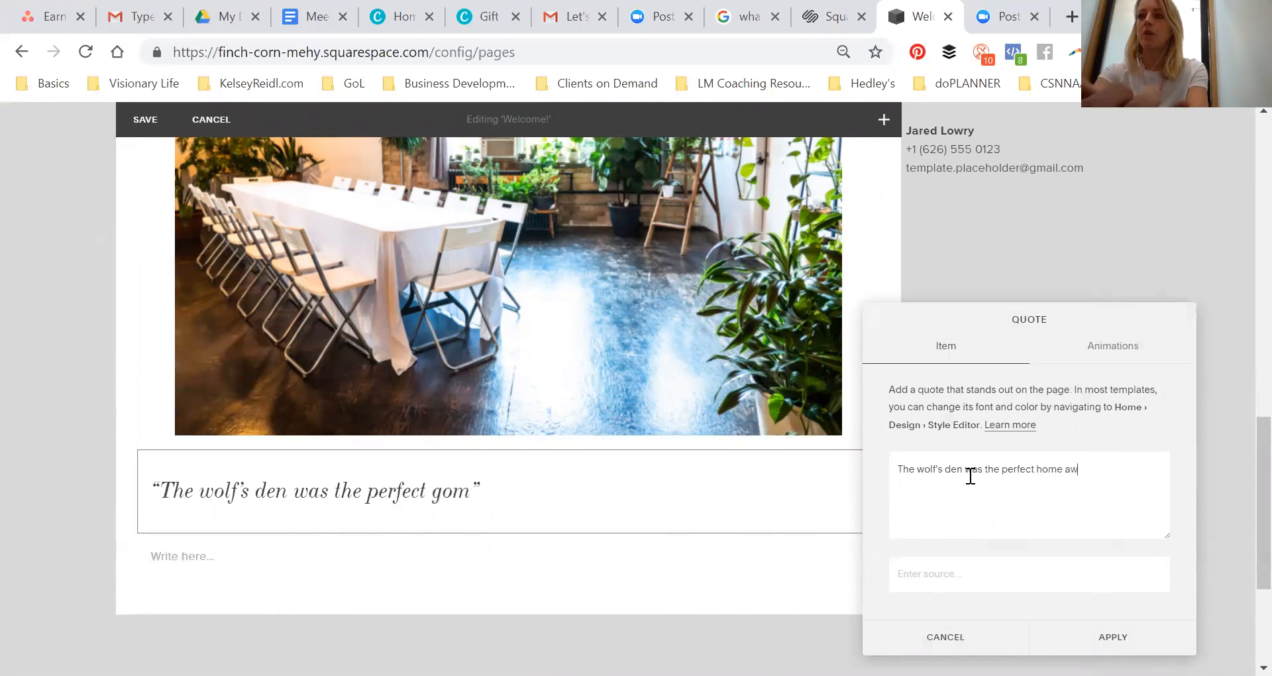
{"action": "type", "text": "ay from home"}
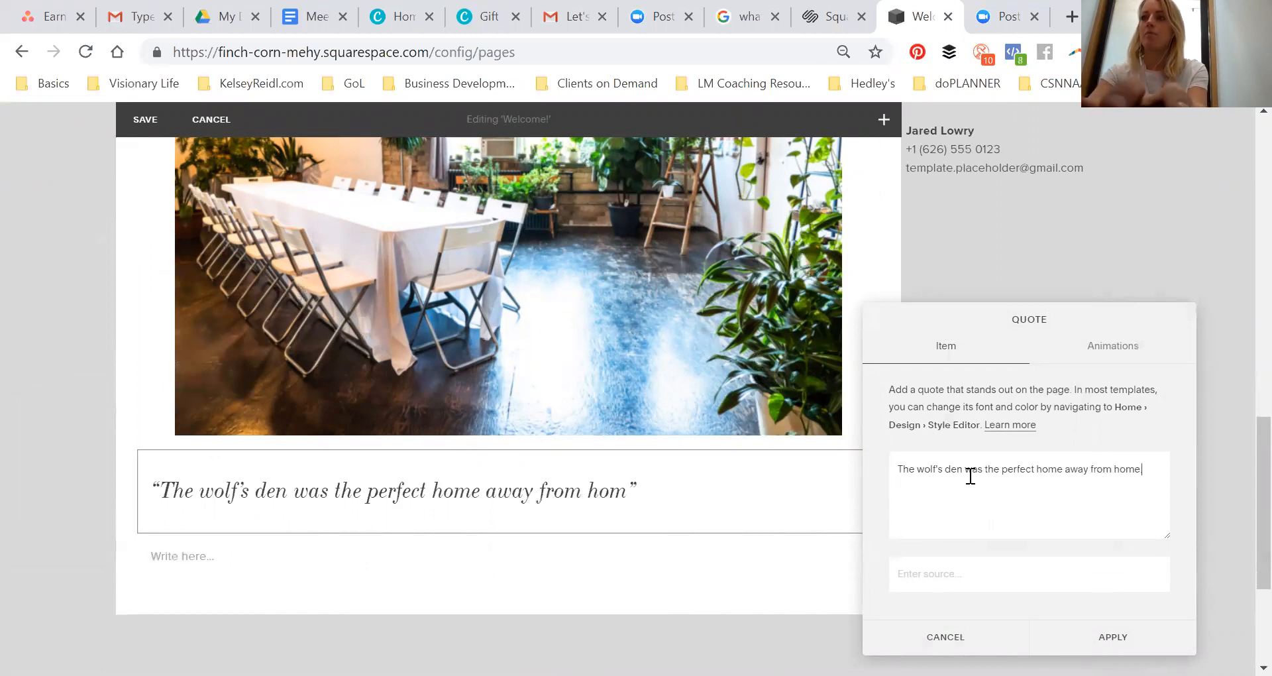
{"action": "type", "text": "Kelly, Ontario"}
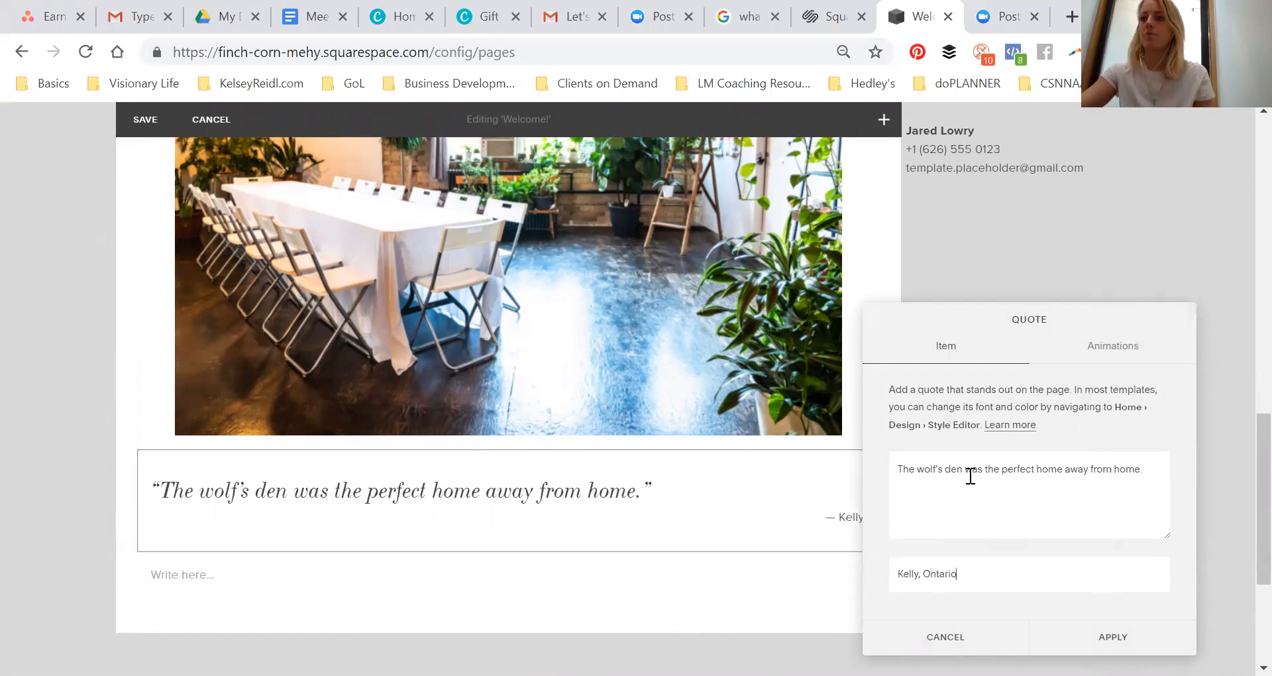
{"action": "left_click", "coordinate": [1087, 638]}
Add a button block below the quote and set its alignment to Left
{"action": "scroll", "coordinate": [709, 341], "scroll_direction": "up", "scroll_amount": 6}
{"action": "scroll", "coordinate": [711, 326], "scroll_direction": "up", "scroll_amount": 4}
{"action": "scroll", "coordinate": [595, 344], "scroll_direction": "down", "scroll_amount": 11}
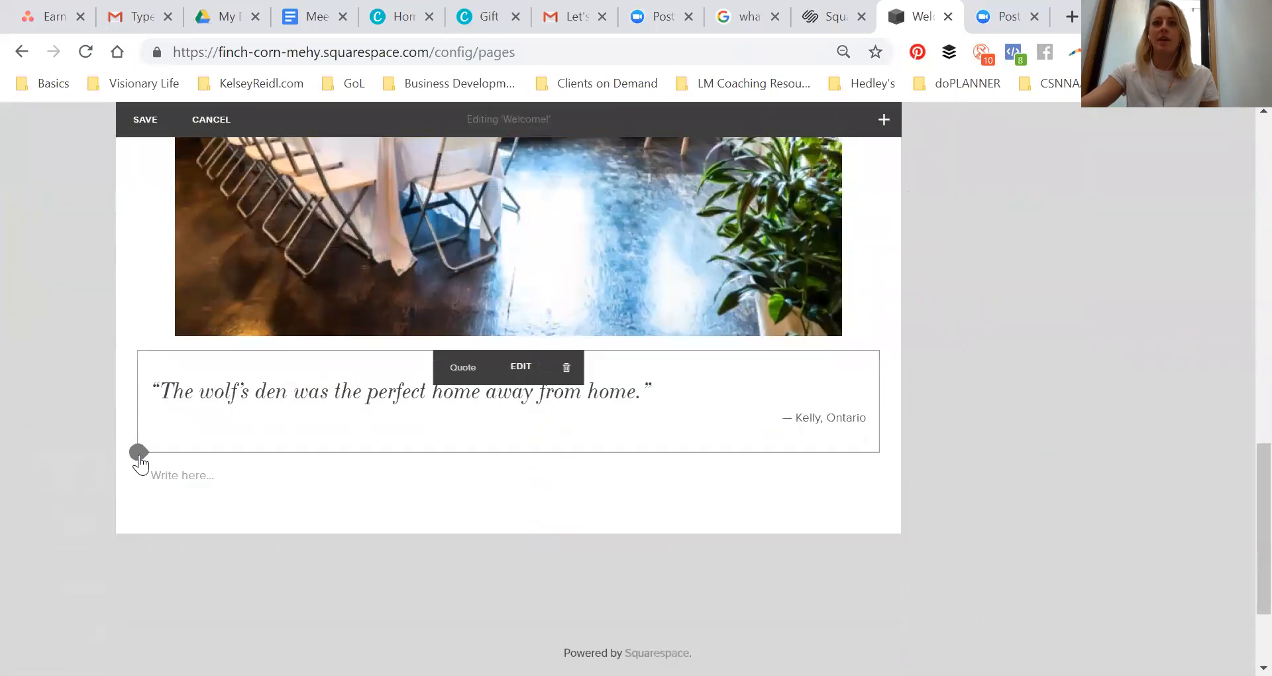
{"action": "left_click", "coordinate": [138, 454]}
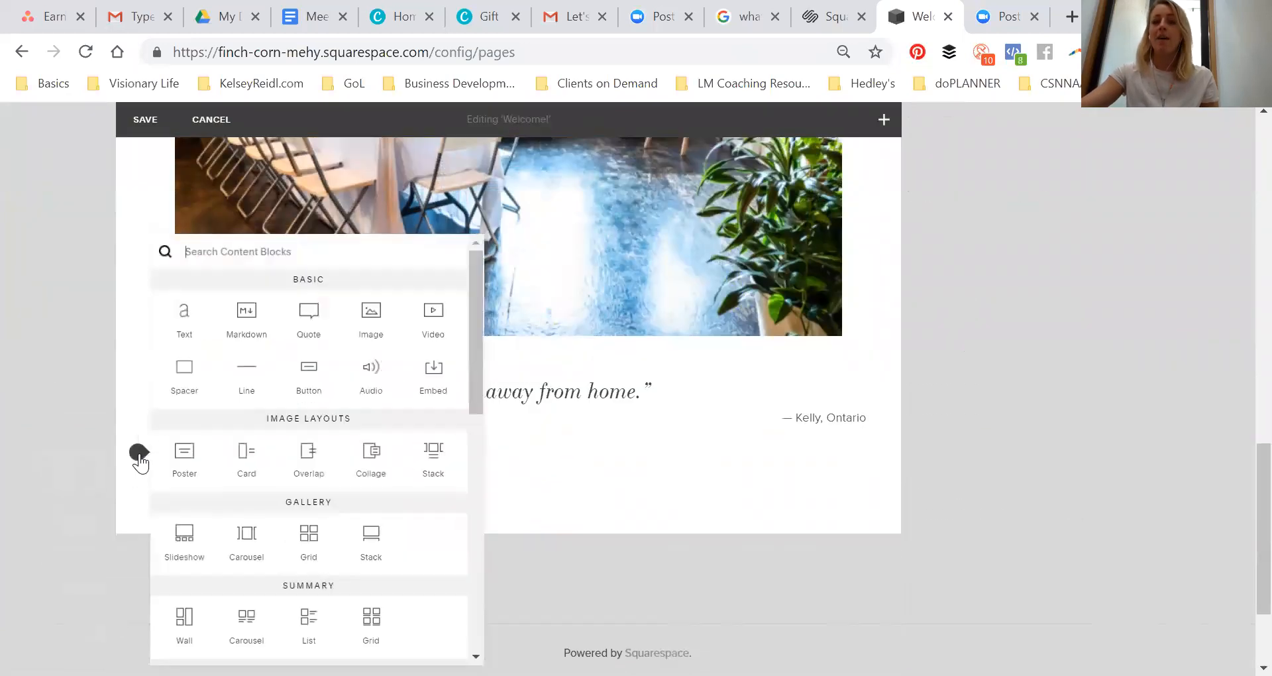
{"action": "left_click", "coordinate": [309, 383]}
{"action": "scroll", "coordinate": [932, 590], "scroll_direction": "down", "scroll_amount": 1}
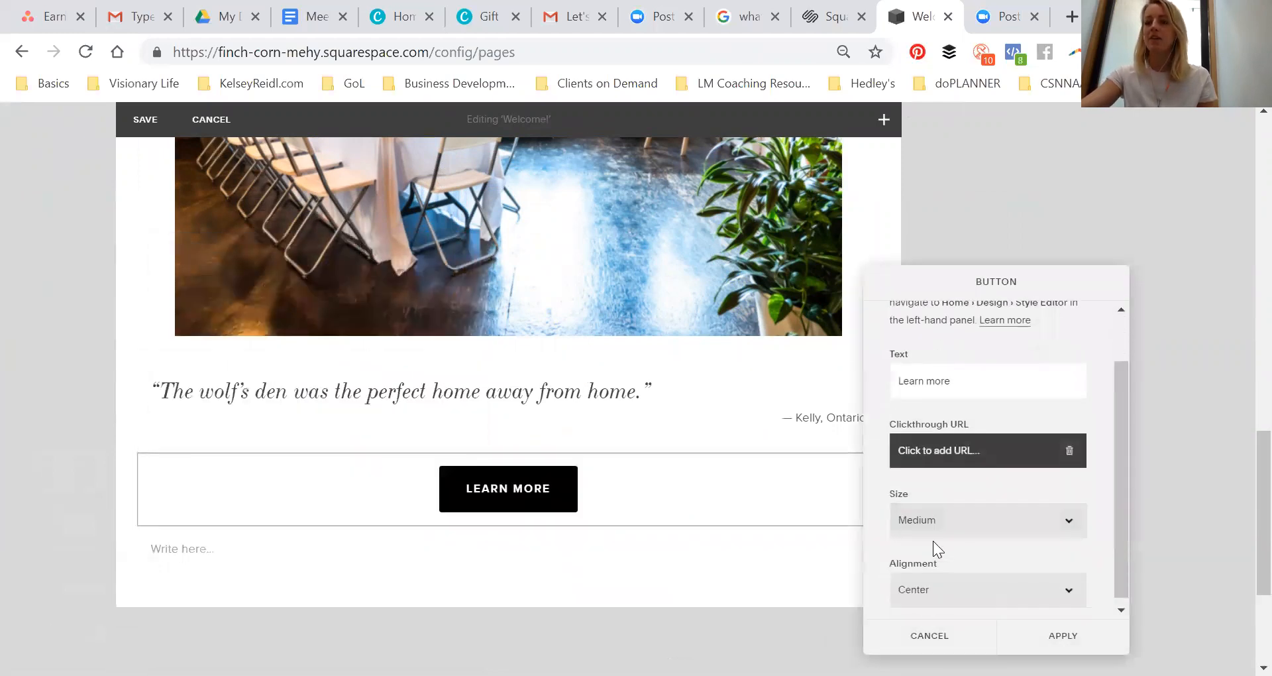
{"action": "left_click", "coordinate": [925, 584]}
{"action": "left_click", "coordinate": [924, 488]}
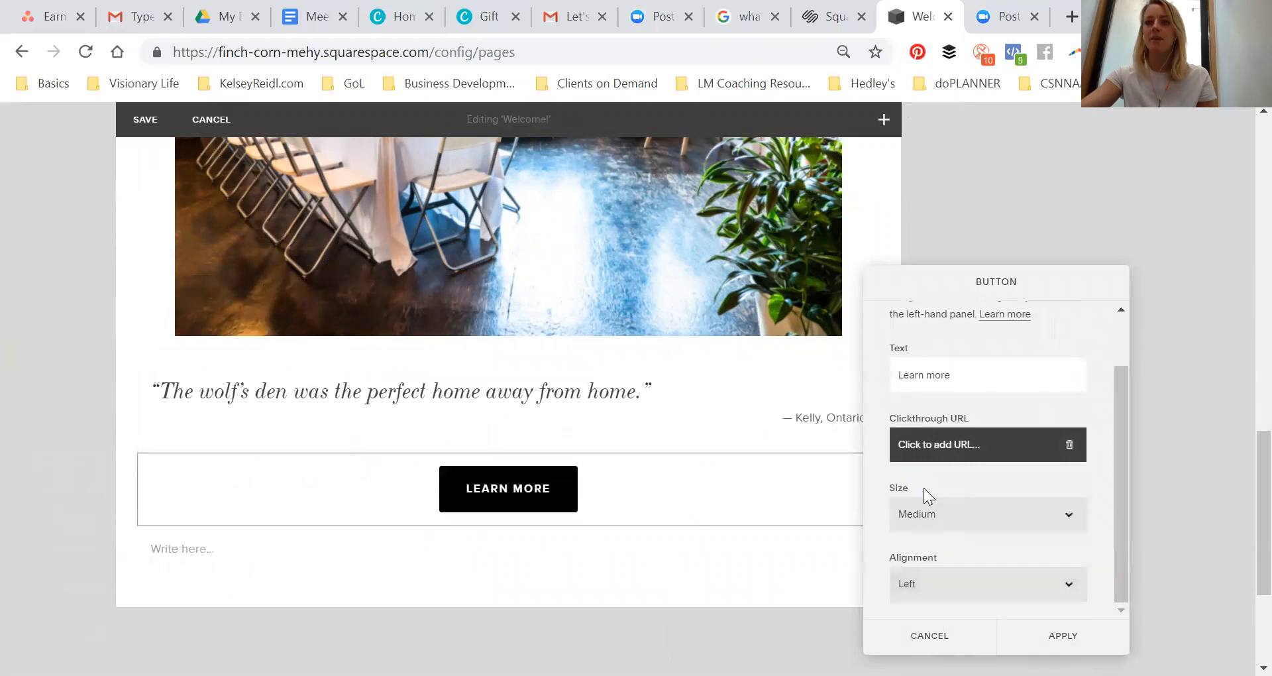
{"action": "left_click", "coordinate": [954, 457]}
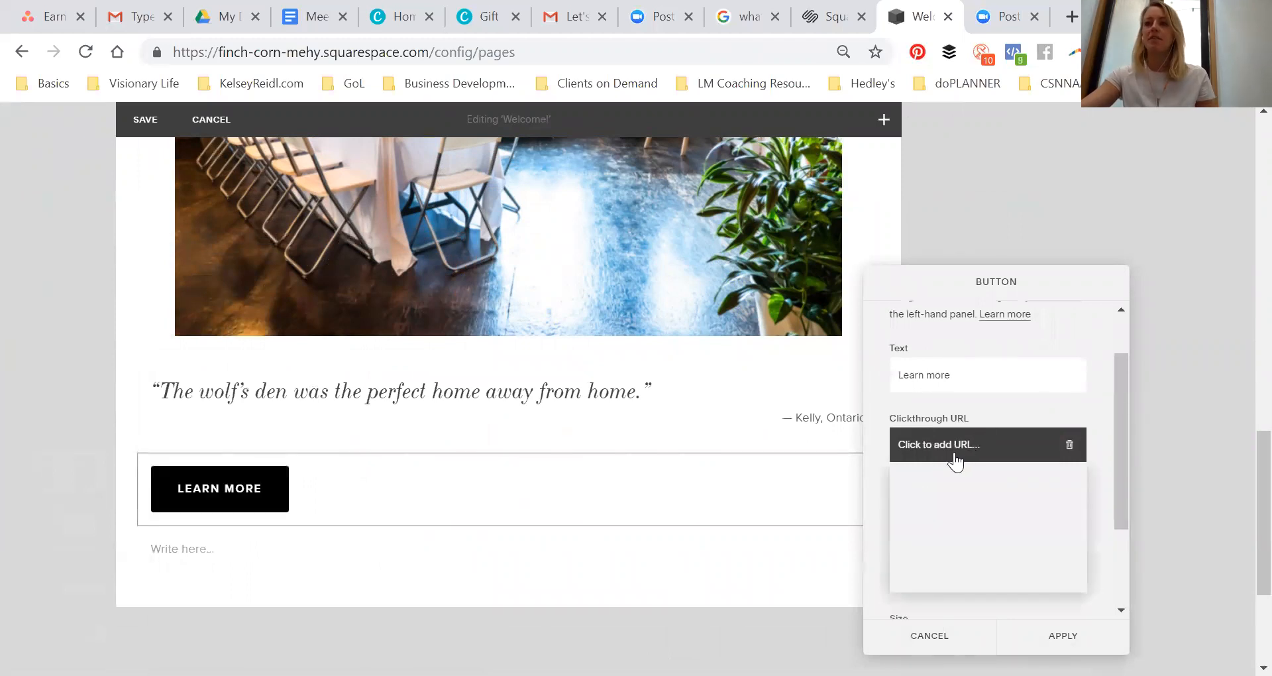
{"action": "type", "text": "www.yelp.com/wolf"}
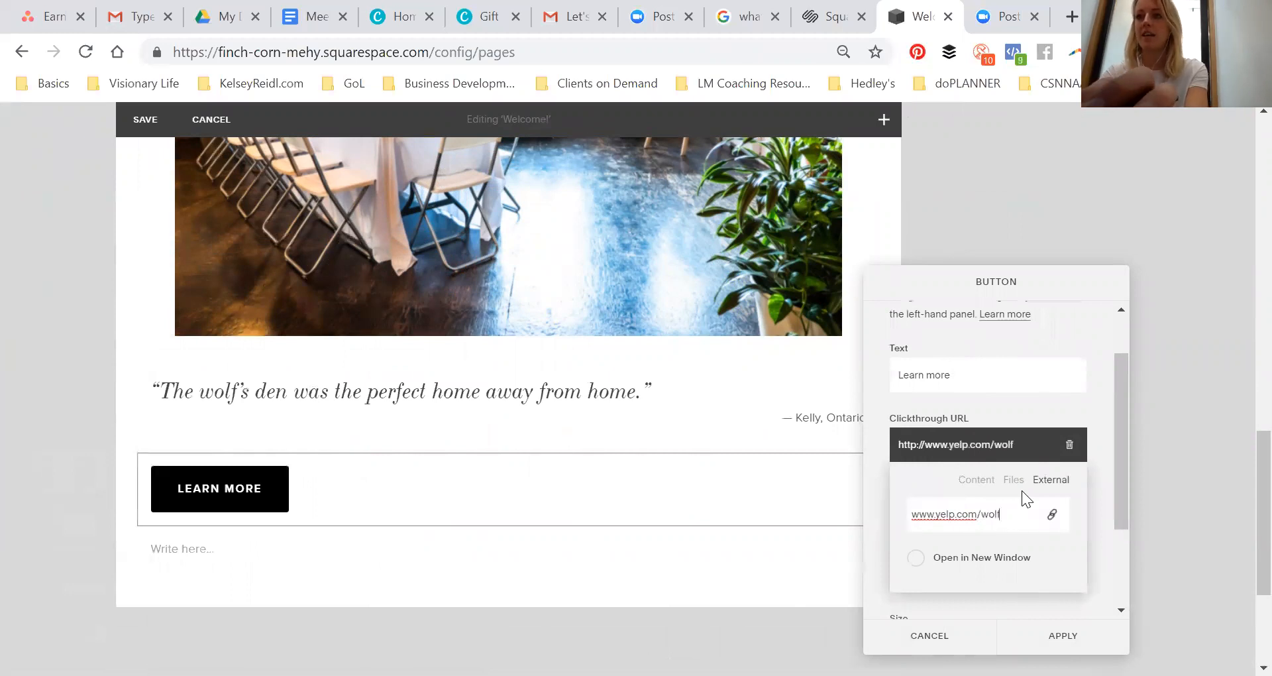
{"action": "type", "text": "sde"}
{"action": "key", "text": "Return"}
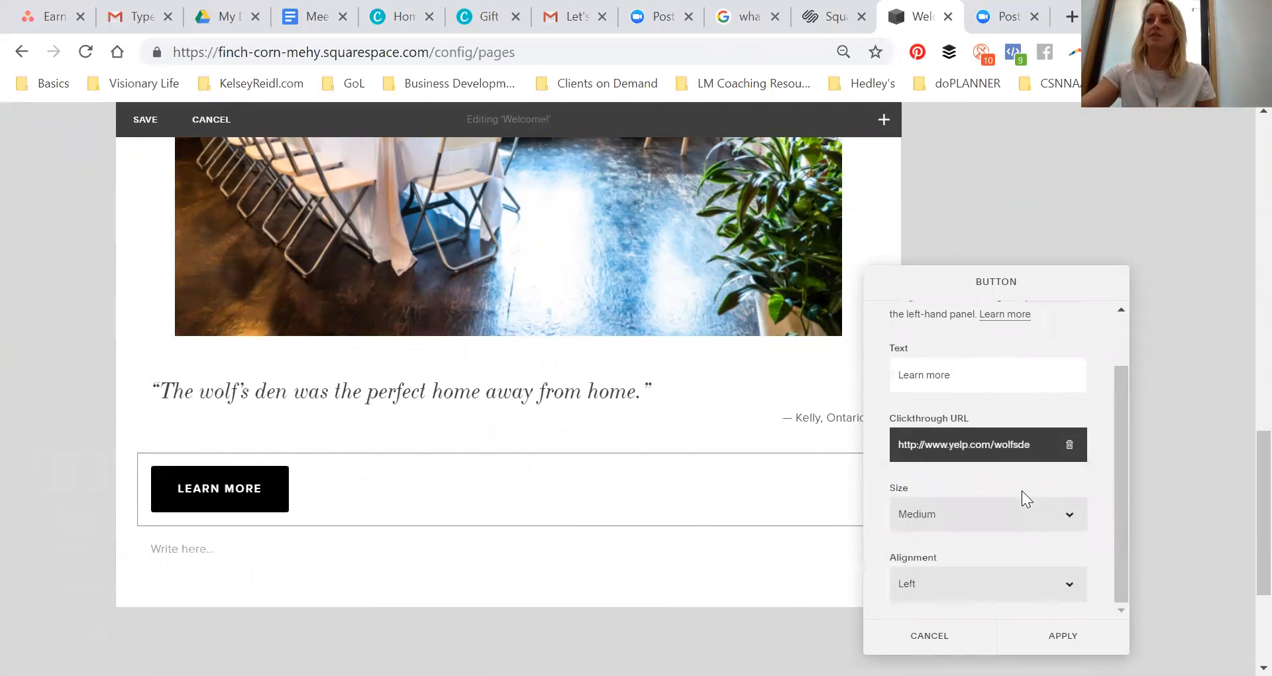
{"action": "left_click", "coordinate": [1062, 634]}
{"action": "scroll", "coordinate": [646, 463], "scroll_direction": "up", "scroll_amount": 15}
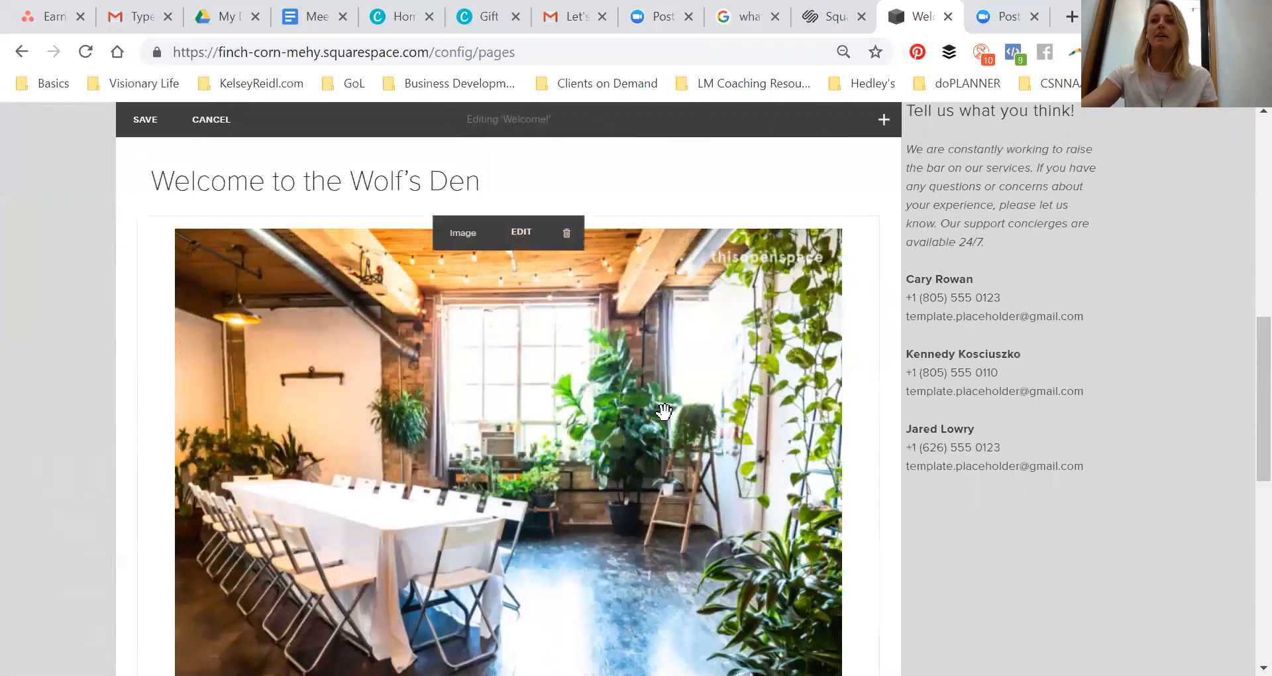
Save the edits to the Welcome! page
{"action": "scroll", "coordinate": [555, 247], "scroll_direction": "down", "scroll_amount": 8}
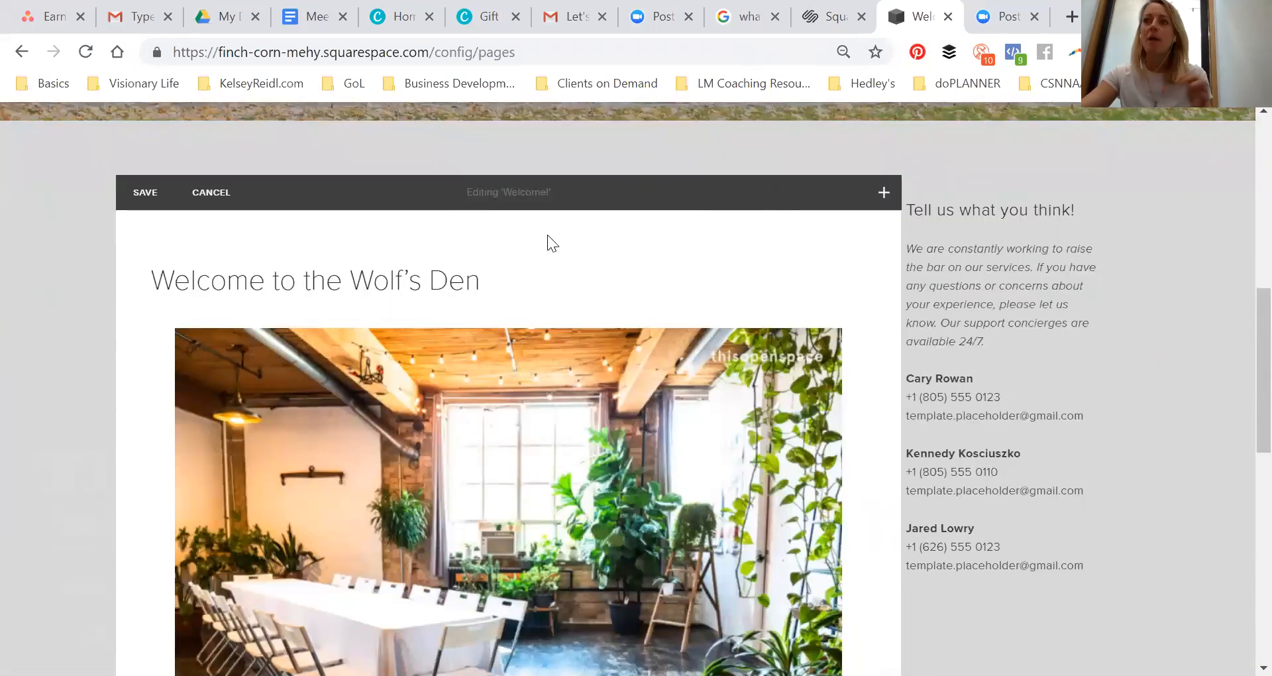
{"action": "left_click", "coordinate": [132, 192]}
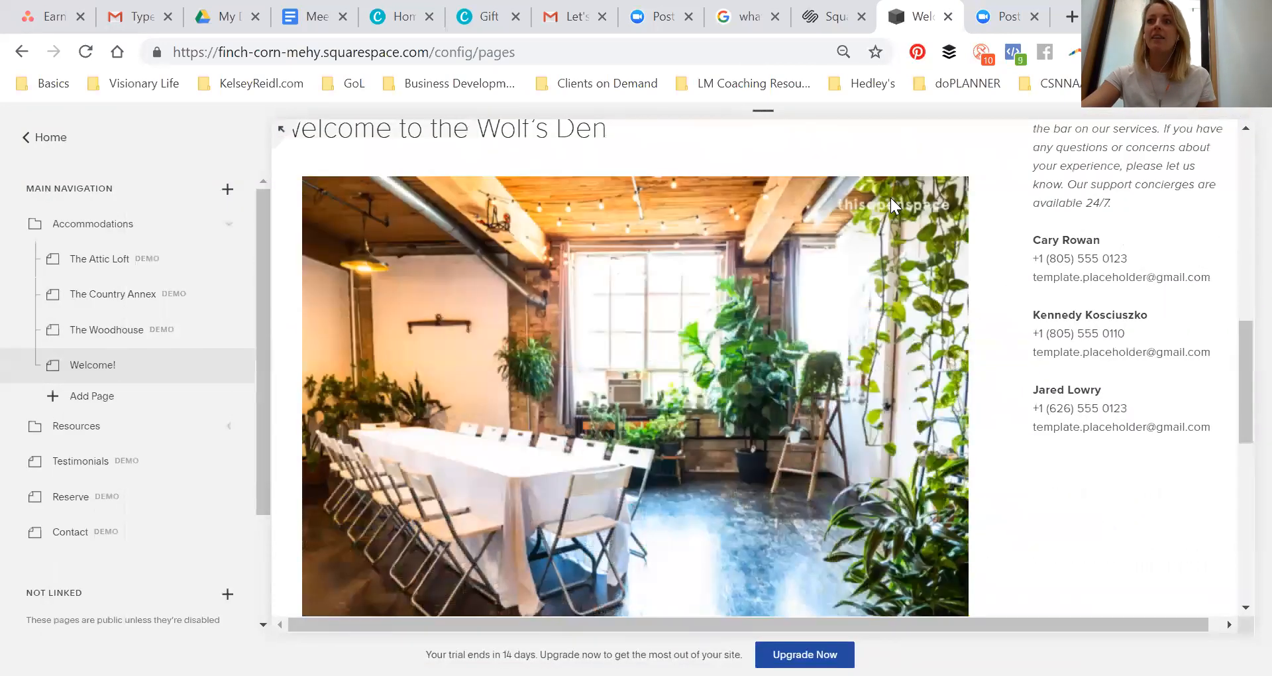
{"action": "scroll", "coordinate": [881, 376], "scroll_direction": "up", "scroll_amount": 15}
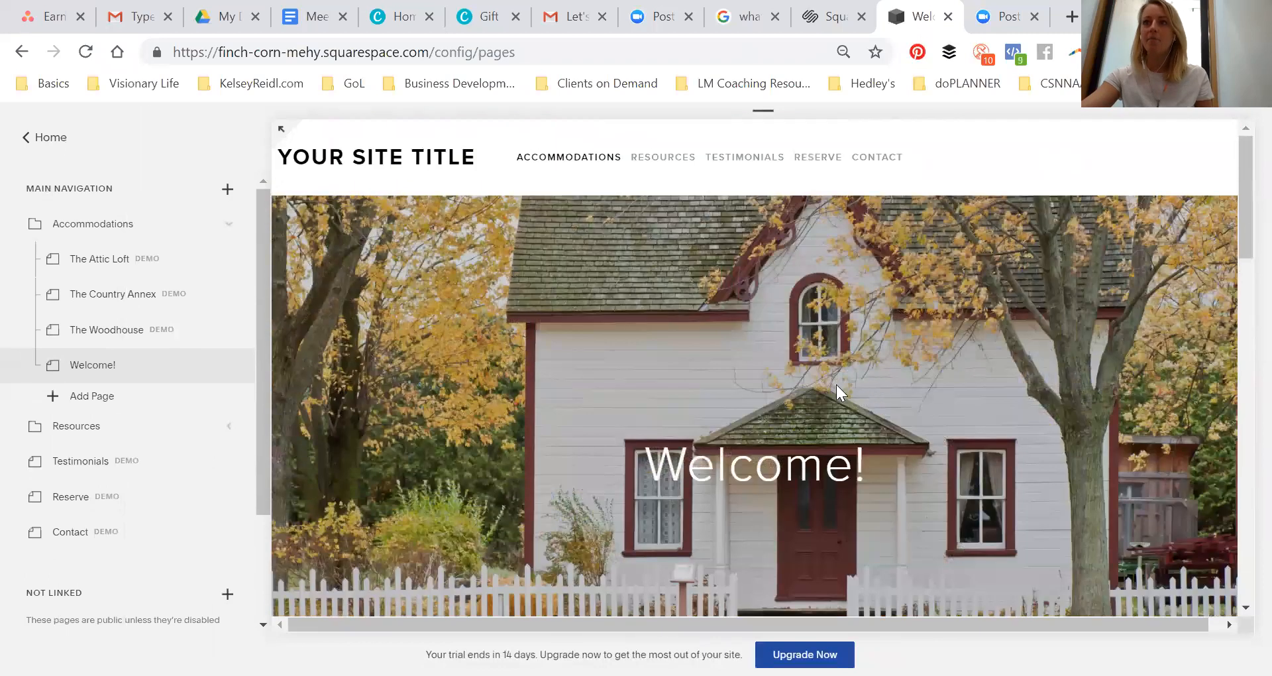
Open the Accommodations folder settings and set its page title to Options and its URL slug to options
{"action": "left_click", "coordinate": [231, 223]}
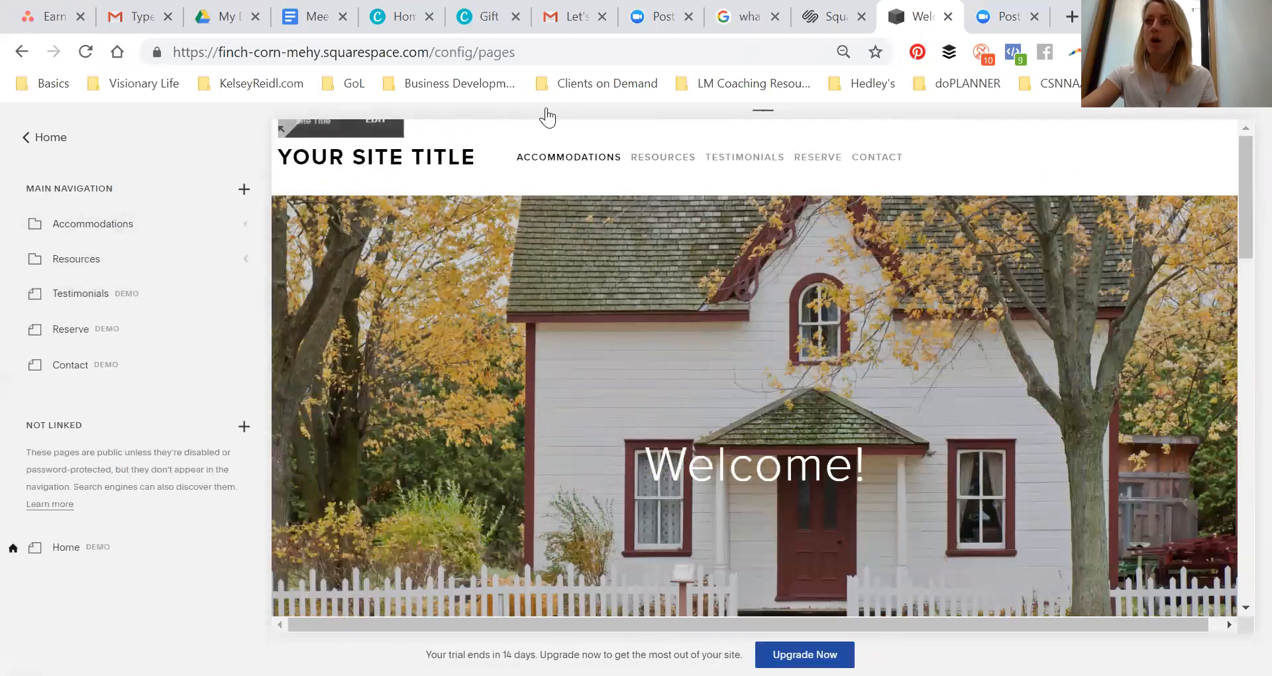
{"action": "mouse_move", "coordinate": [119, 227]}
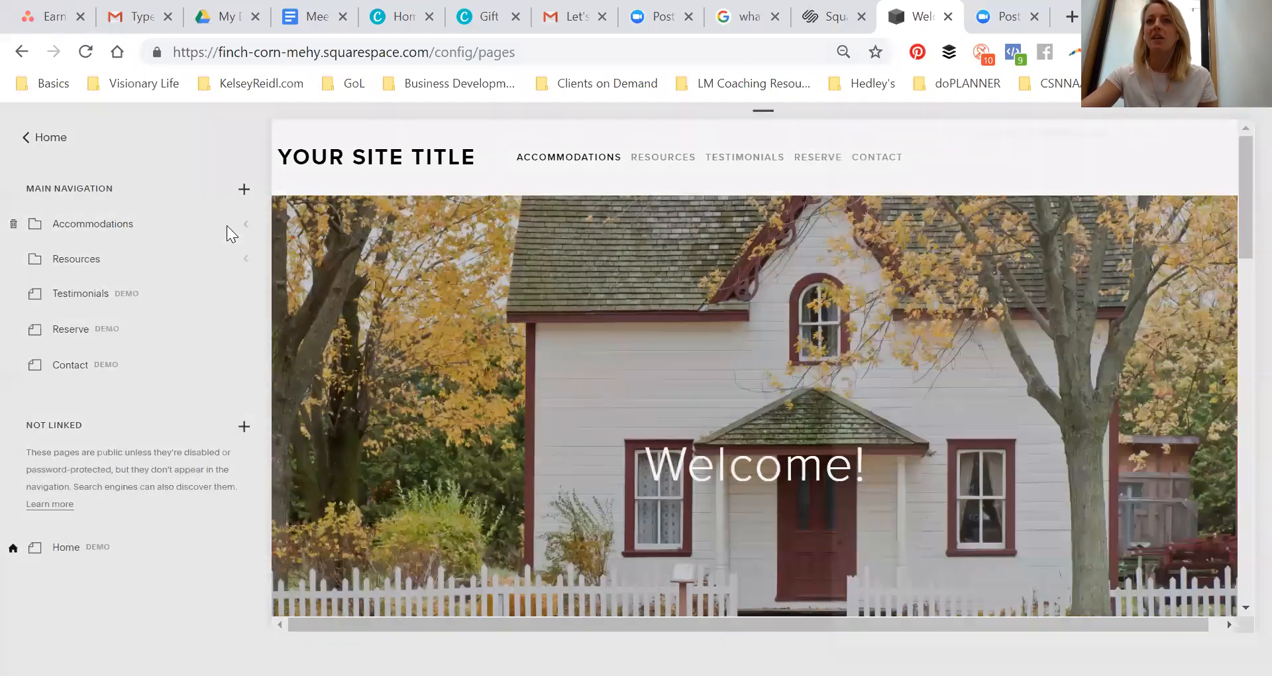
{"action": "left_click", "coordinate": [224, 226]}
{"action": "left_click_drag", "start_coordinate": [990, 271], "coordinate": [727, 318]}
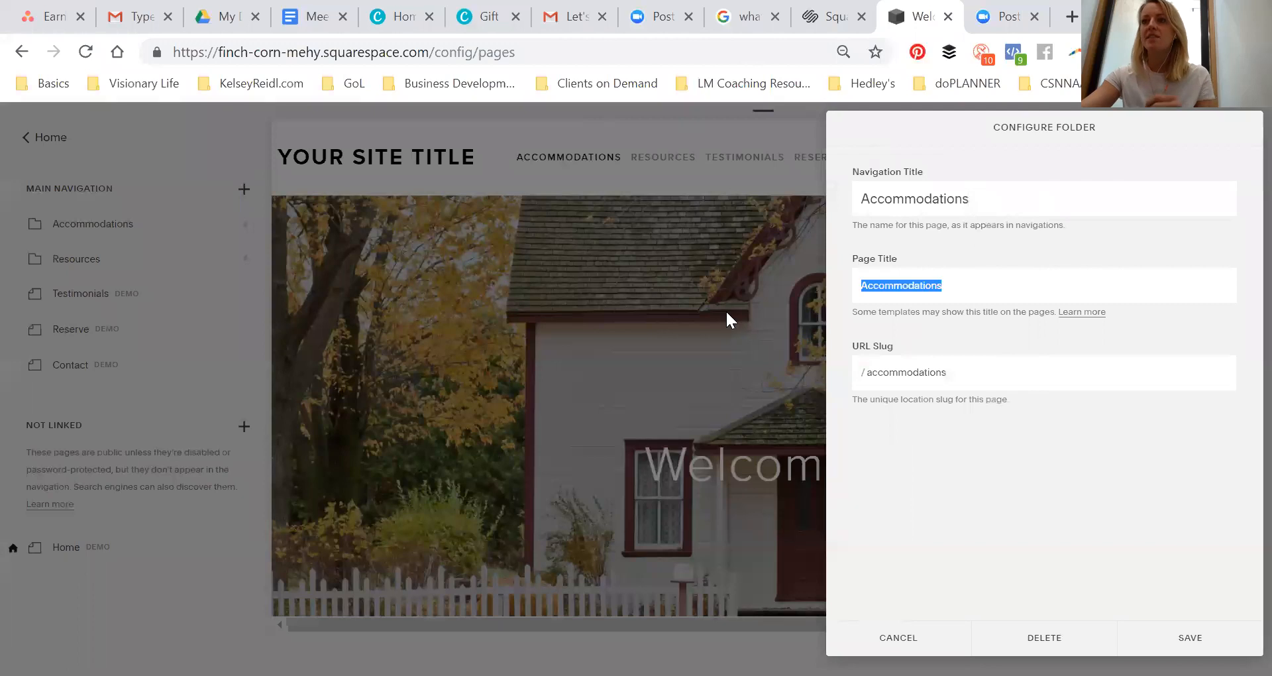
{"action": "type", "text": "Options"}
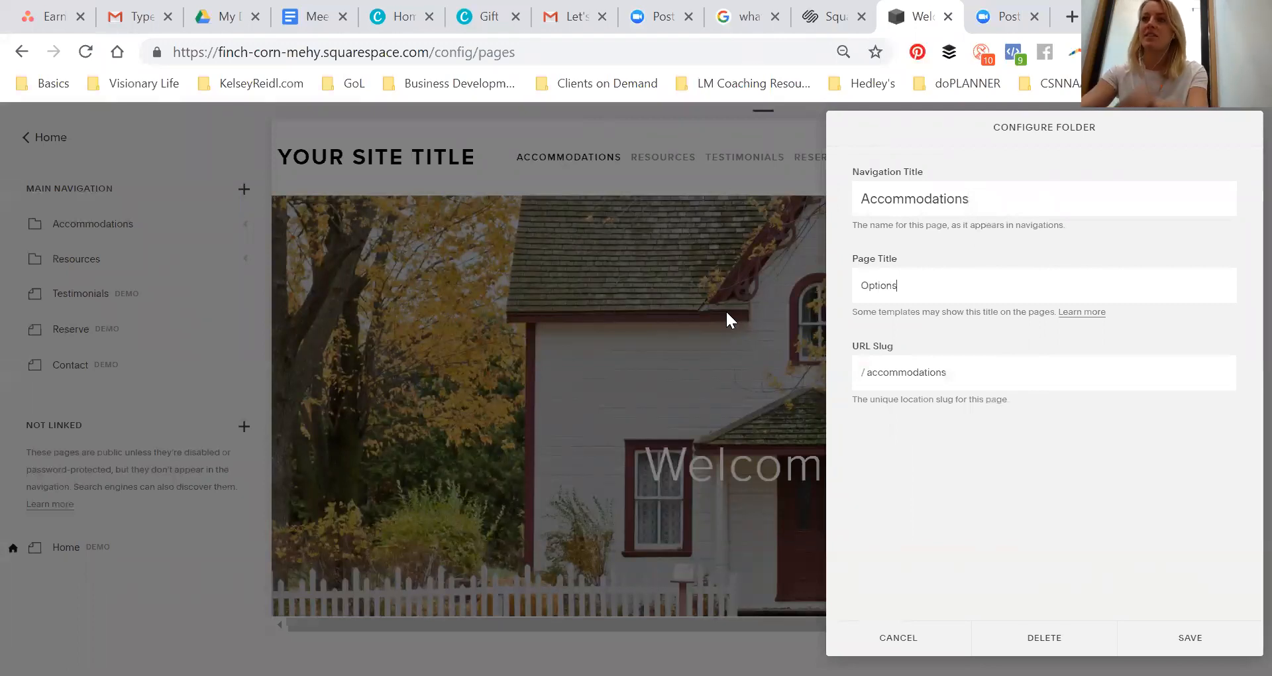
{"action": "left_click_drag", "start_coordinate": [866, 373], "coordinate": [978, 379]}
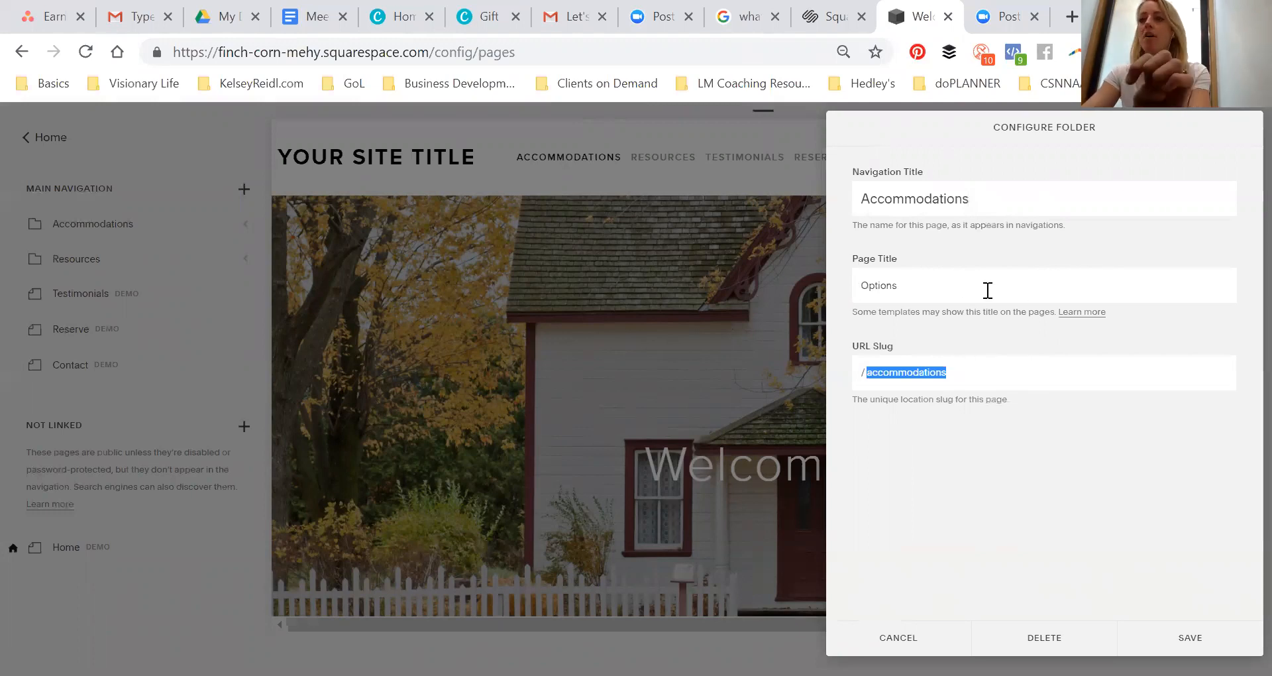
{"action": "type", "text": "op"}
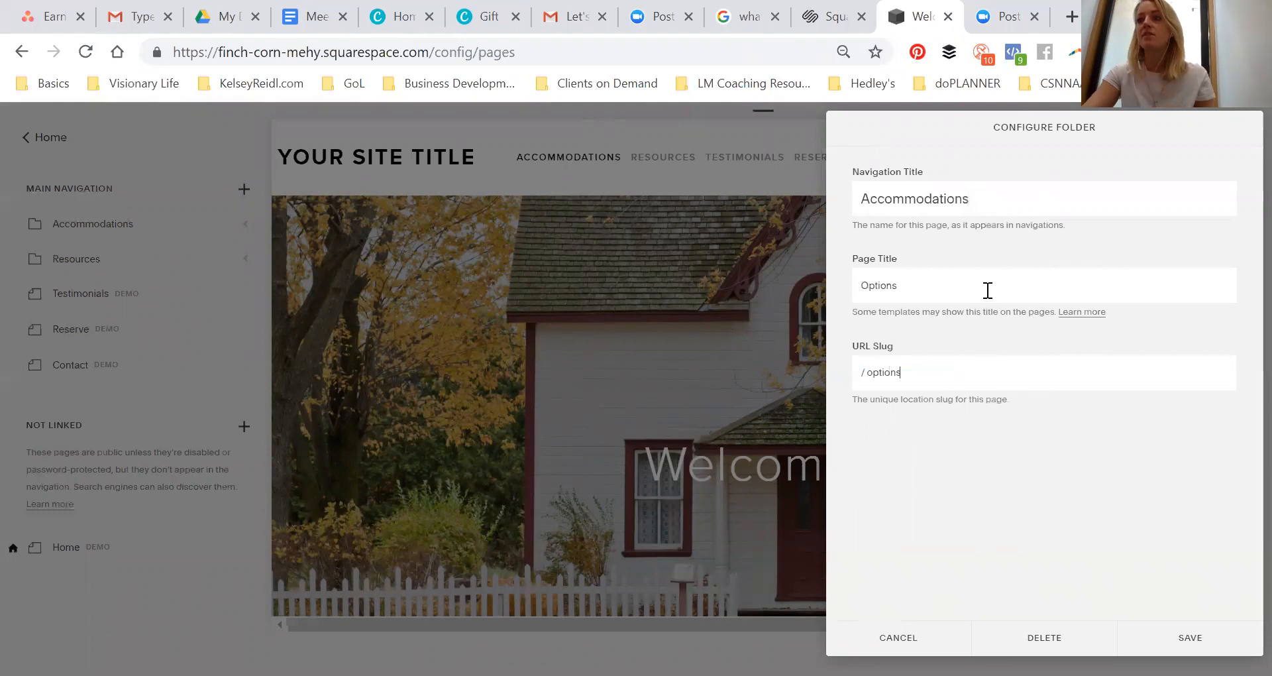
{"action": "key", "text": "Return"}
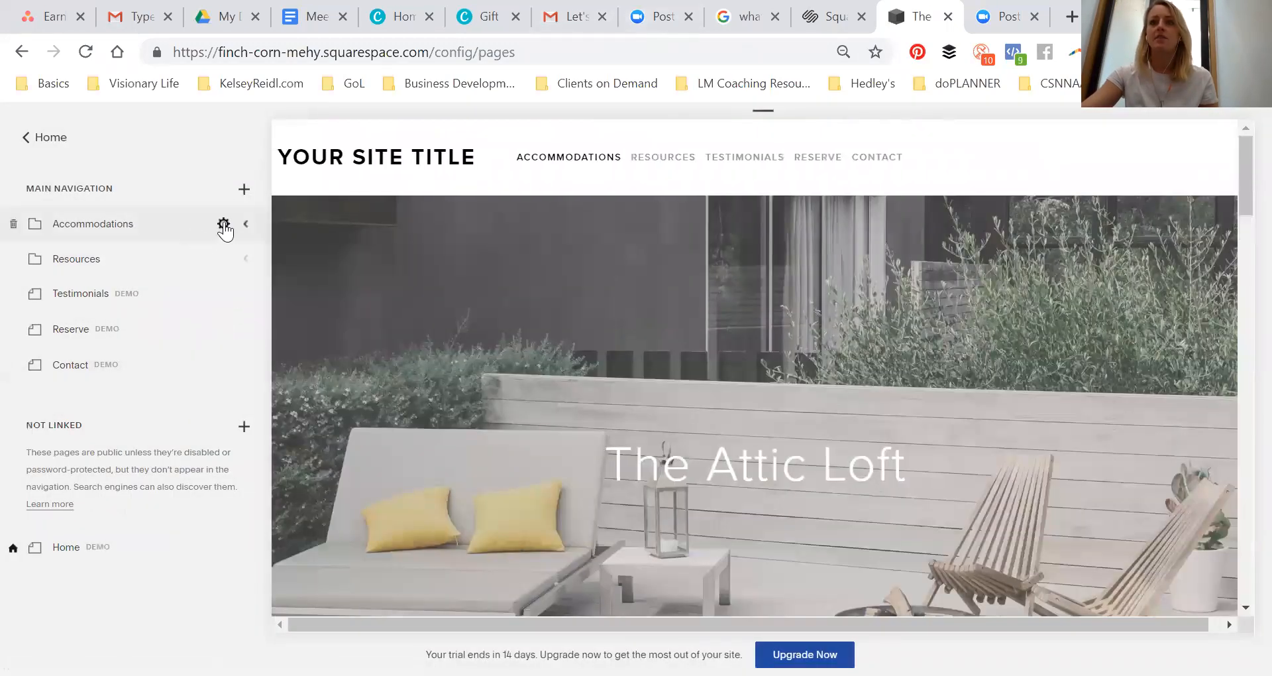
Reopen the folder settings and rename its navigation title to Options
{"action": "left_click", "coordinate": [223, 224]}
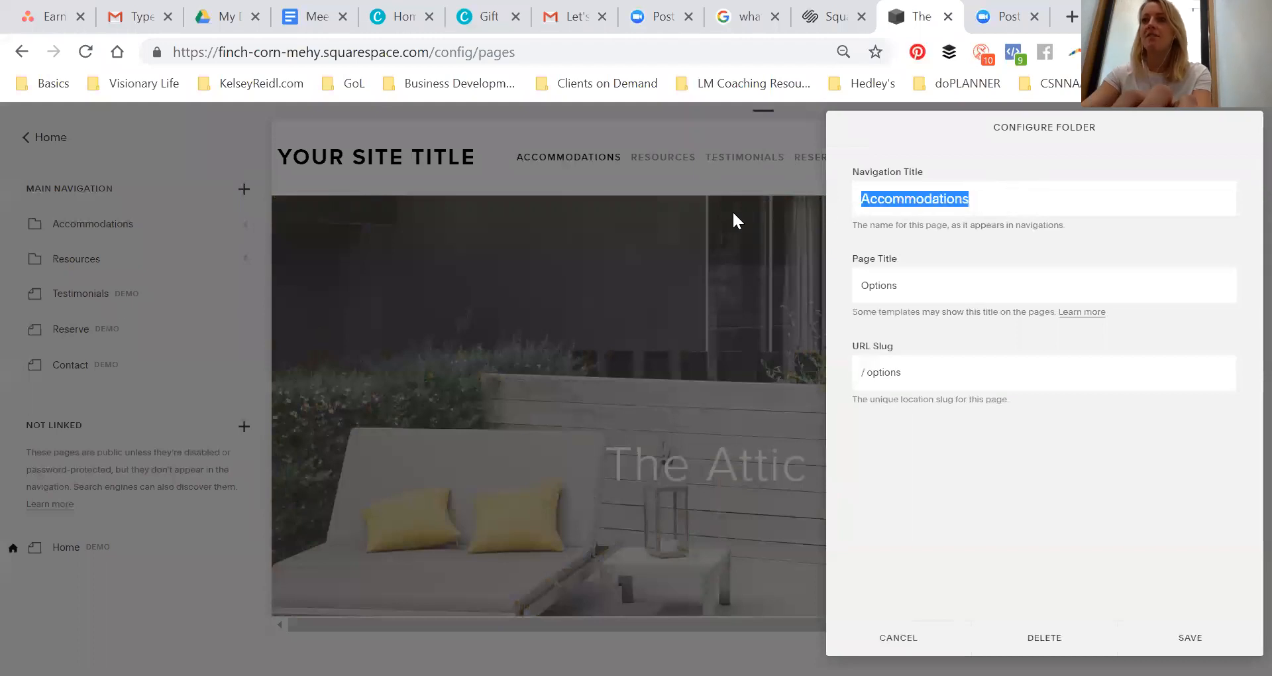
{"action": "type", "text": "Optio"}
{"action": "key", "text": "BackSpace"}
{"action": "key", "text": "BackSpace"}
{"action": "type", "text": "op"}
{"action": "key", "text": "BackSpace"}
{"action": "key", "text": "BackSpace"}
{"action": "type", "text": "ions"}
{"action": "key", "text": "Return"}
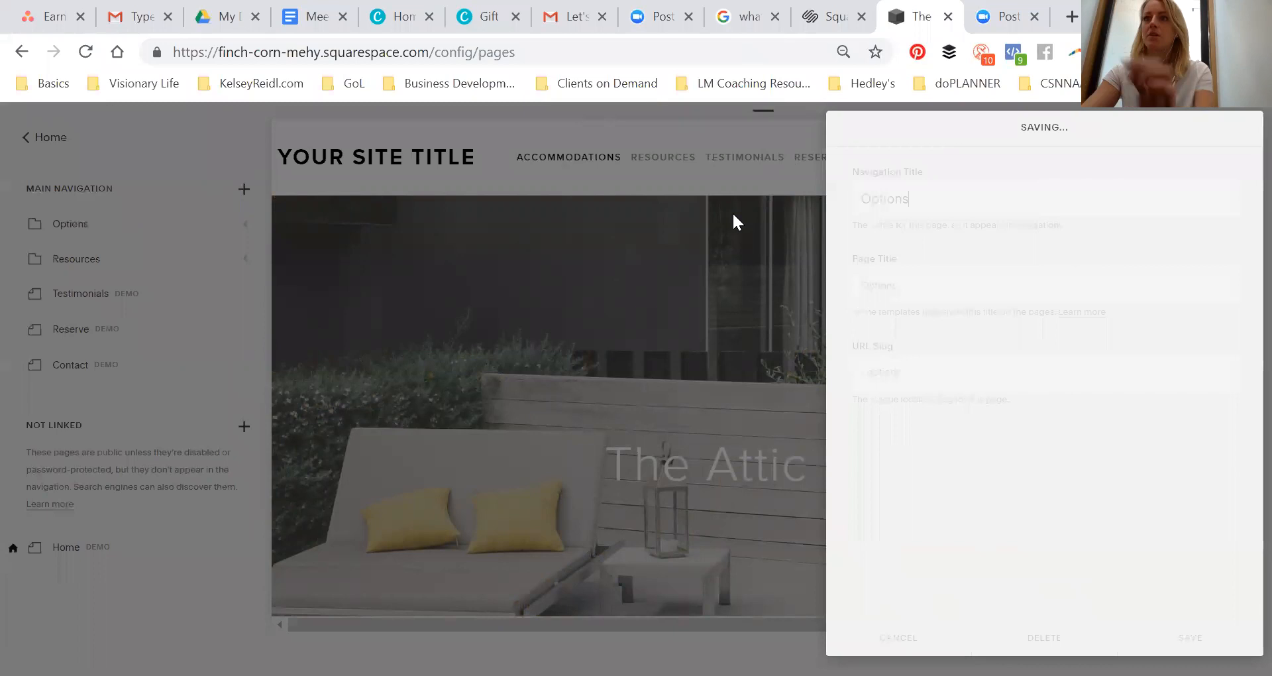
Move the Contact page out of the main navigation into the Not Linked section
{"action": "mouse_move", "coordinate": [218, 229]}
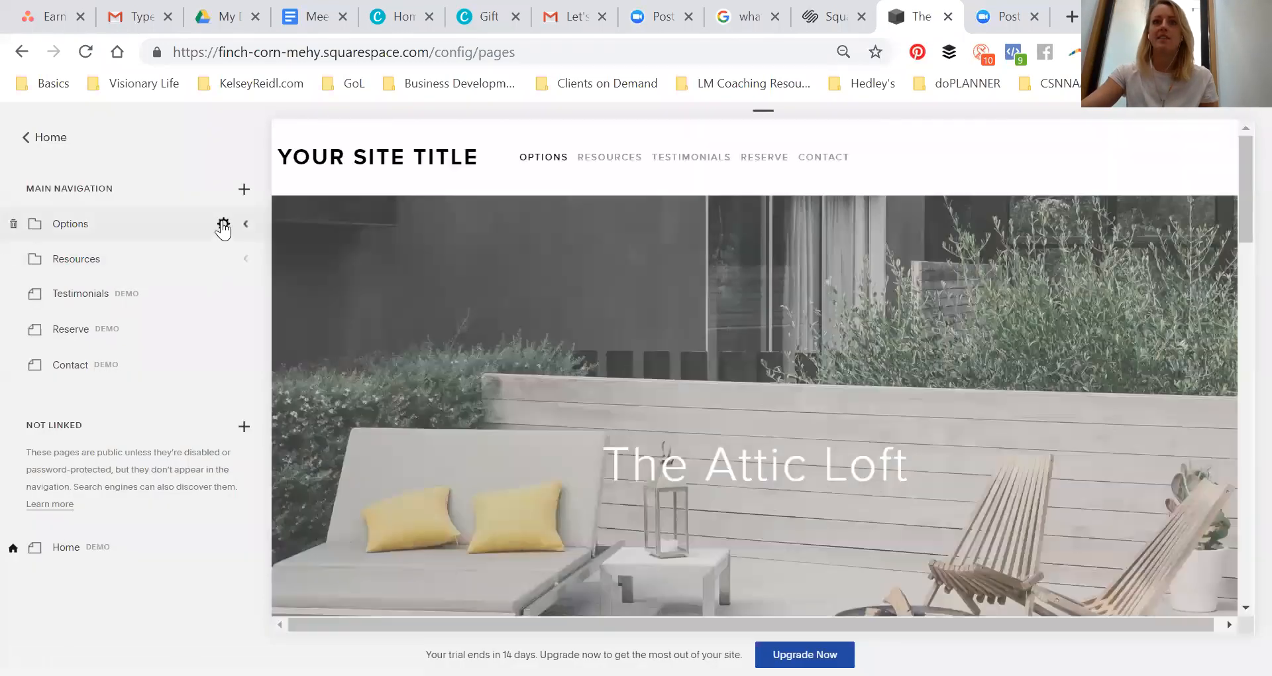
{"action": "mouse_move", "coordinate": [540, 162]}
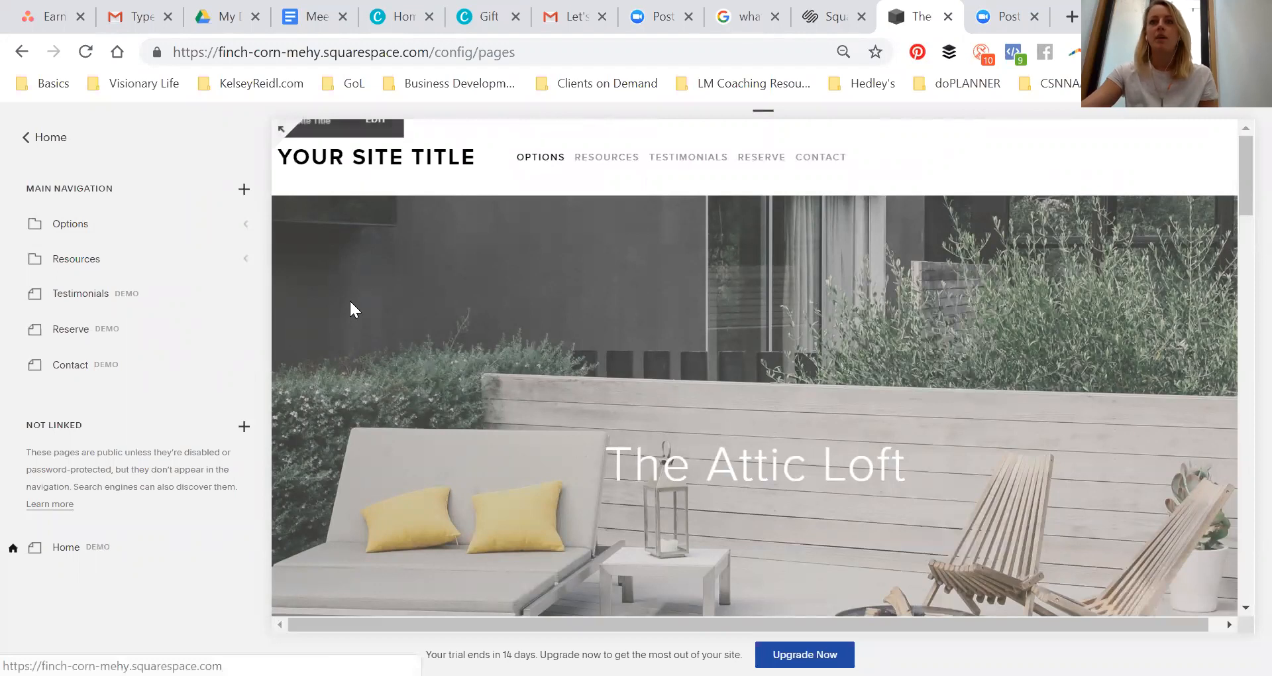
{"action": "scroll", "coordinate": [611, 287], "scroll_direction": "down", "scroll_amount": 10}
{"action": "scroll", "coordinate": [862, 298], "scroll_direction": "down", "scroll_amount": 10}
{"action": "scroll", "coordinate": [850, 406], "scroll_direction": "up", "scroll_amount": 4}
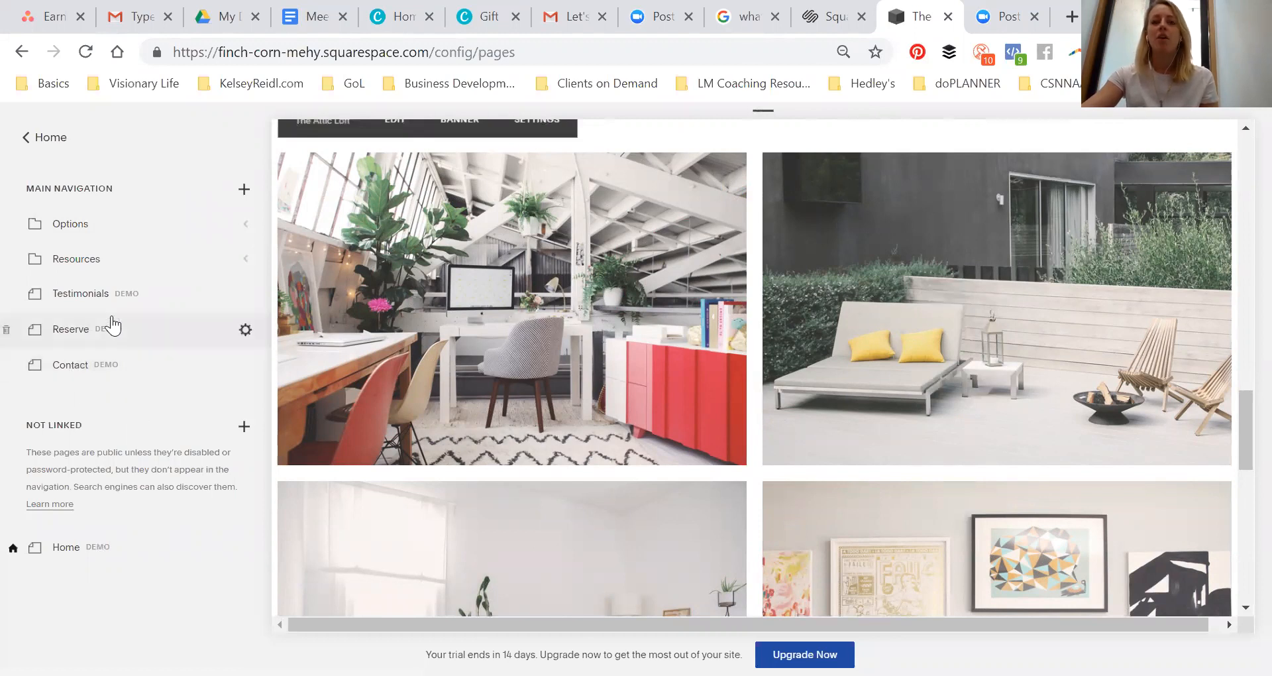
{"action": "scroll", "coordinate": [595, 130], "scroll_direction": "up", "scroll_amount": 10}
{"action": "scroll", "coordinate": [715, 218], "scroll_direction": "up", "scroll_amount": 5}
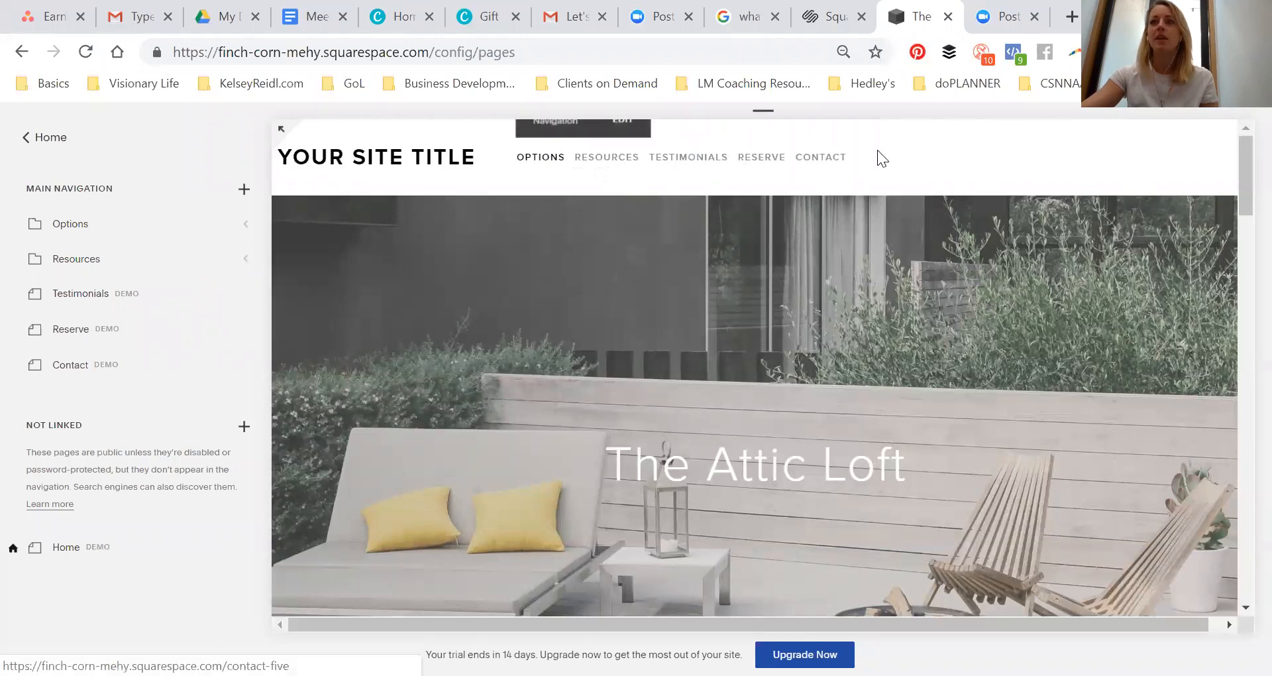
{"action": "left_click_drag", "start_coordinate": [93, 365], "coordinate": [63, 551]}
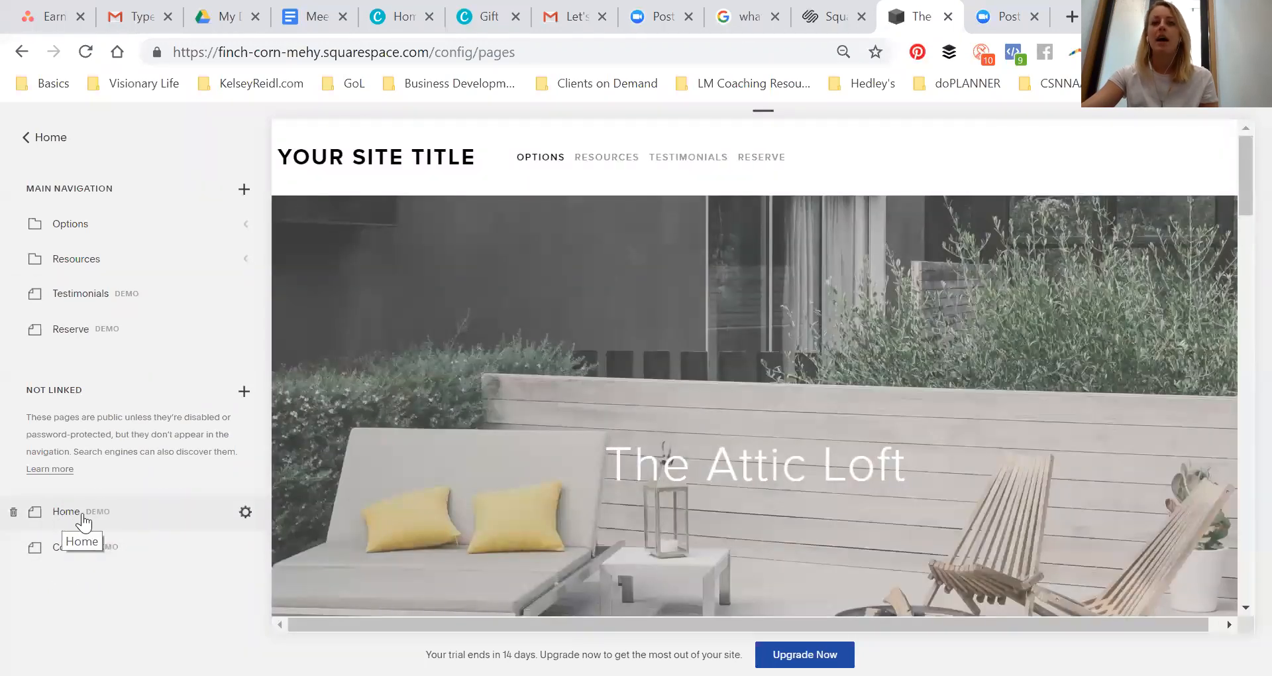
Open the Home page and review its content in the preview
{"action": "left_click", "coordinate": [66, 513]}
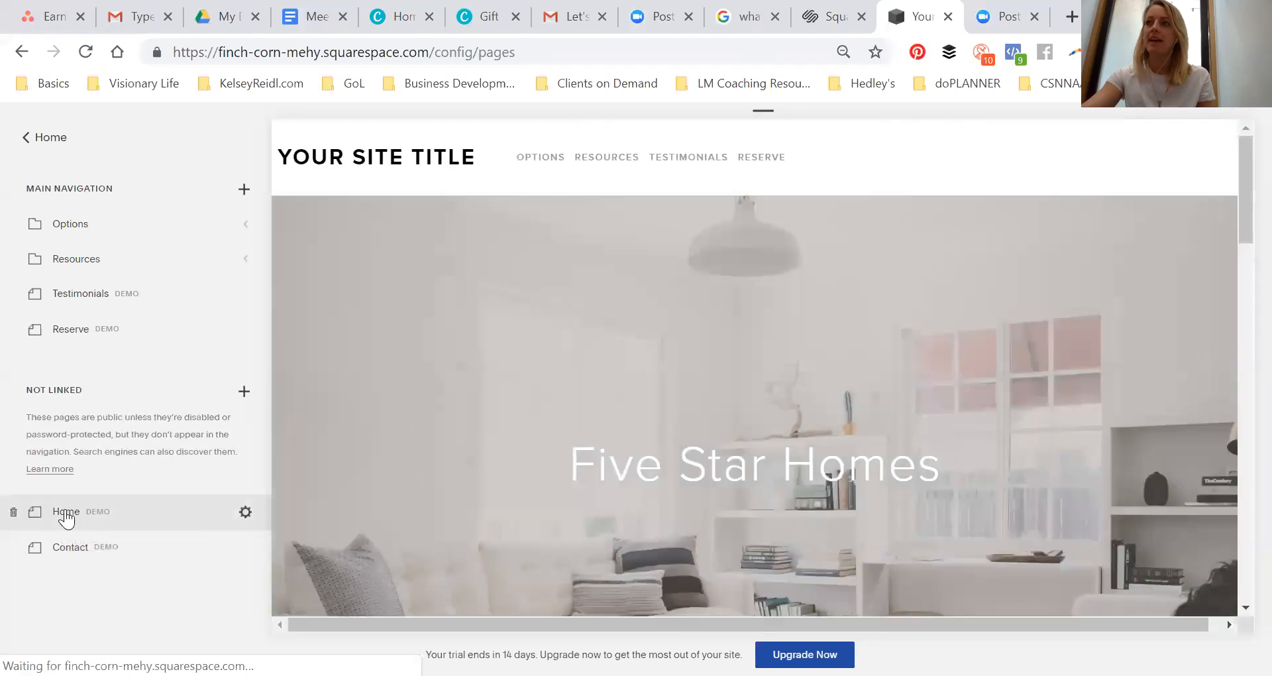
{"action": "scroll", "coordinate": [550, 323], "scroll_direction": "down", "scroll_amount": 2}
{"action": "scroll", "coordinate": [583, 347], "scroll_direction": "up", "scroll_amount": 2}
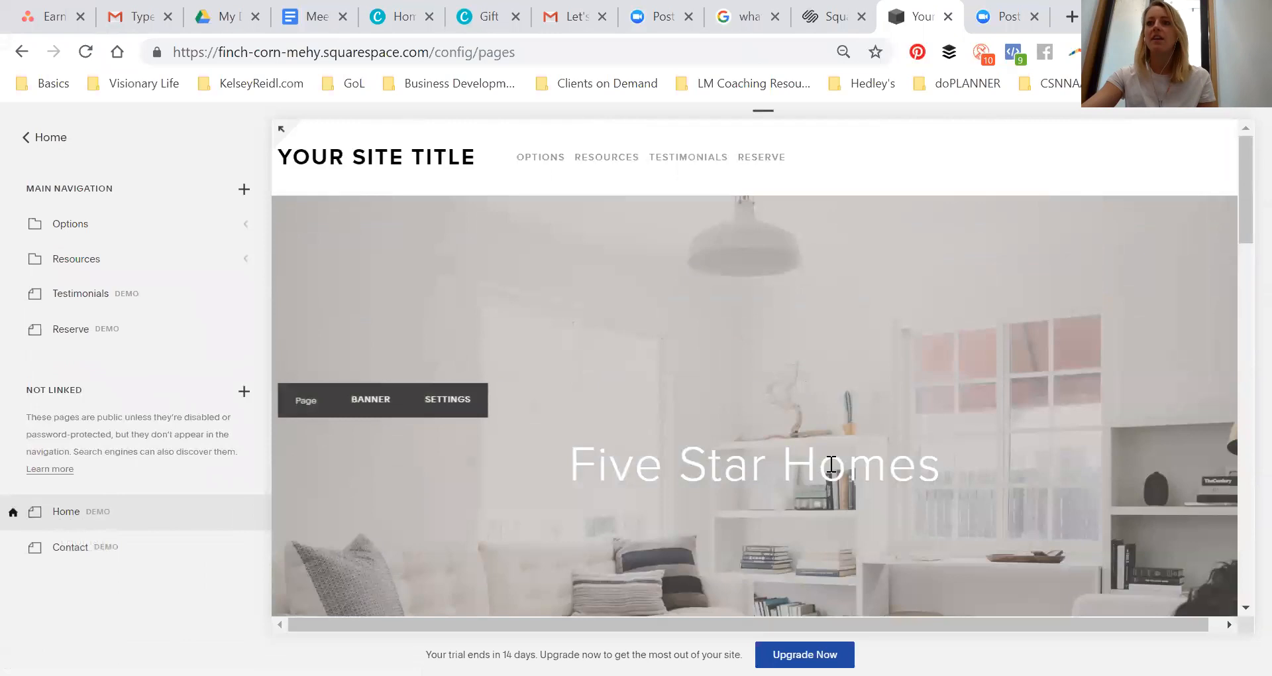
{"action": "scroll", "coordinate": [756, 398], "scroll_direction": "down", "scroll_amount": 8}
{"action": "scroll", "coordinate": [656, 358], "scroll_direction": "up", "scroll_amount": 4}
{"action": "left_click_drag", "start_coordinate": [733, 384], "coordinate": [965, 398]}
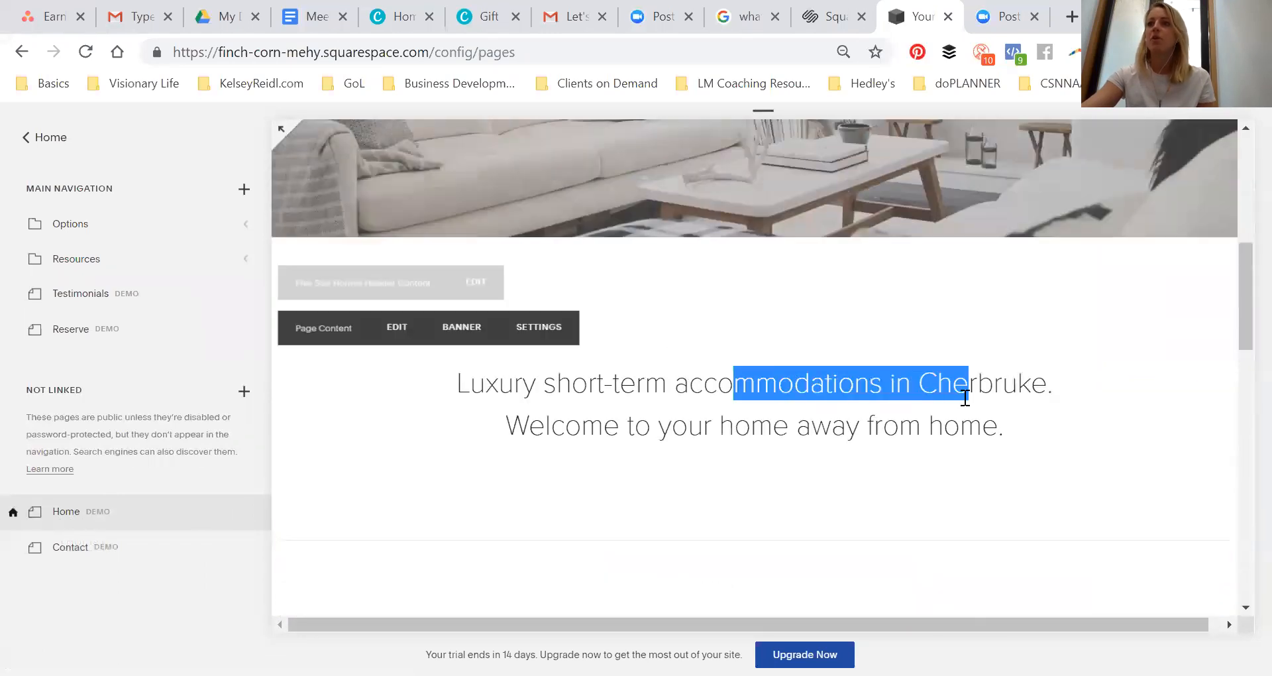
{"action": "scroll", "coordinate": [961, 391], "scroll_direction": "down", "scroll_amount": 10}
{"action": "scroll", "coordinate": [957, 388], "scroll_direction": "up", "scroll_amount": 4}
{"action": "scroll", "coordinate": [971, 401], "scroll_direction": "up", "scroll_amount": 2}
{"action": "scroll", "coordinate": [928, 398], "scroll_direction": "down", "scroll_amount": 6}
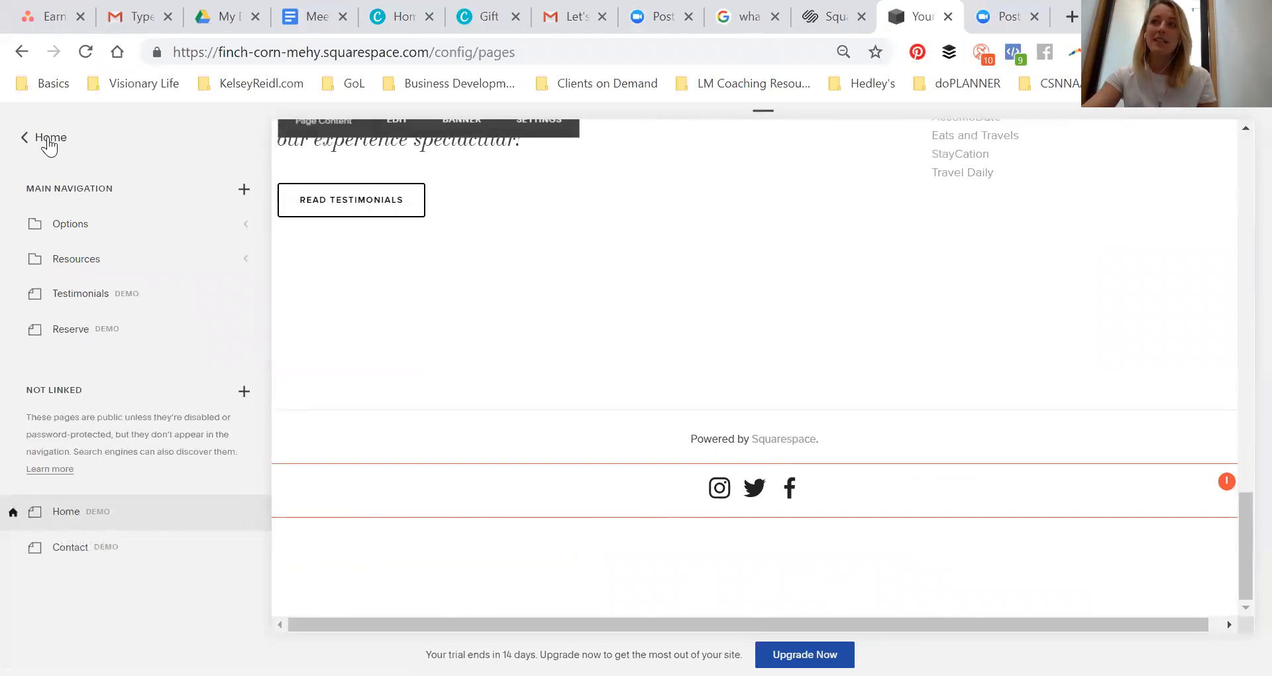
{"action": "scroll", "coordinate": [517, 251], "scroll_direction": "up", "scroll_amount": 15}
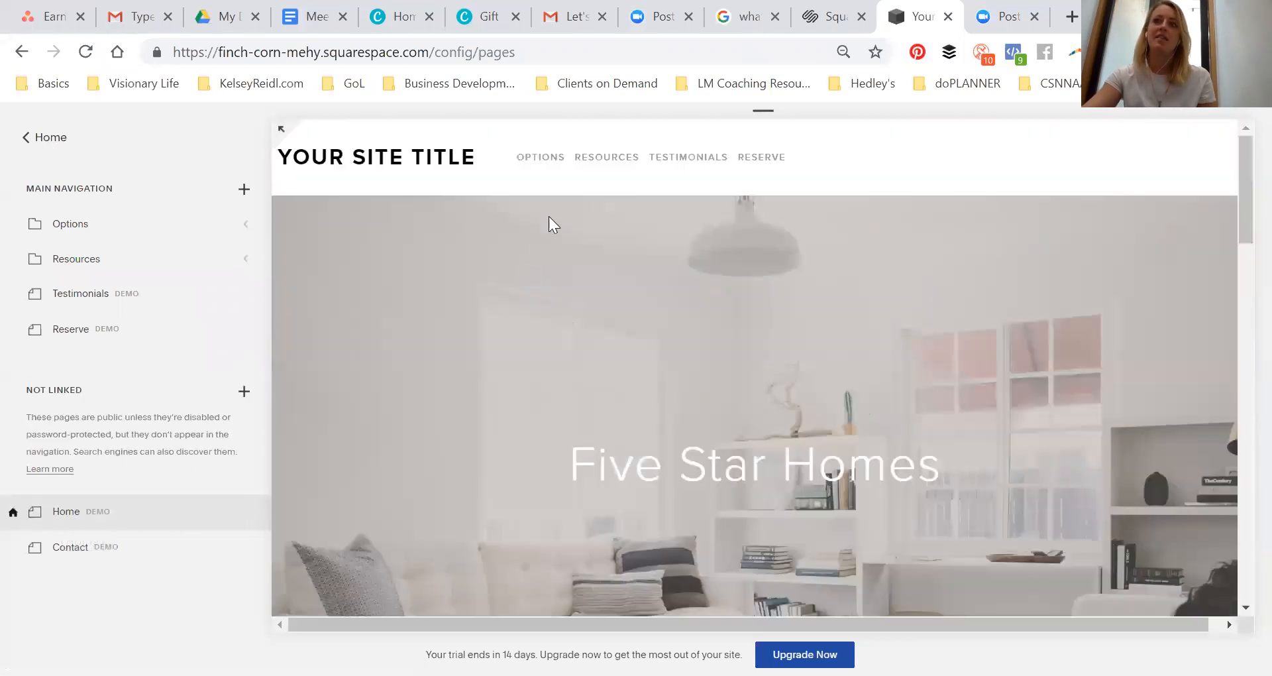
Open Site Styles in the Design panel and review the Home page preview
{"action": "left_click", "coordinate": [41, 138]}
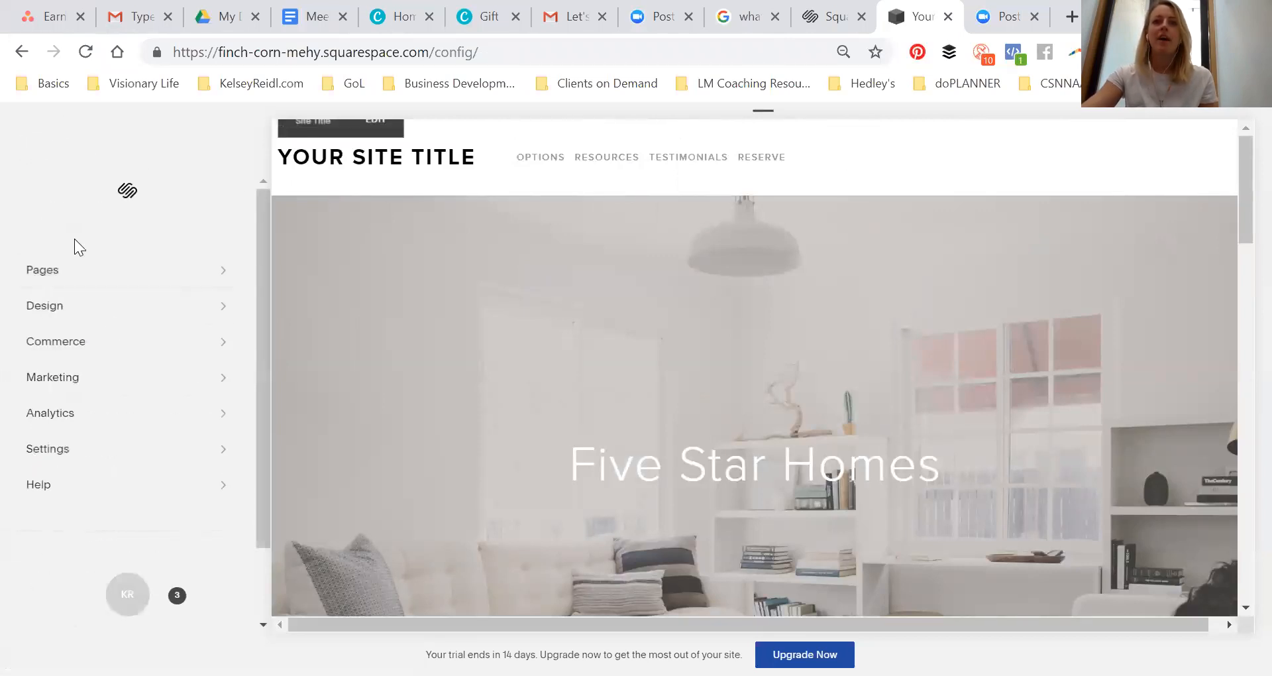
{"action": "left_click", "coordinate": [100, 318]}
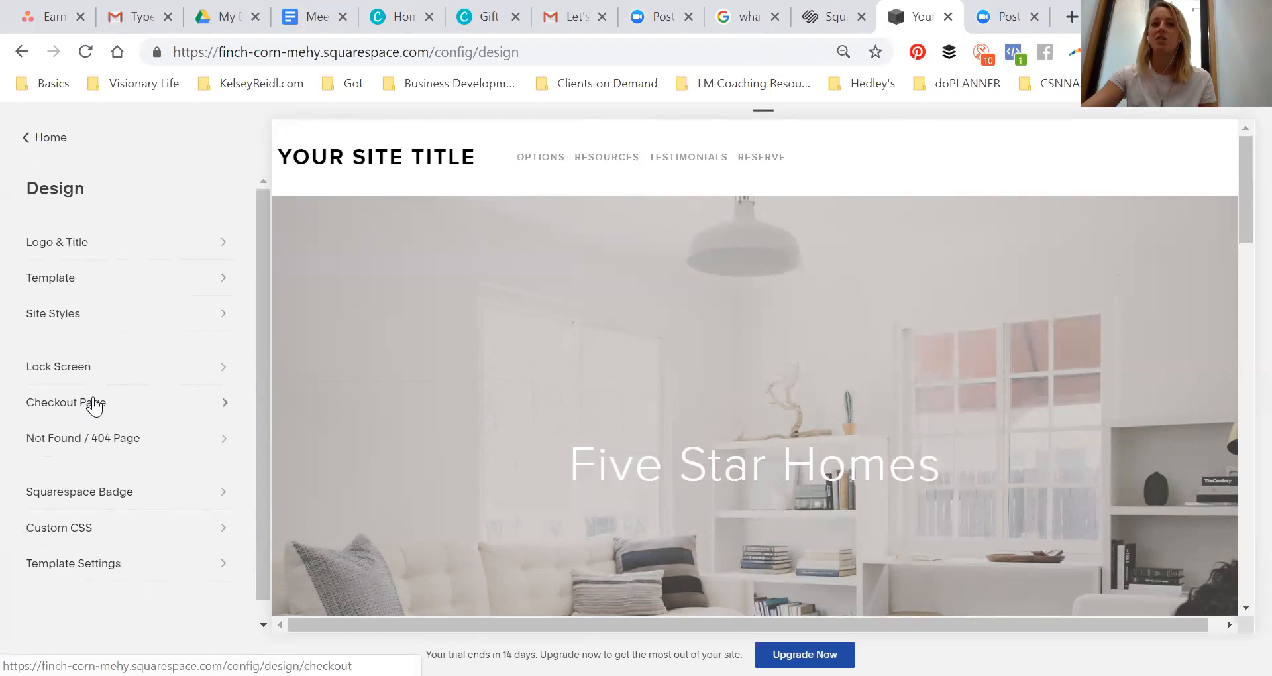
{"action": "left_click", "coordinate": [114, 315]}
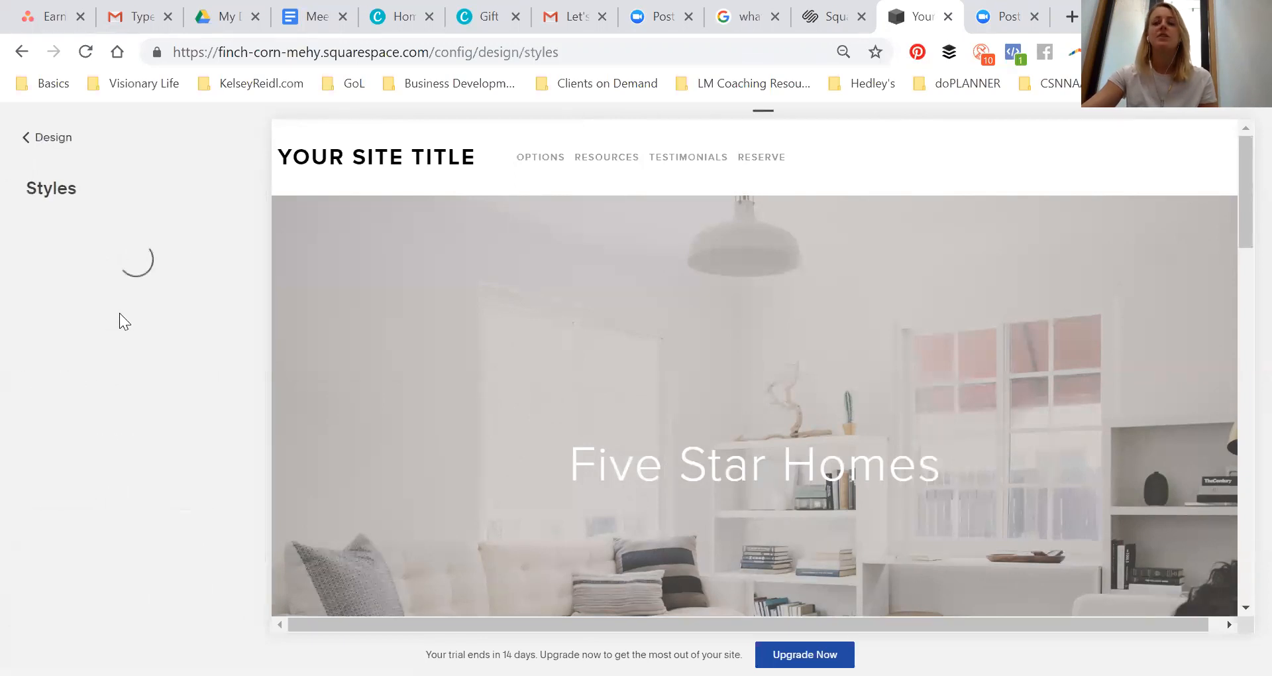
{"action": "scroll", "coordinate": [610, 265], "scroll_direction": "down", "scroll_amount": 8}
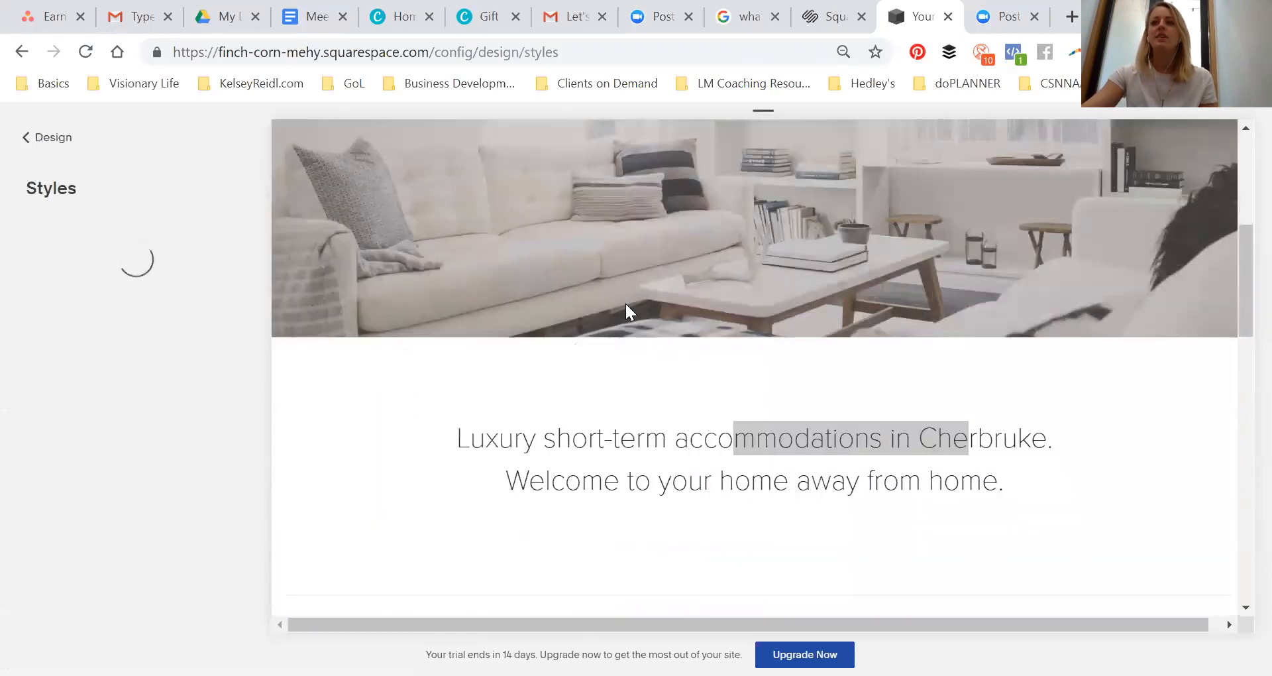
{"action": "scroll", "coordinate": [601, 318], "scroll_direction": "up", "scroll_amount": 4}
{"action": "scroll", "coordinate": [613, 302], "scroll_direction": "down", "scroll_amount": 4}
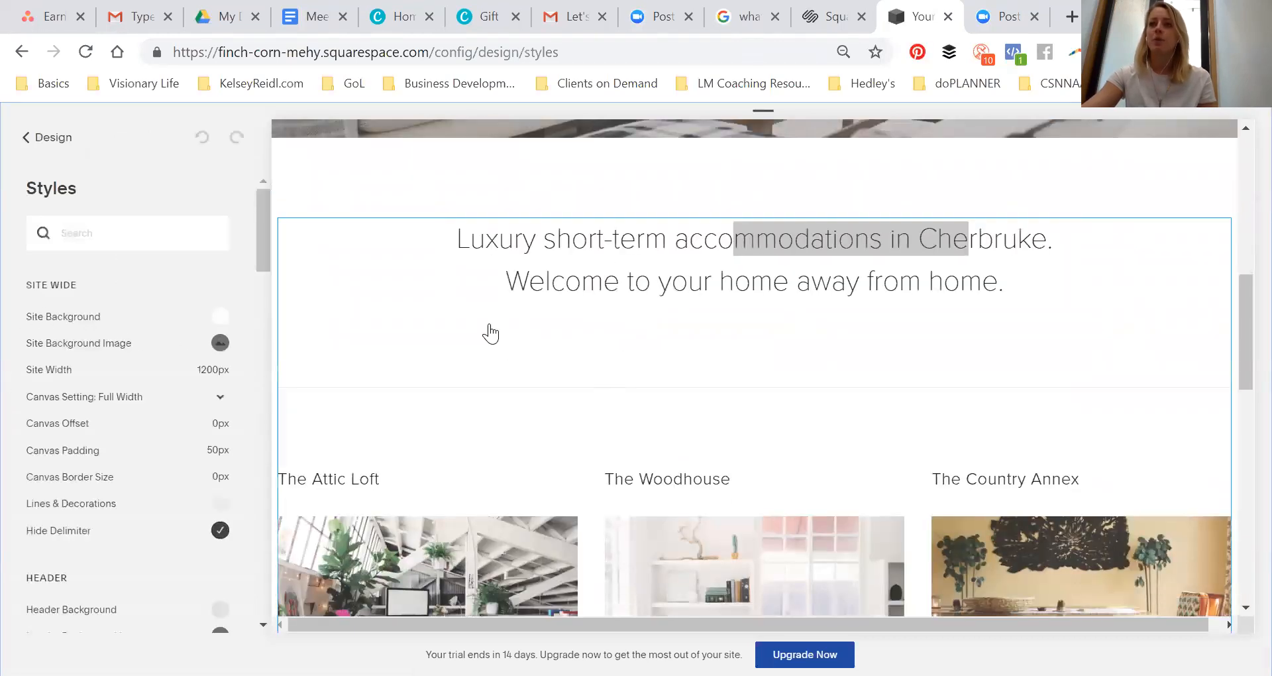
{"action": "scroll", "coordinate": [636, 285], "scroll_direction": "down", "scroll_amount": 6}
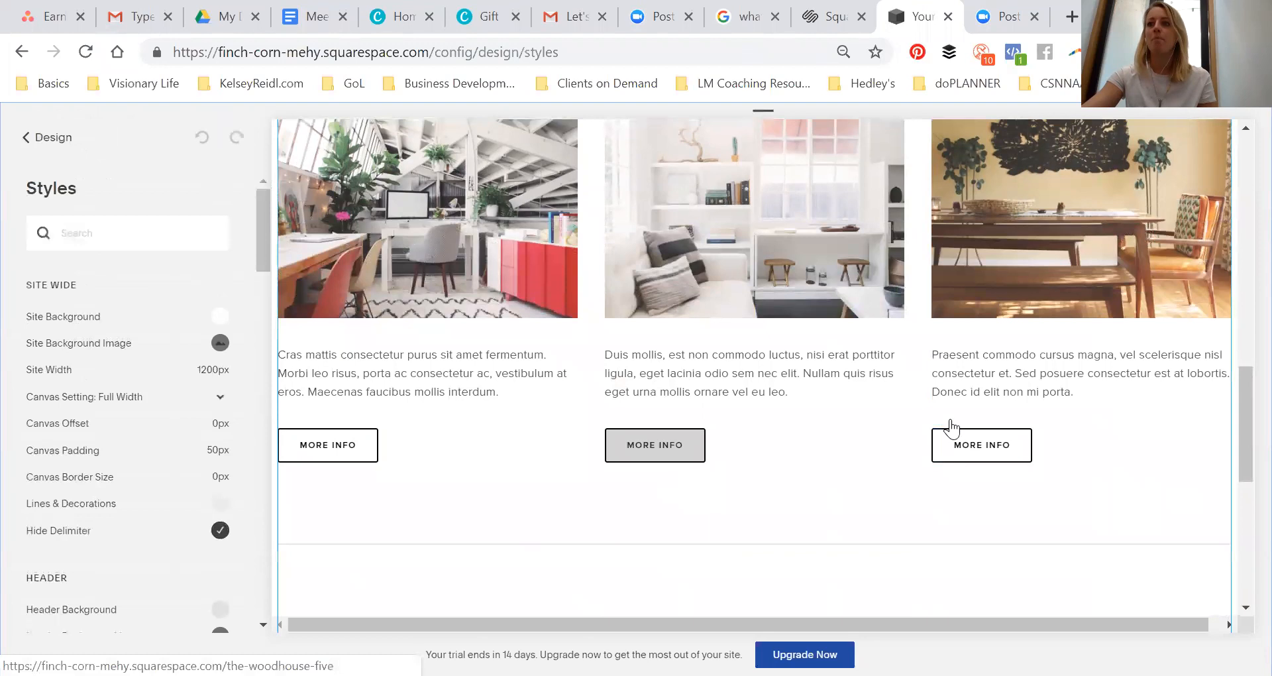
{"action": "scroll", "coordinate": [902, 364], "scroll_direction": "down", "scroll_amount": 5}
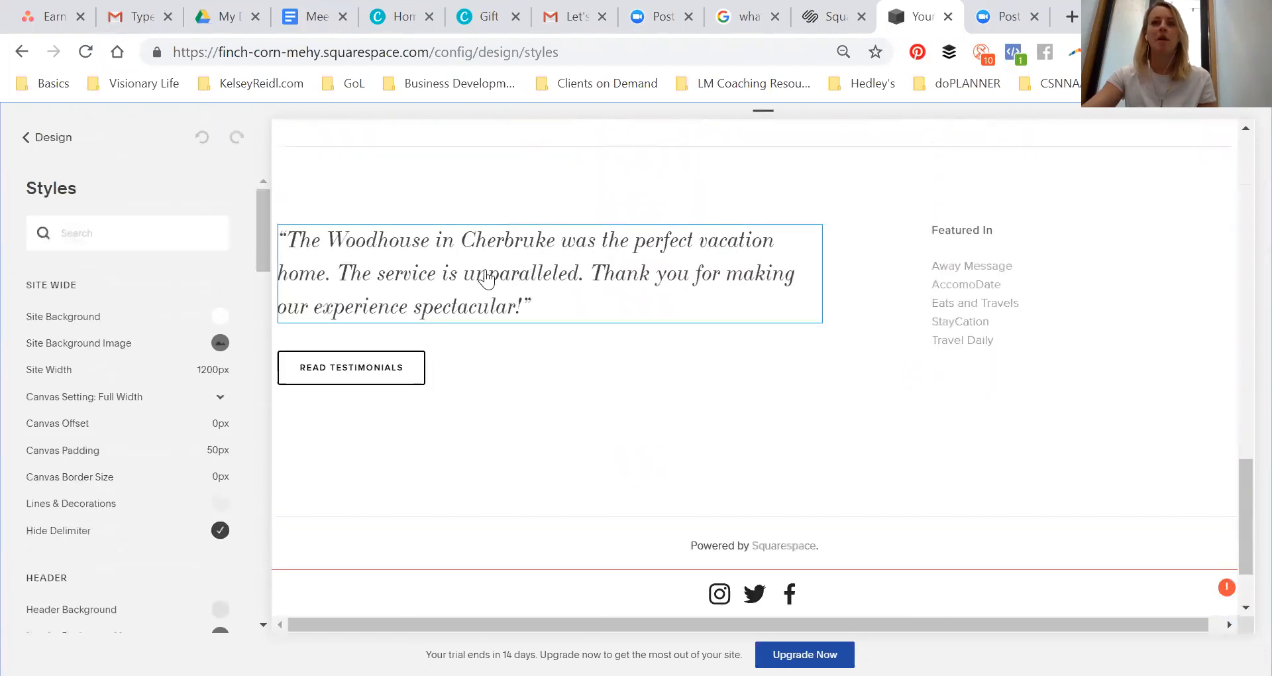
{"action": "scroll", "coordinate": [484, 295], "scroll_direction": "up", "scroll_amount": 2}
{"action": "scroll", "coordinate": [590, 328], "scroll_direction": "down", "scroll_amount": 3}
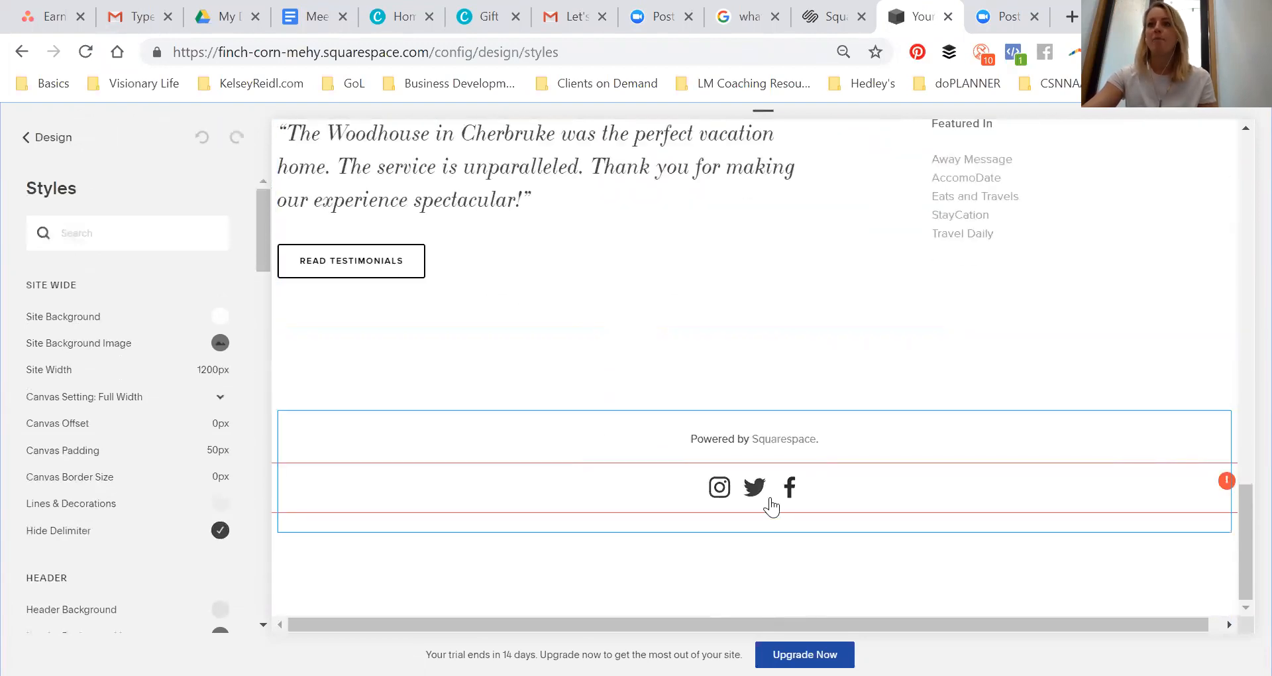
{"action": "scroll", "coordinate": [650, 298], "scroll_direction": "up", "scroll_amount": 15}
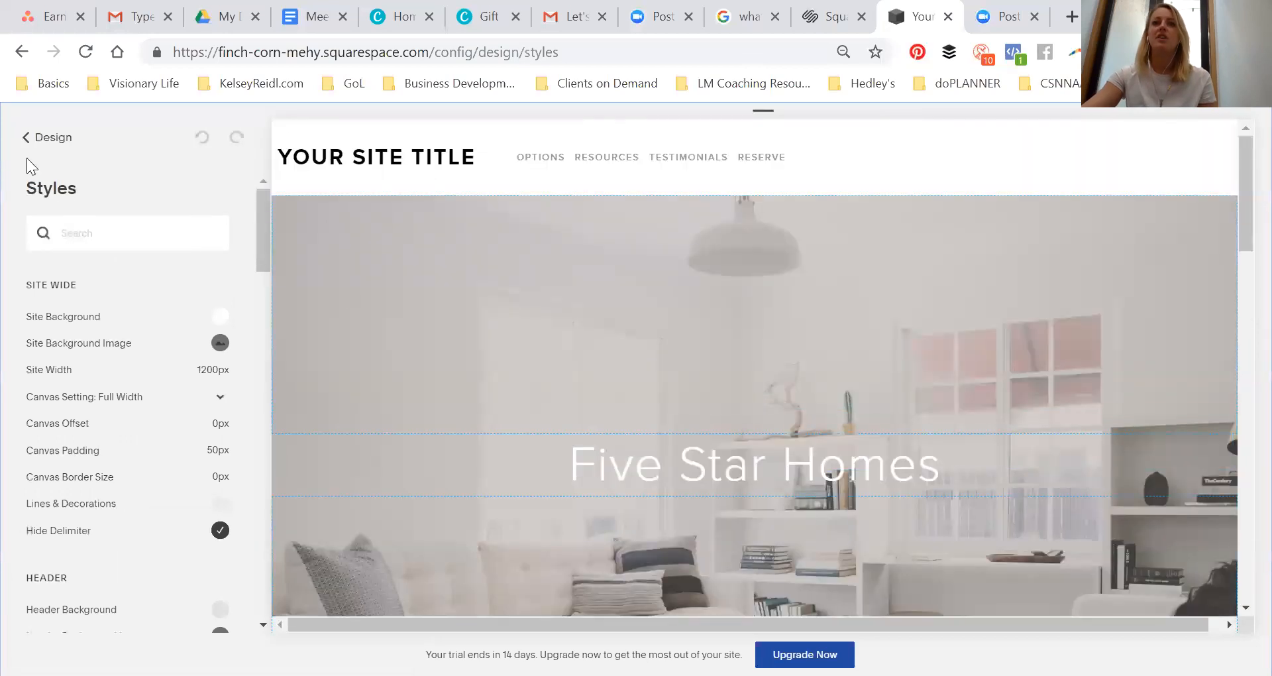
{"action": "scroll", "coordinate": [804, 250], "scroll_direction": "down", "scroll_amount": 4}
{"action": "scroll", "coordinate": [832, 414], "scroll_direction": "up", "scroll_amount": 4}
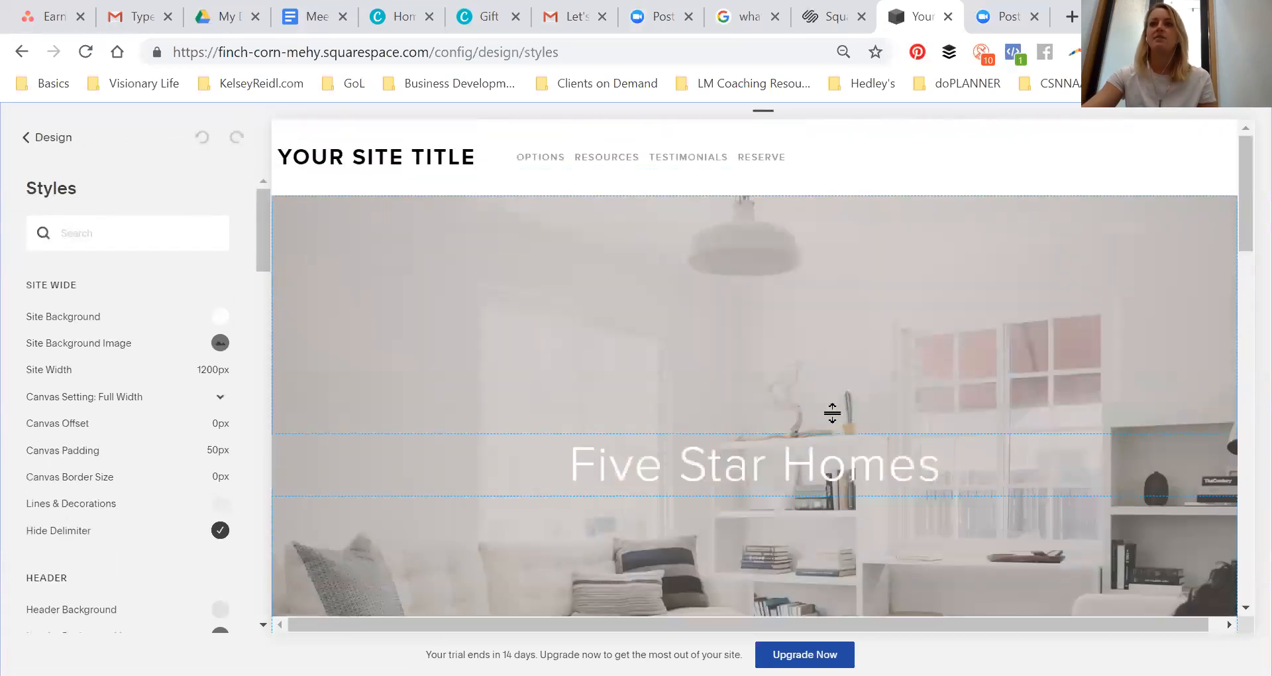
{"action": "scroll", "coordinate": [722, 456], "scroll_direction": "down", "scroll_amount": 3}
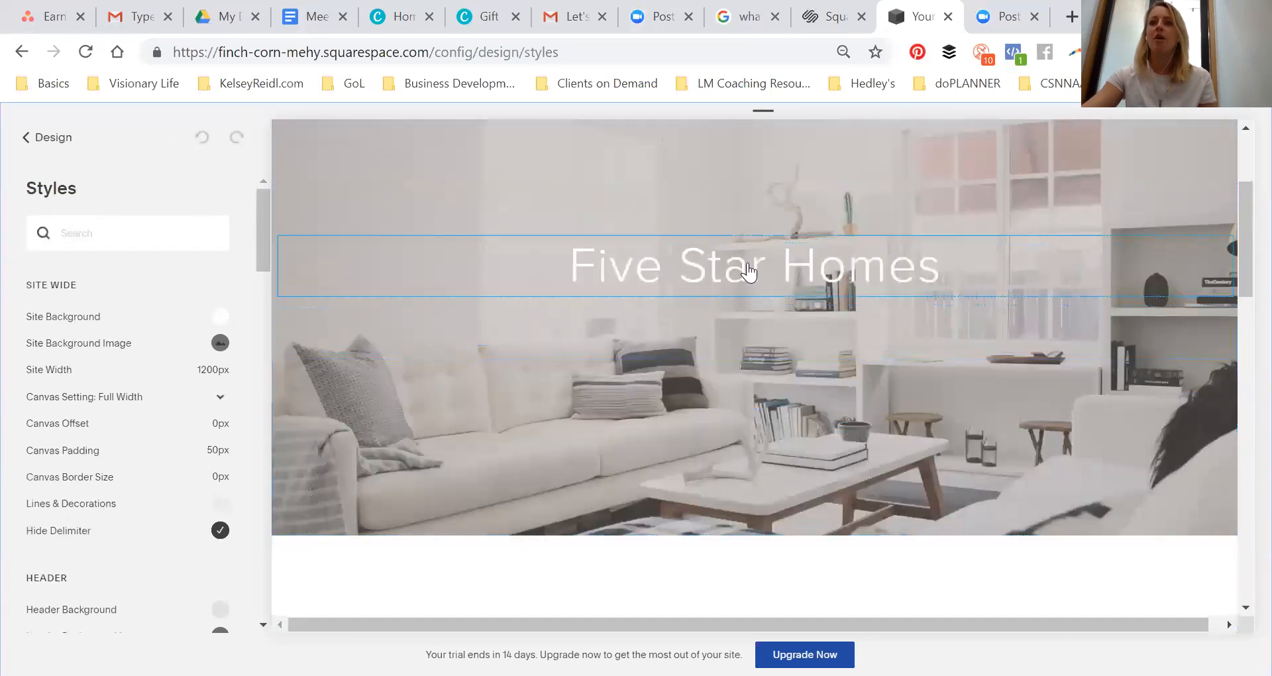
Open the page title's style settings and change its font to Oswald
{"action": "left_click", "coordinate": [697, 277]}
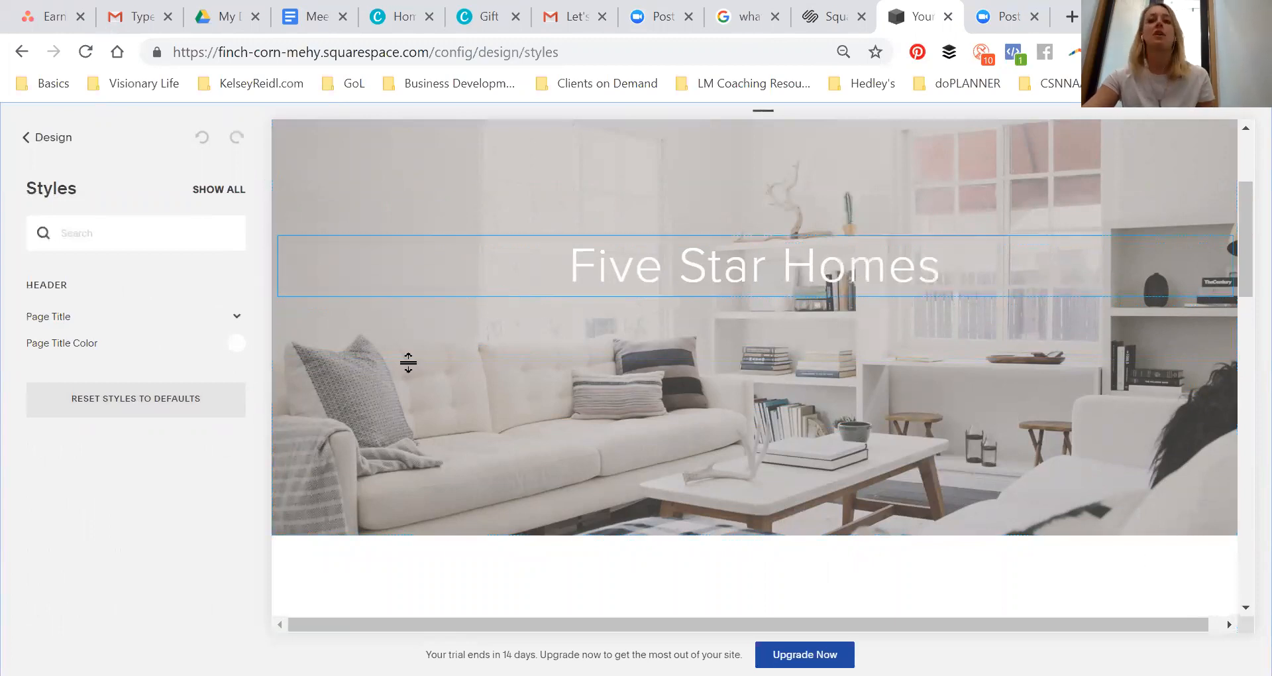
{"action": "left_click", "coordinate": [66, 318]}
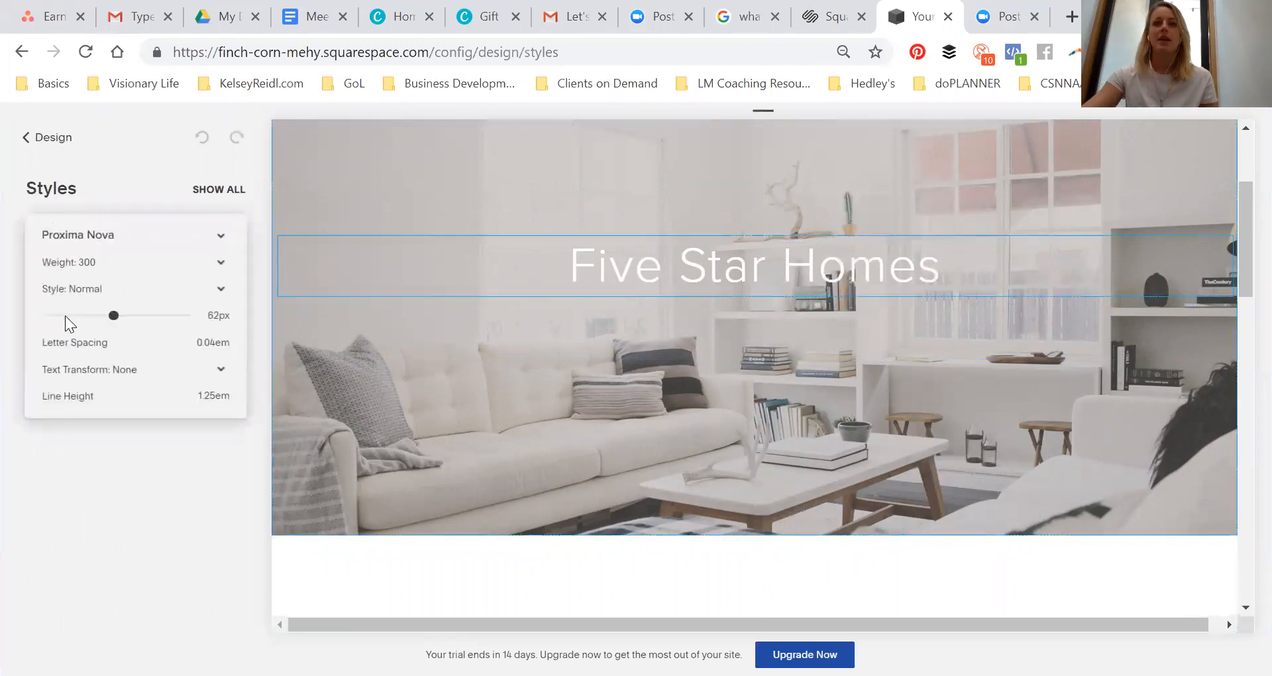
{"action": "left_click", "coordinate": [76, 236]}
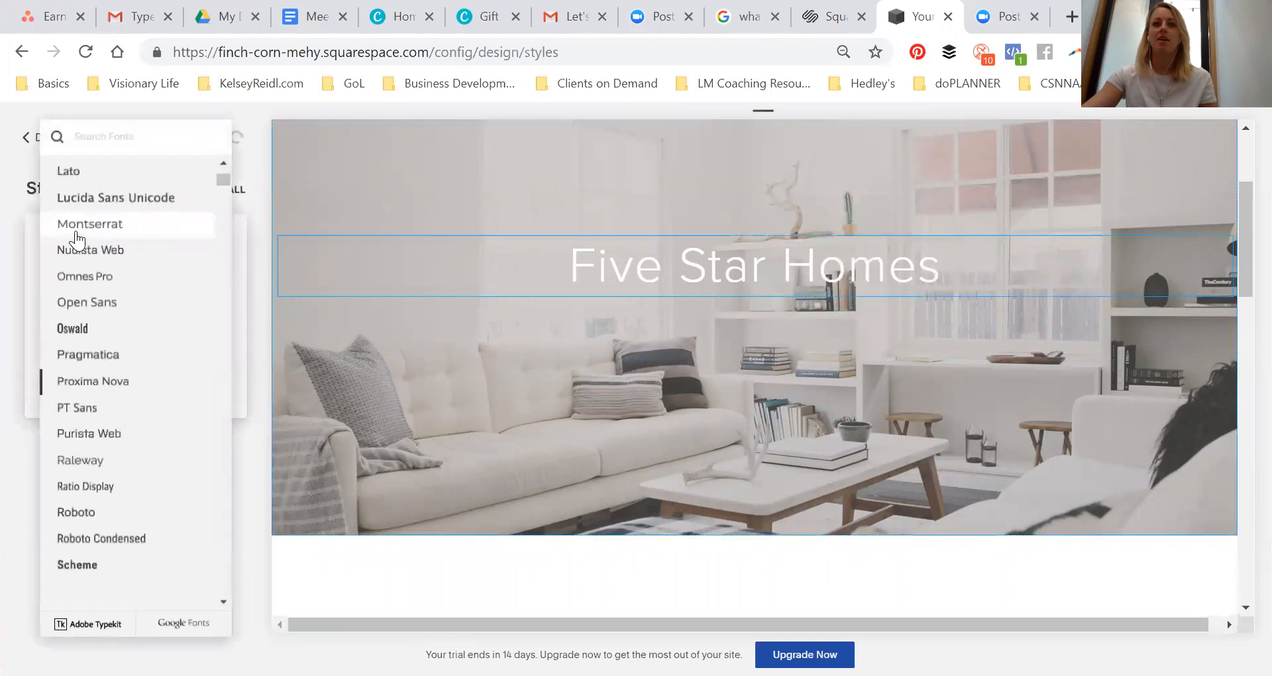
{"action": "left_click", "coordinate": [74, 330]}
{"action": "left_click", "coordinate": [248, 257]}
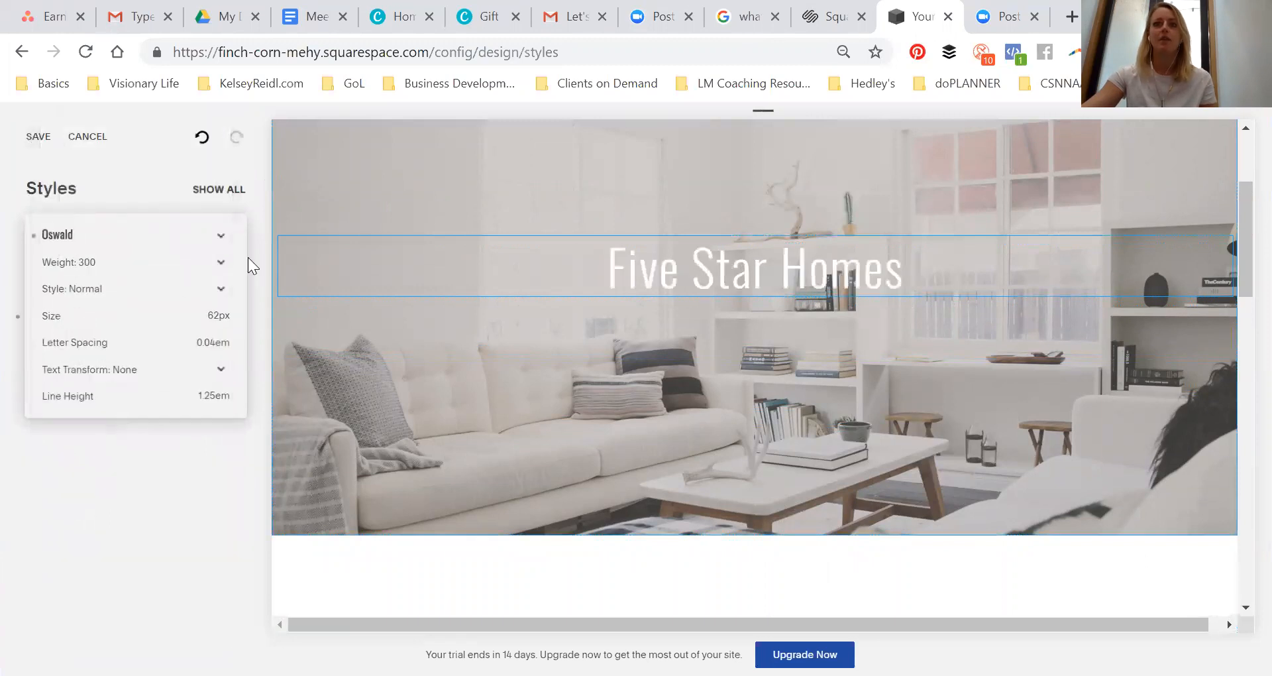
Set the page title's weight to 700, size to 74px and letter spacing to 0em
{"action": "left_click", "coordinate": [113, 264]}
{"action": "left_click", "coordinate": [96, 349]}
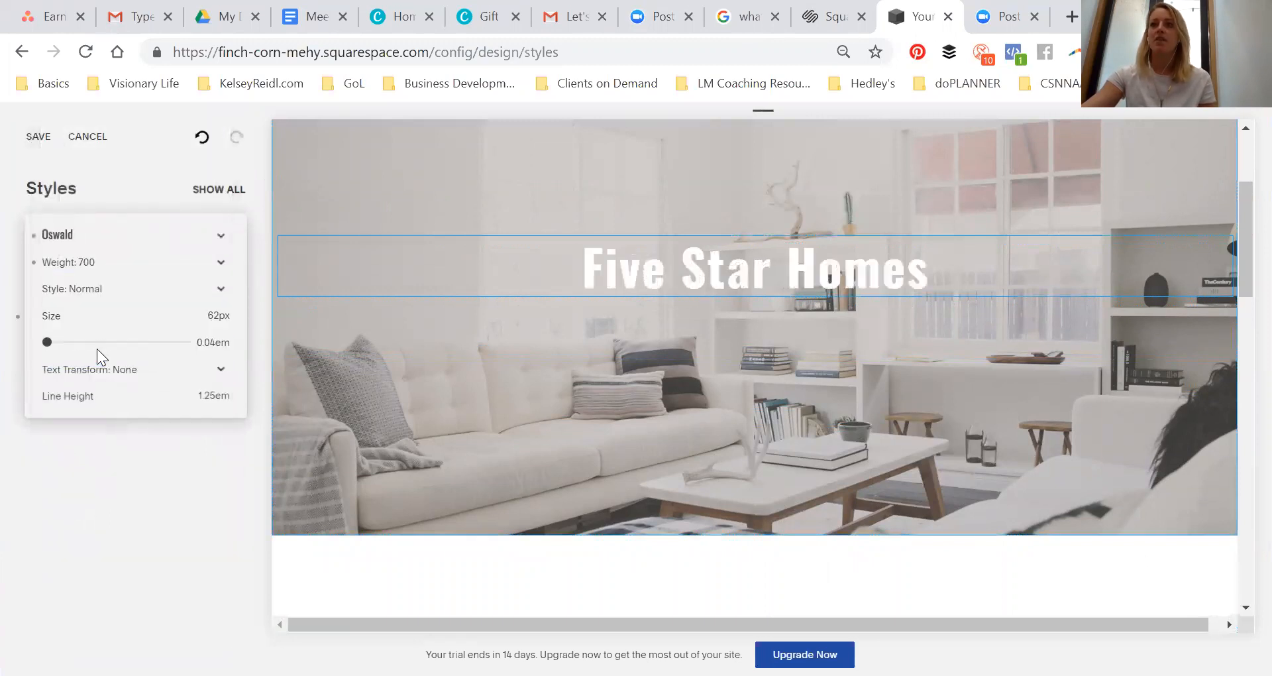
{"action": "left_click", "coordinate": [116, 293]}
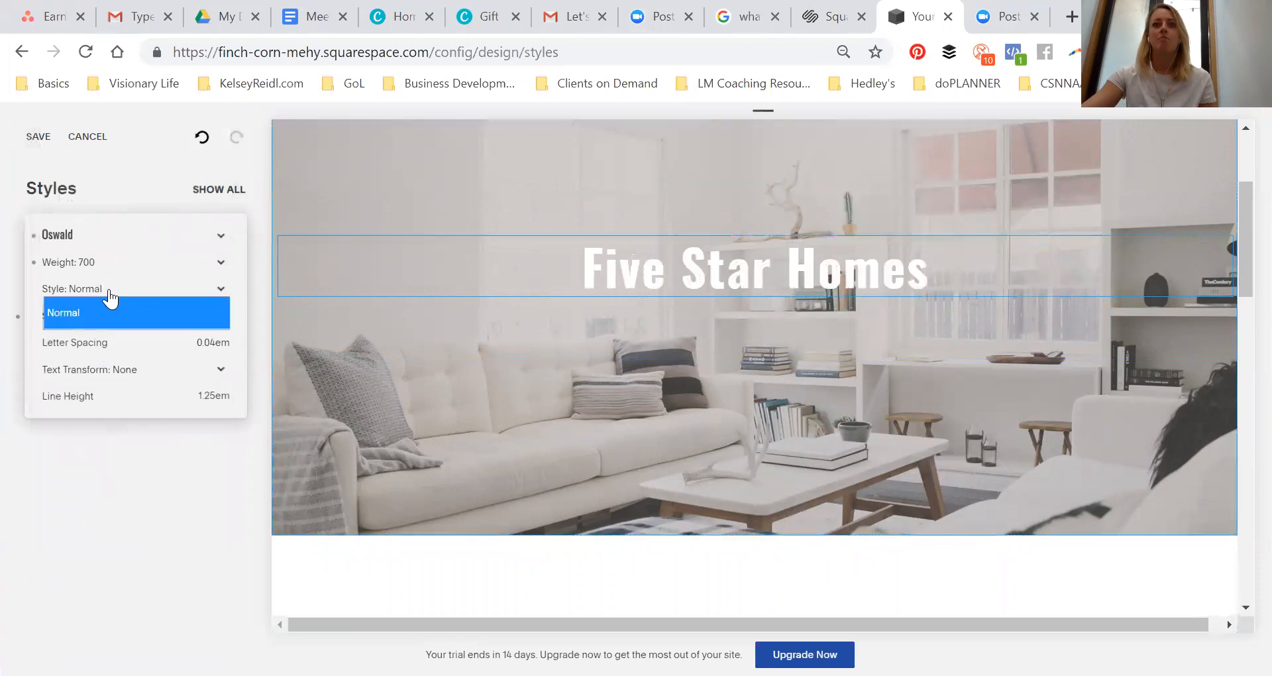
{"action": "left_click", "coordinate": [110, 299]}
{"action": "mouse_move", "coordinate": [111, 316]}
{"action": "left_mouse_down"}
{"action": "mouse_move", "coordinate": [148, 306]}
{"action": "mouse_move", "coordinate": [128, 316]}
{"action": "left_mouse_up"}
{"action": "left_click_drag", "start_coordinate": [47, 341], "coordinate": [14, 342]}
Set the page title's text transform to Uppercase and adjust its line height
{"action": "left_click", "coordinate": [101, 368]}
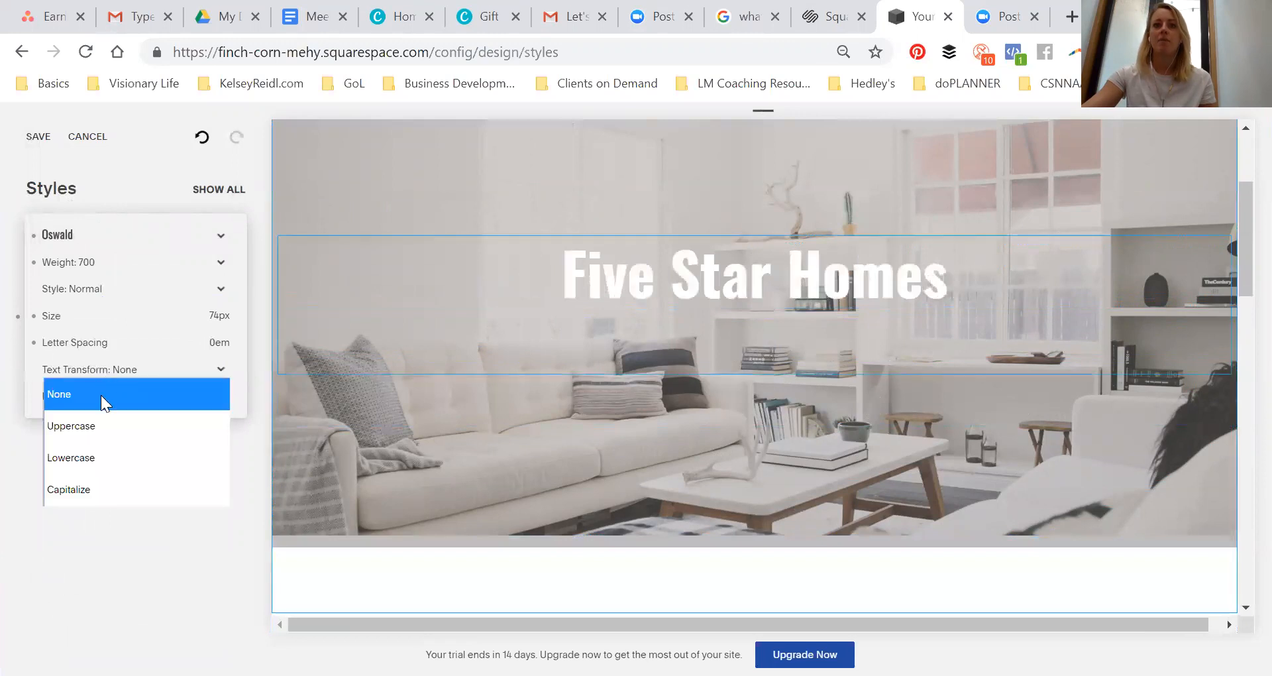
{"action": "left_click", "coordinate": [85, 431]}
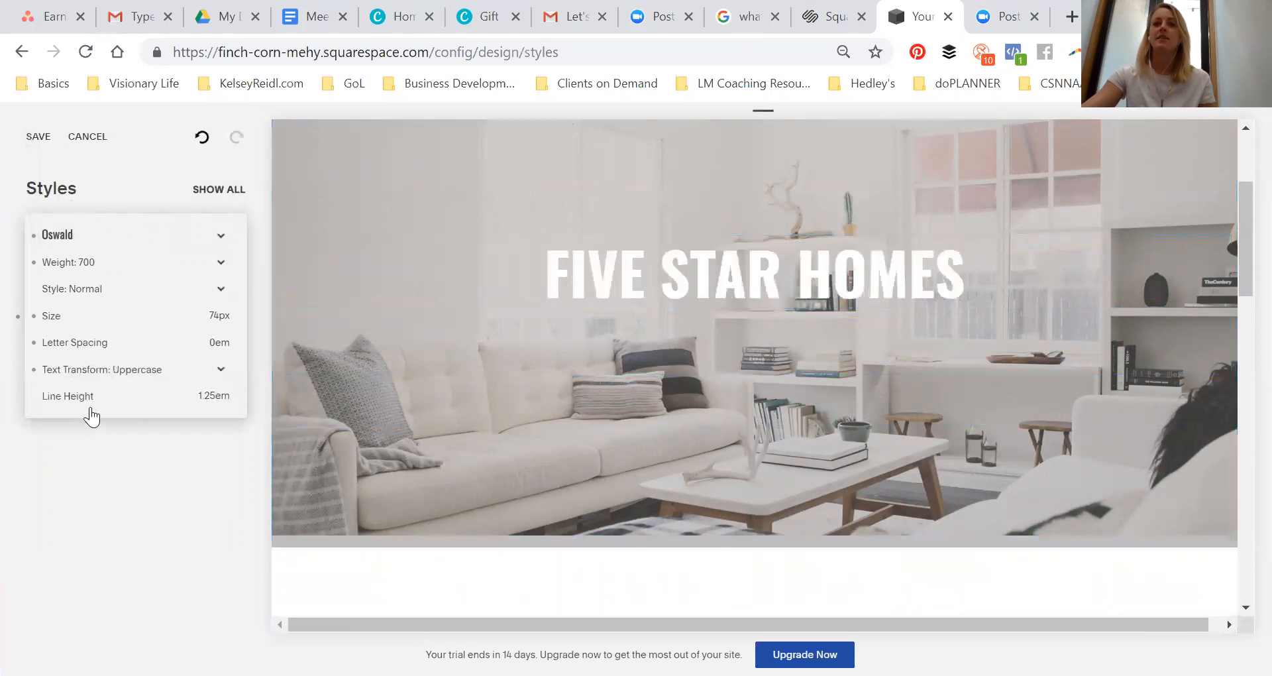
{"action": "mouse_move", "coordinate": [75, 395]}
{"action": "left_mouse_down"}
{"action": "mouse_move", "coordinate": [97, 388]}
{"action": "mouse_move", "coordinate": [38, 399]}
{"action": "mouse_move", "coordinate": [51, 398]}
{"action": "left_mouse_up"}
{"action": "left_click", "coordinate": [58, 451]}
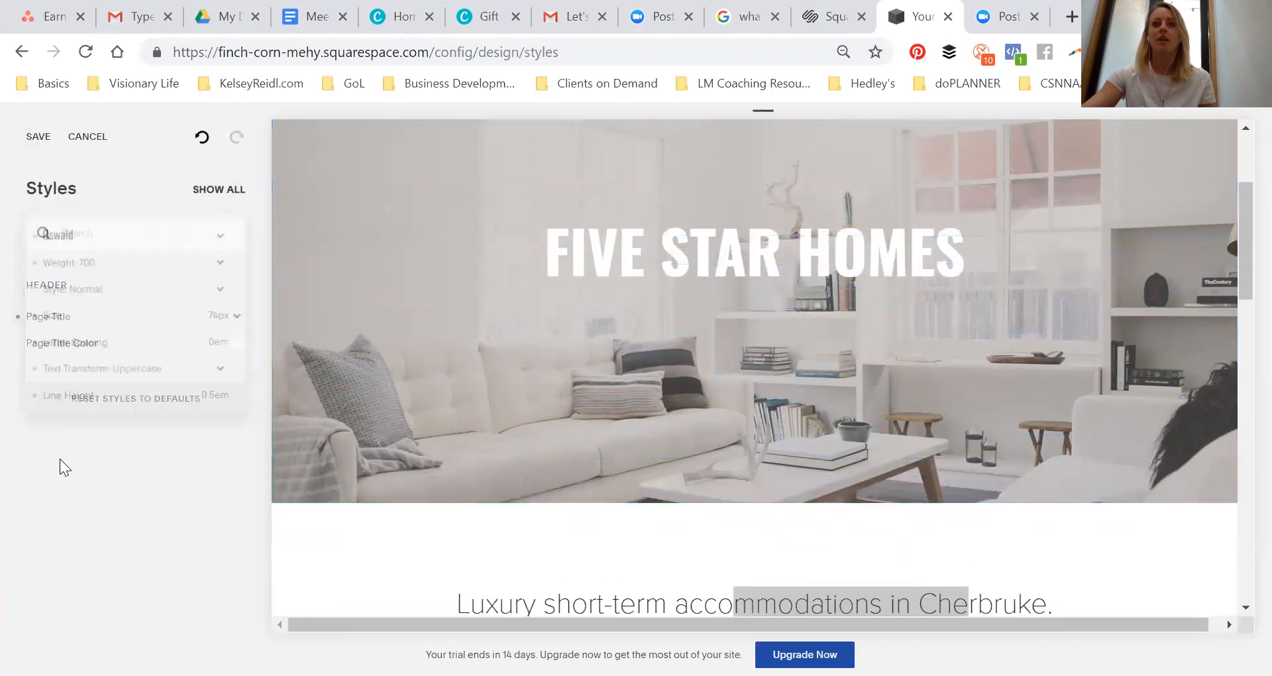
Set the page title color to a light pink, hsl(0, 100%, 93%)
{"action": "left_click", "coordinate": [100, 352]}
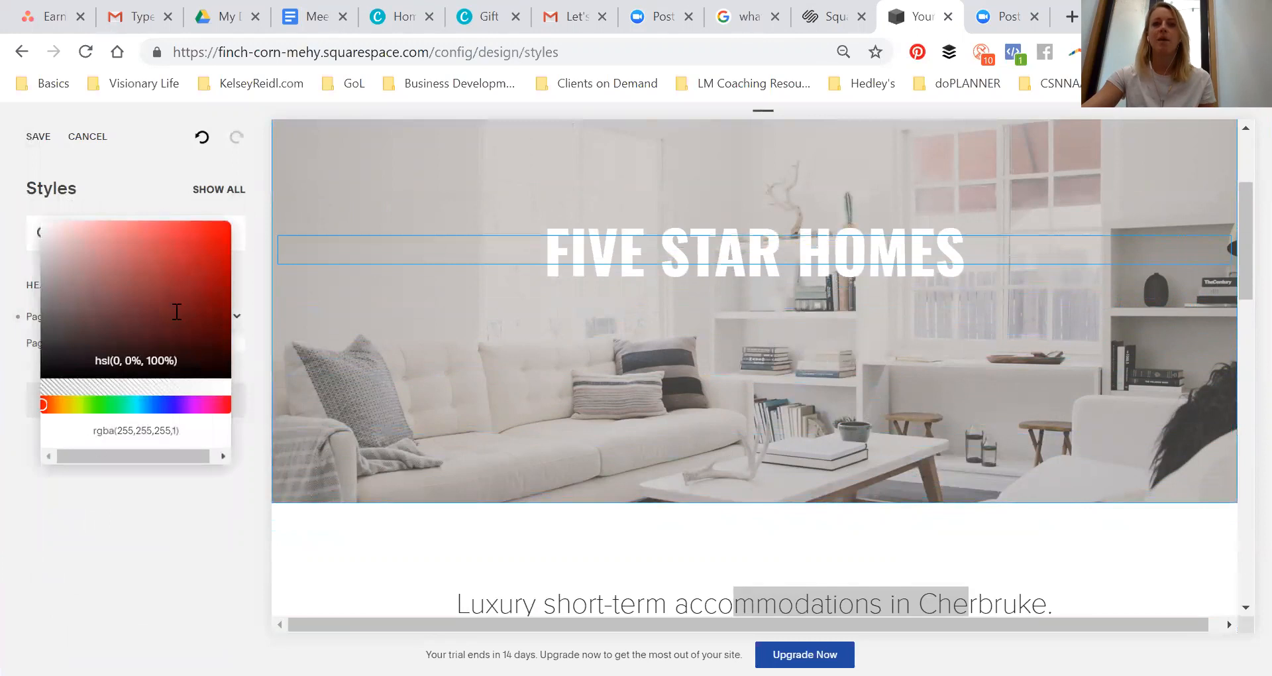
{"action": "left_click_drag", "start_coordinate": [122, 304], "coordinate": [70, 223]}
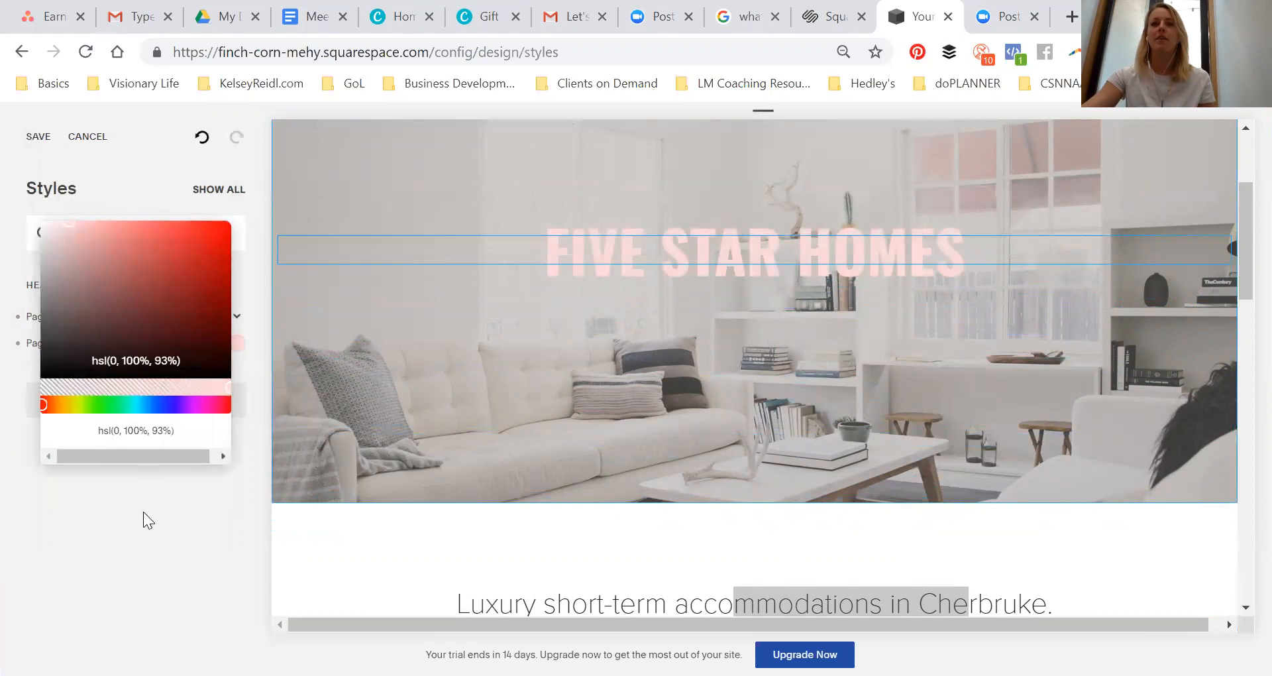
{"action": "left_click", "coordinate": [148, 536]}
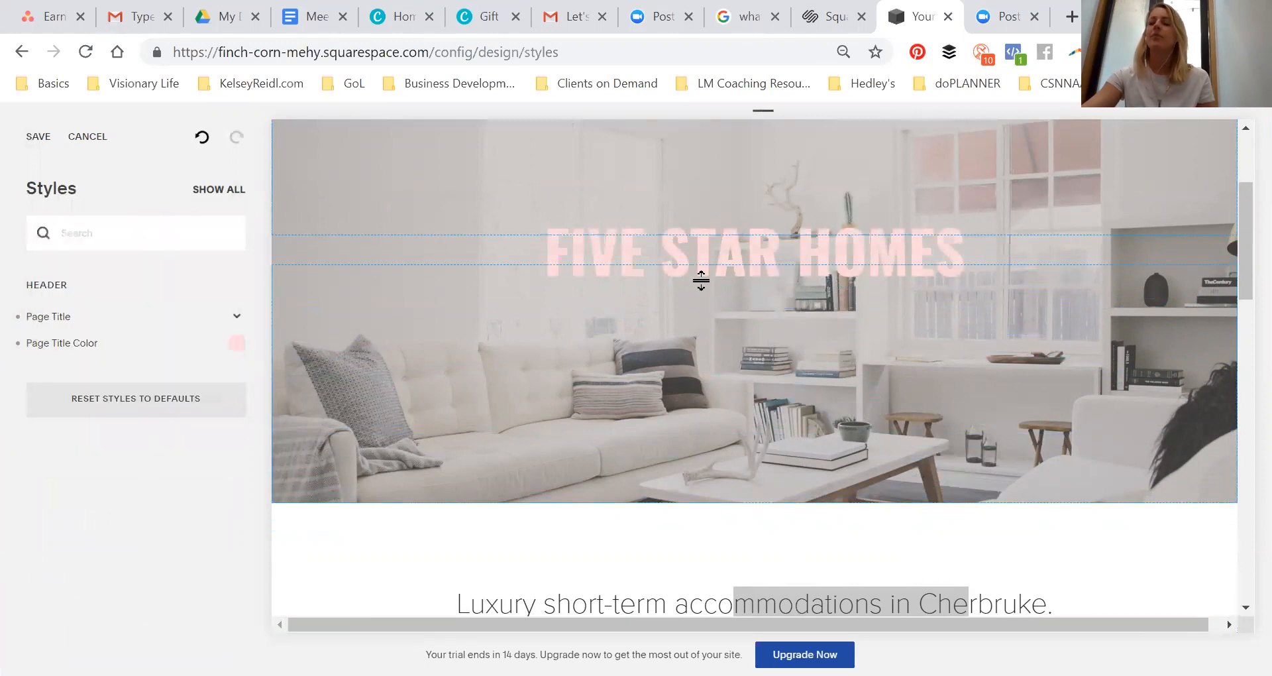
Select a More Info button on the Home page and set the small button color to pink
{"action": "scroll", "coordinate": [745, 284], "scroll_direction": "up", "scroll_amount": 3}
{"action": "scroll", "coordinate": [733, 364], "scroll_direction": "down", "scroll_amount": 3}
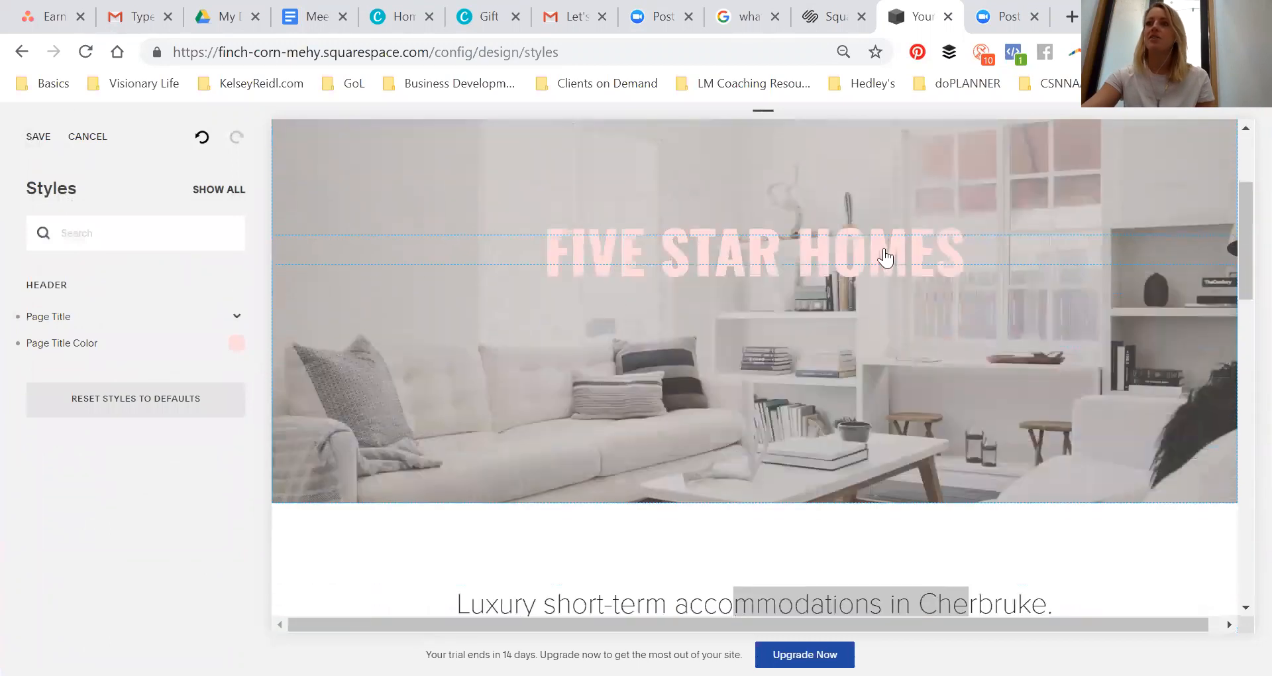
{"action": "scroll", "coordinate": [792, 305], "scroll_direction": "down", "scroll_amount": 10}
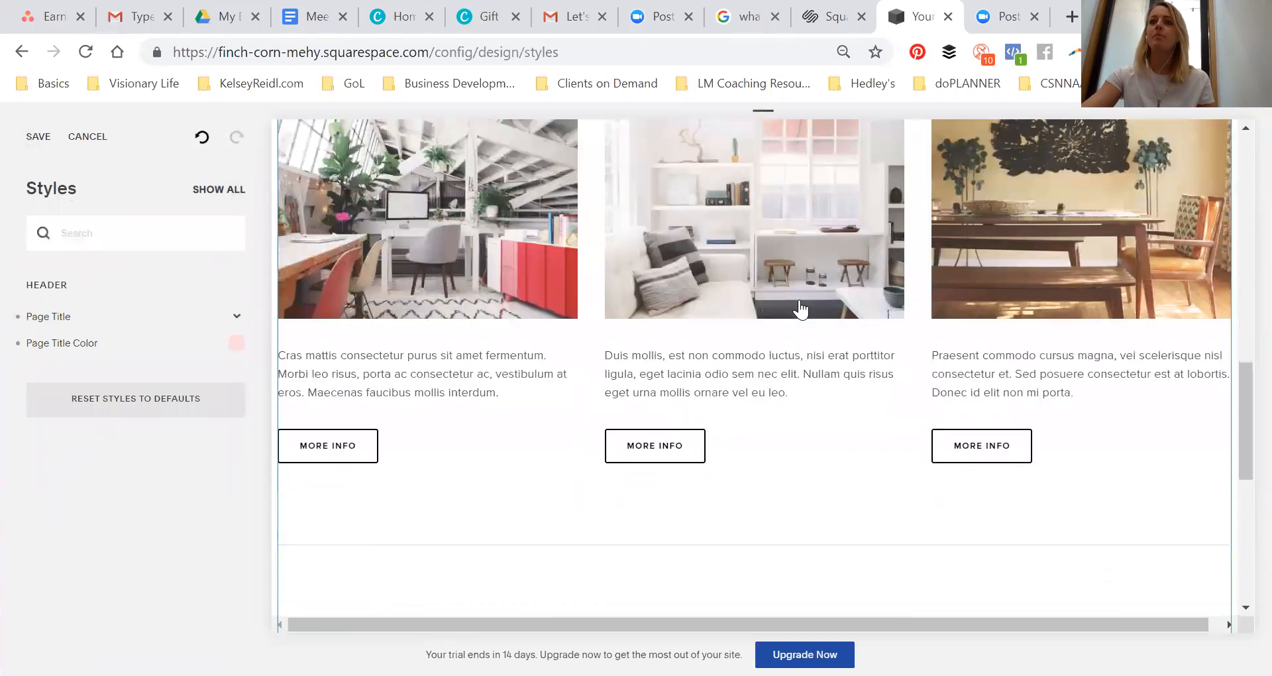
{"action": "scroll", "coordinate": [800, 309], "scroll_direction": "up", "scroll_amount": 10}
{"action": "scroll", "coordinate": [809, 276], "scroll_direction": "down", "scroll_amount": 8}
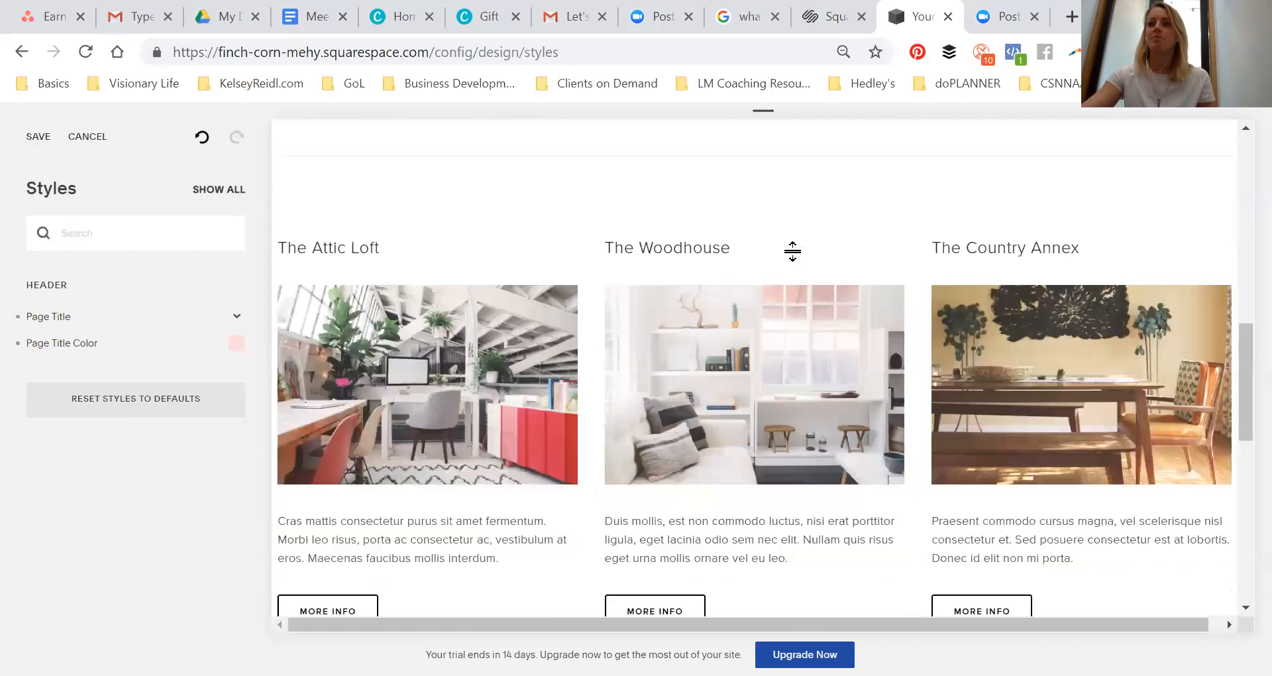
{"action": "scroll", "coordinate": [793, 250], "scroll_direction": "down", "scroll_amount": 3}
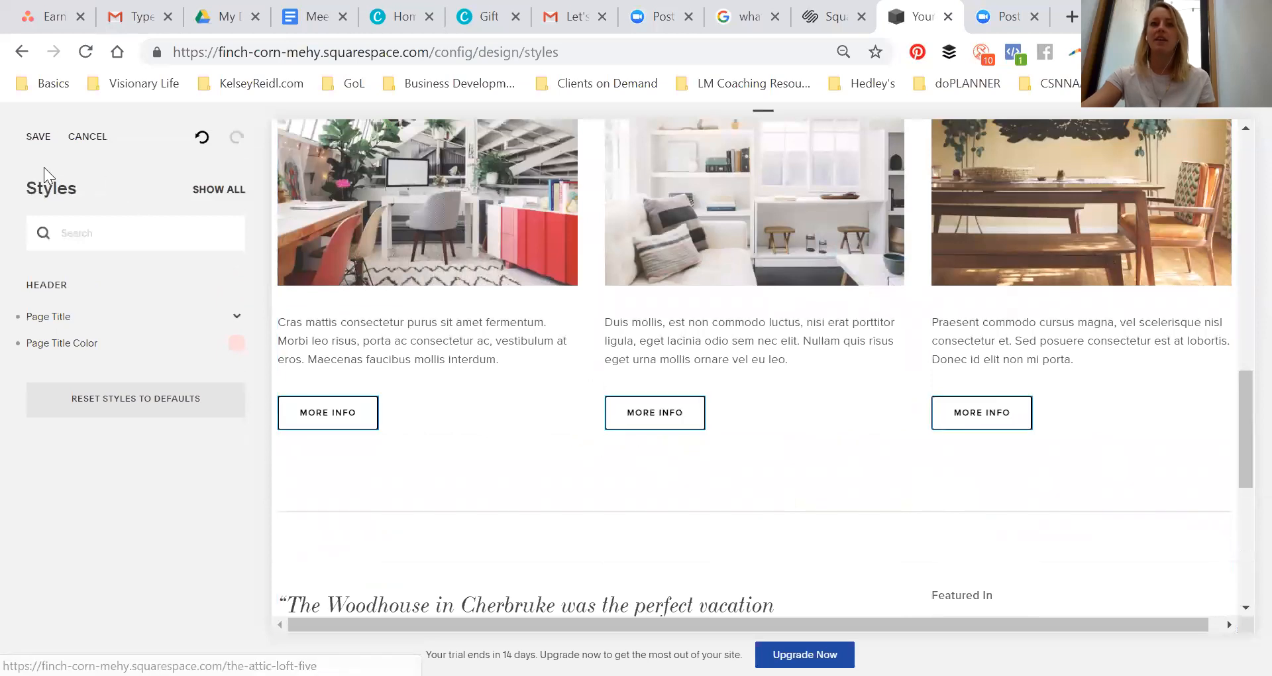
{"action": "left_click", "coordinate": [649, 422]}
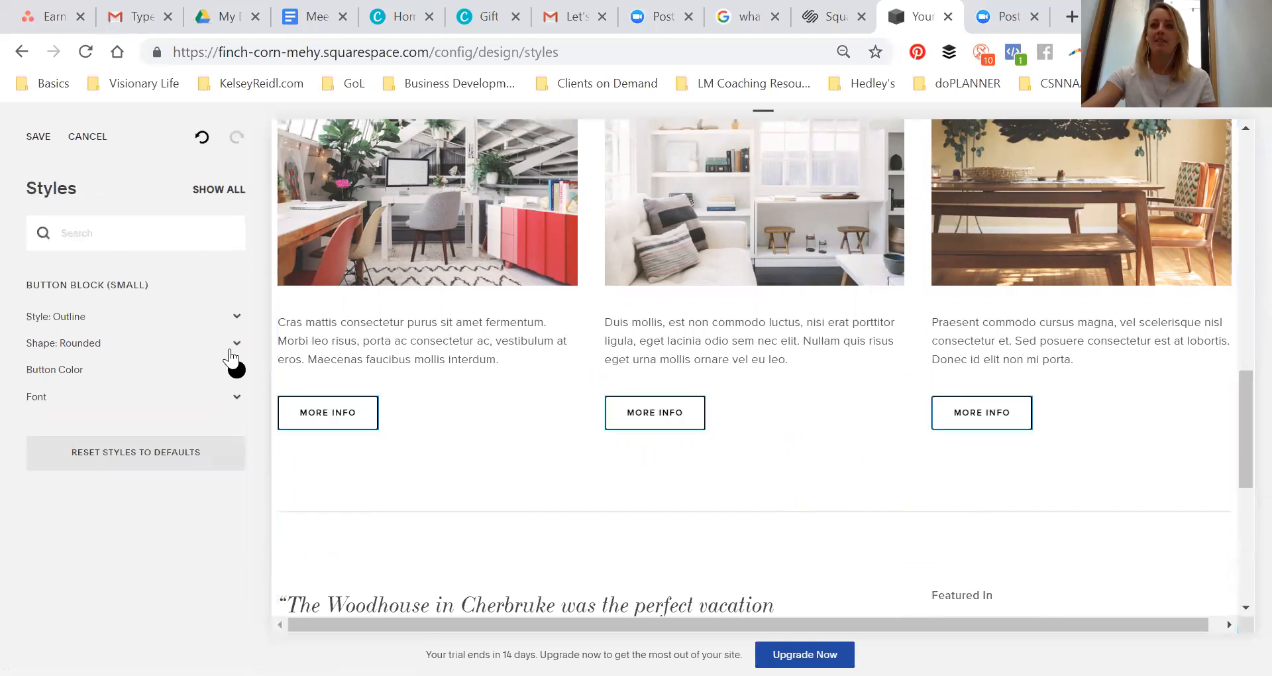
{"action": "left_click", "coordinate": [237, 370]}
{"action": "left_click", "coordinate": [83, 287]}
{"action": "left_click_drag", "start_coordinate": [82, 281], "coordinate": [84, 257]}
{"action": "left_click", "coordinate": [141, 537]}
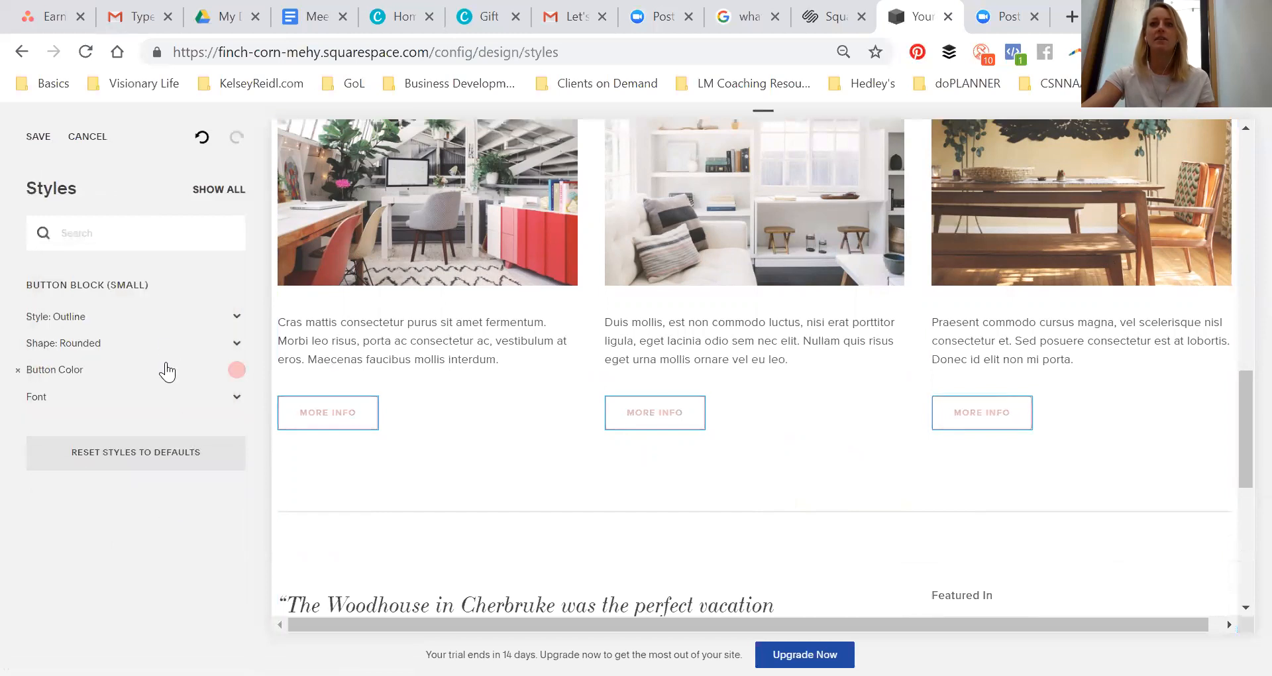
Set the small button style to Raised
{"action": "left_click", "coordinate": [123, 329]}
{"action": "left_click", "coordinate": [106, 339]}
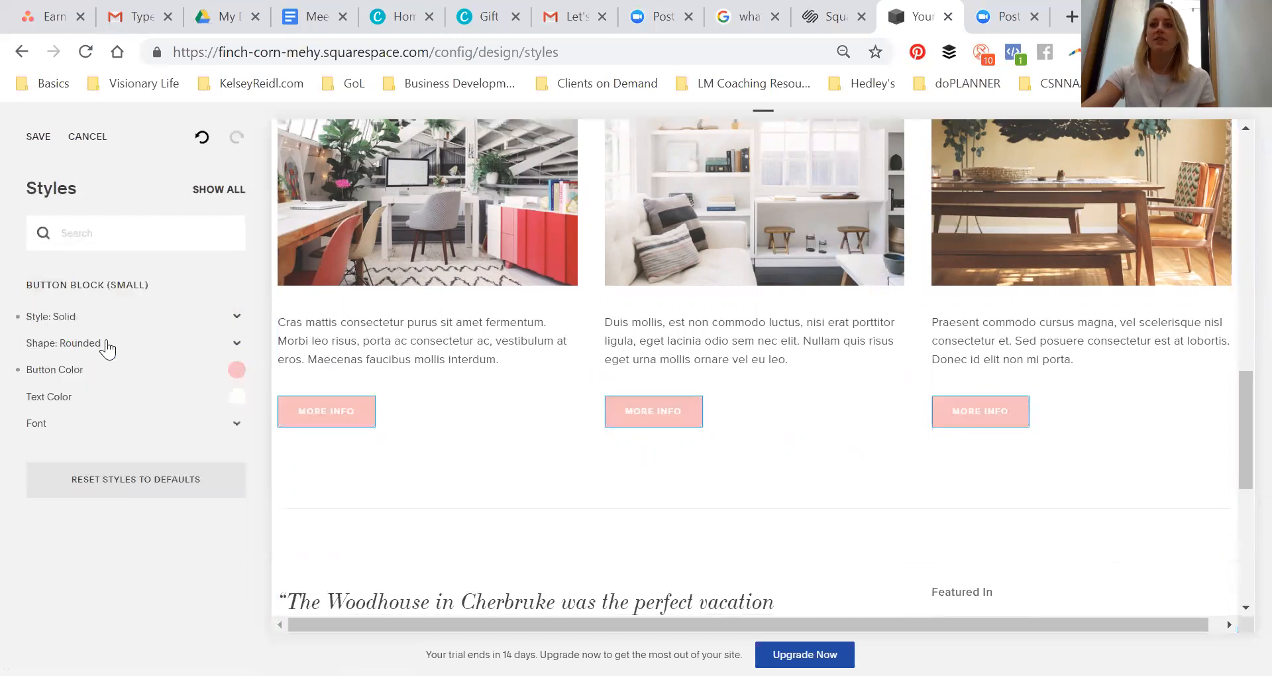
{"action": "left_click", "coordinate": [93, 317]}
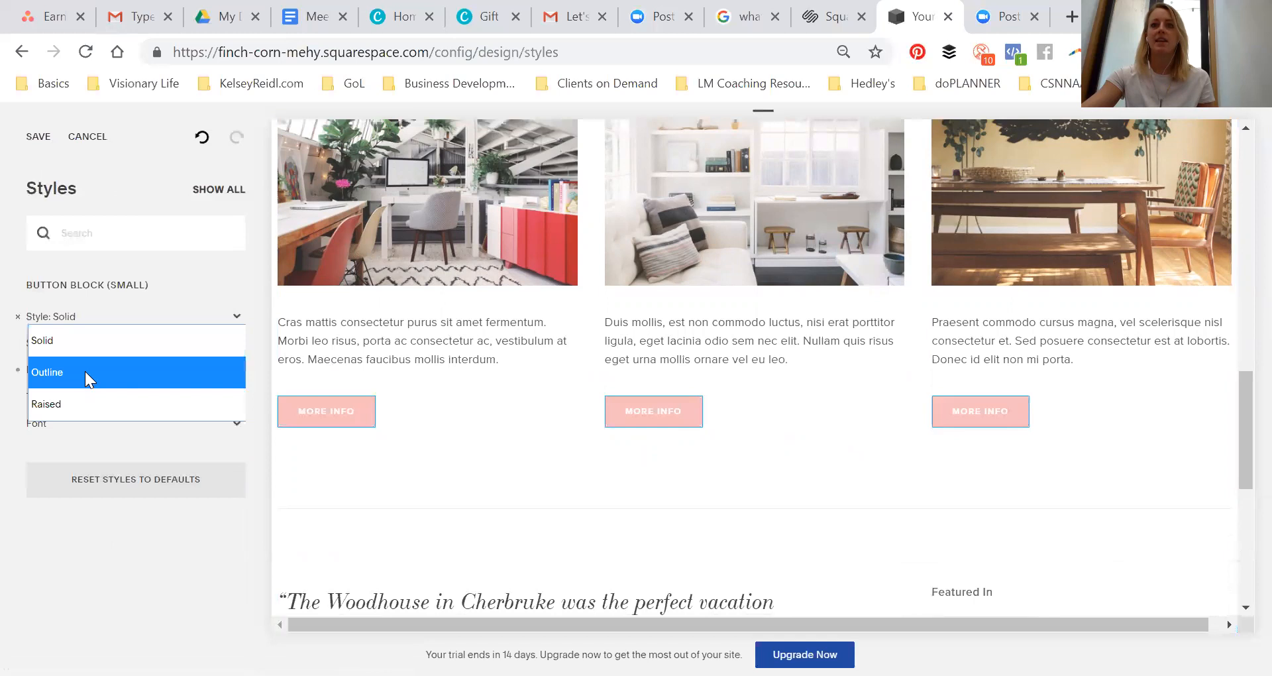
{"action": "left_click", "coordinate": [85, 371]}
{"action": "left_click", "coordinate": [87, 323]}
{"action": "left_click", "coordinate": [75, 405]}
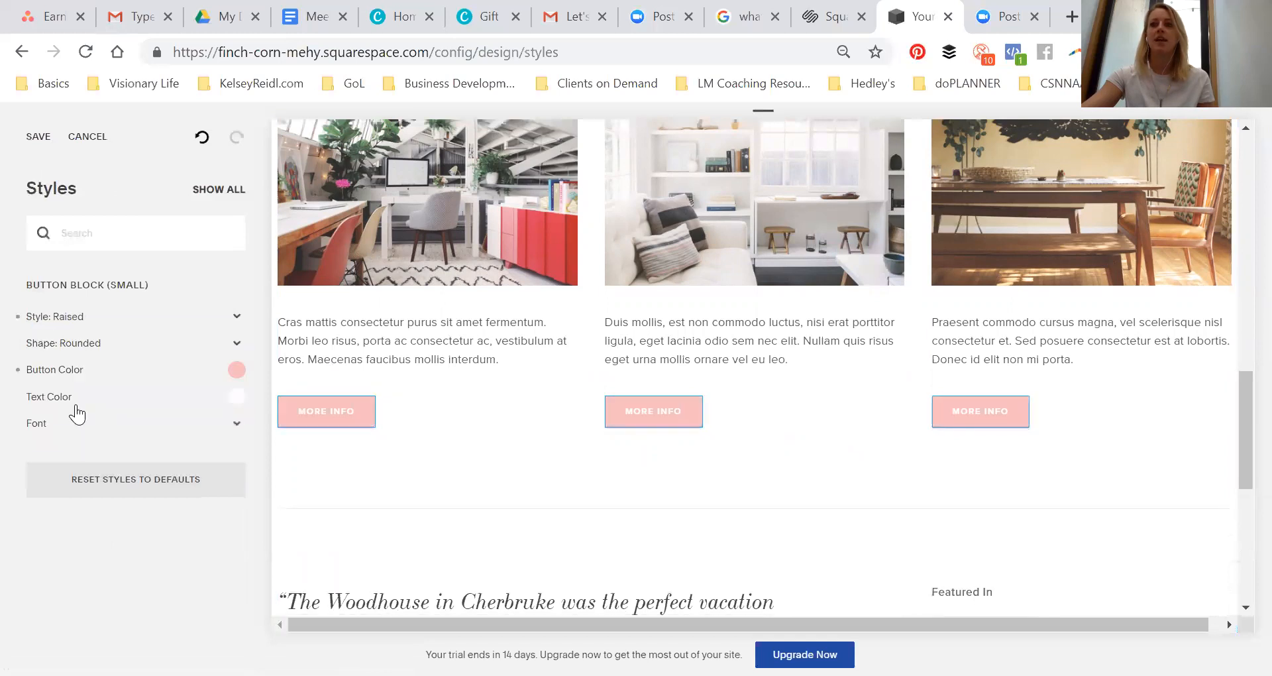
Try the Square and Pill button shapes before keeping the shape Rounded
{"action": "left_click", "coordinate": [83, 354]}
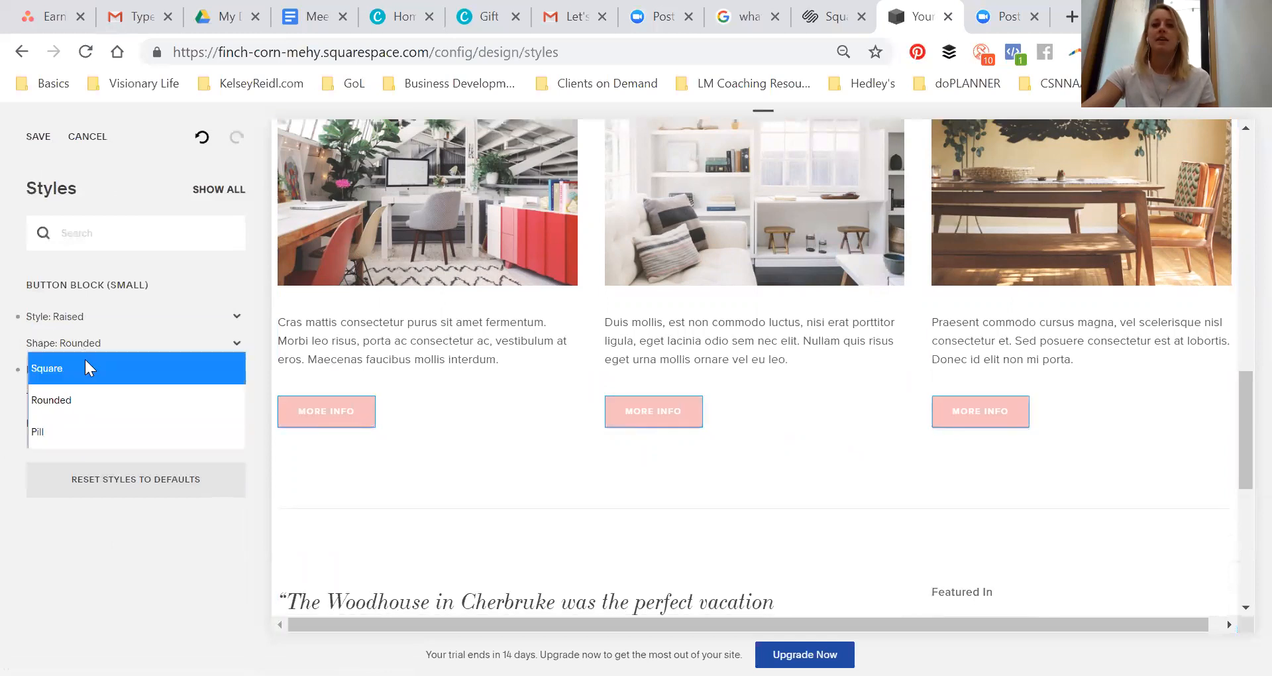
{"action": "left_click", "coordinate": [84, 373]}
{"action": "left_click", "coordinate": [85, 344]}
{"action": "left_click", "coordinate": [74, 430]}
{"action": "left_click", "coordinate": [70, 346]}
{"action": "left_click", "coordinate": [73, 391]}
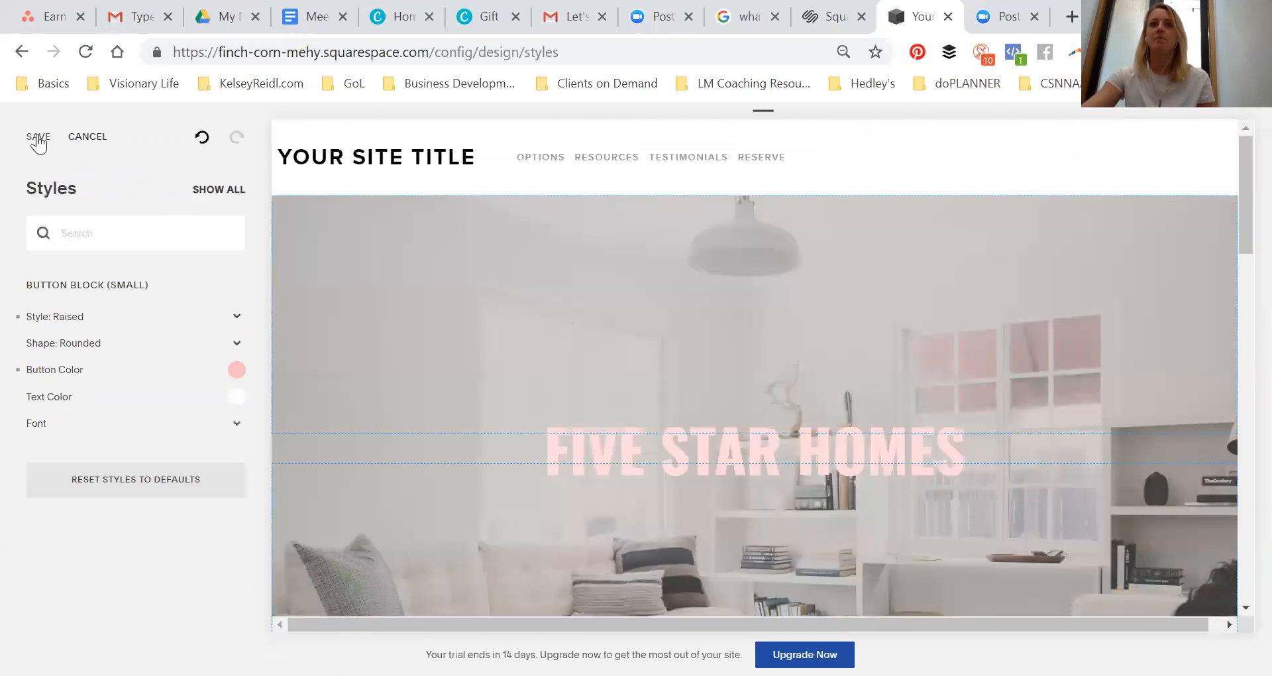
Save the style changes and return to the main site menu
{"action": "left_click", "coordinate": [38, 137]}
{"action": "left_click", "coordinate": [46, 139]}
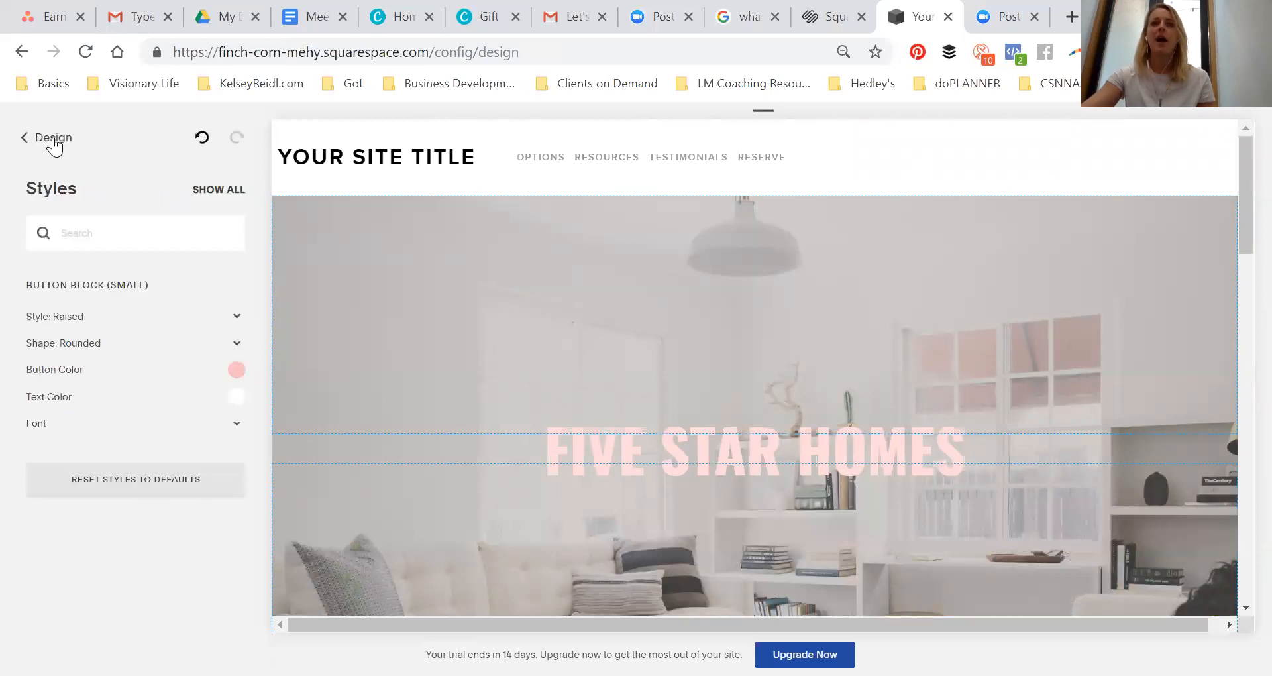
{"action": "left_click", "coordinate": [34, 139]}
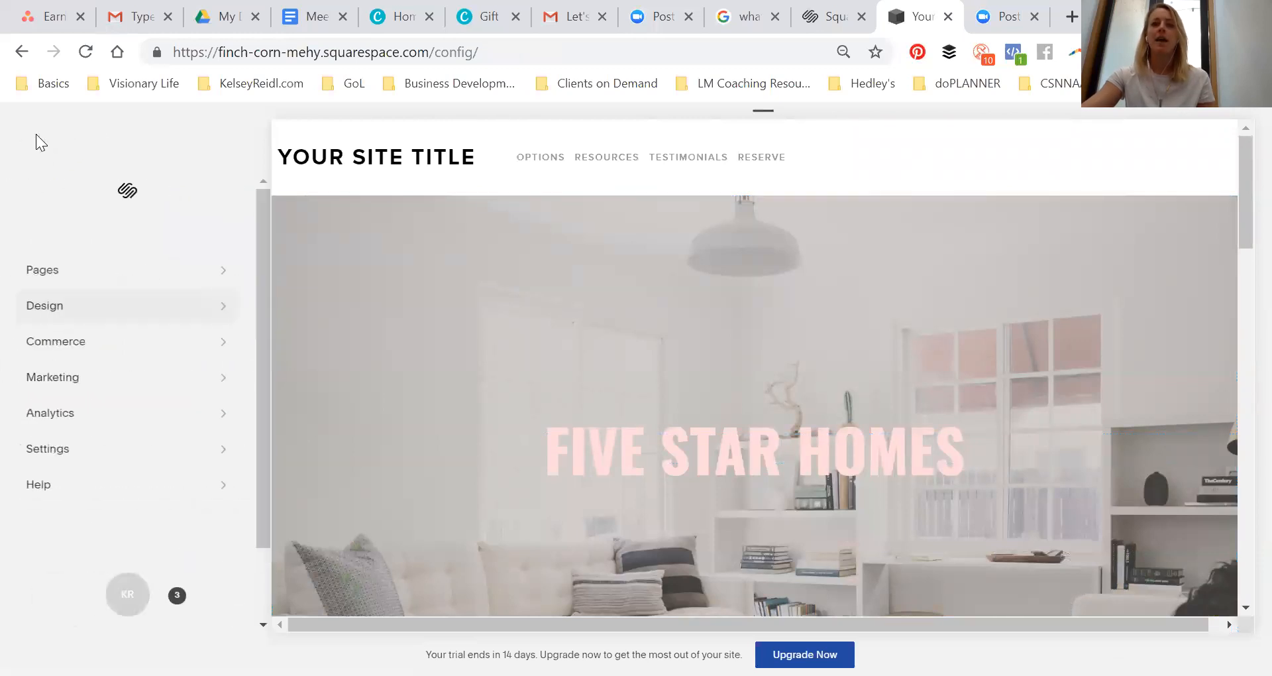
Open the content settings of the Promotional Pop-Up under Marketing
{"action": "left_click", "coordinate": [74, 359]}
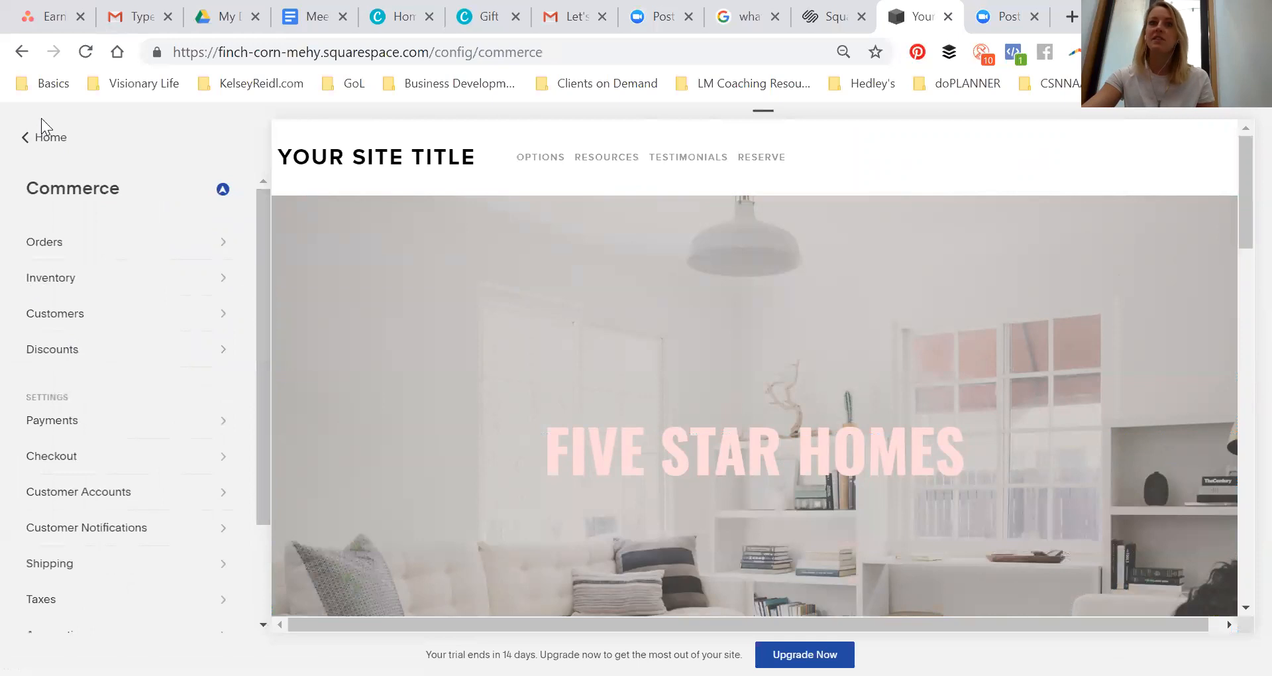
{"action": "left_click", "coordinate": [45, 136]}
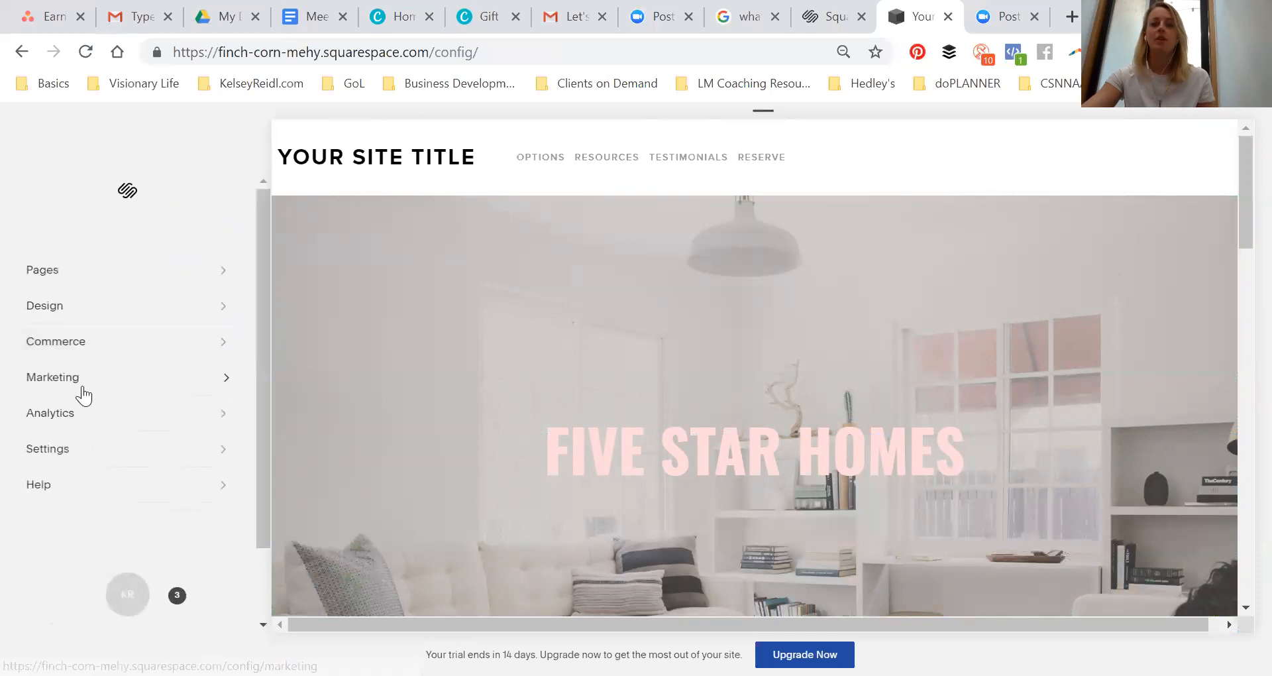
{"action": "left_click", "coordinate": [81, 395]}
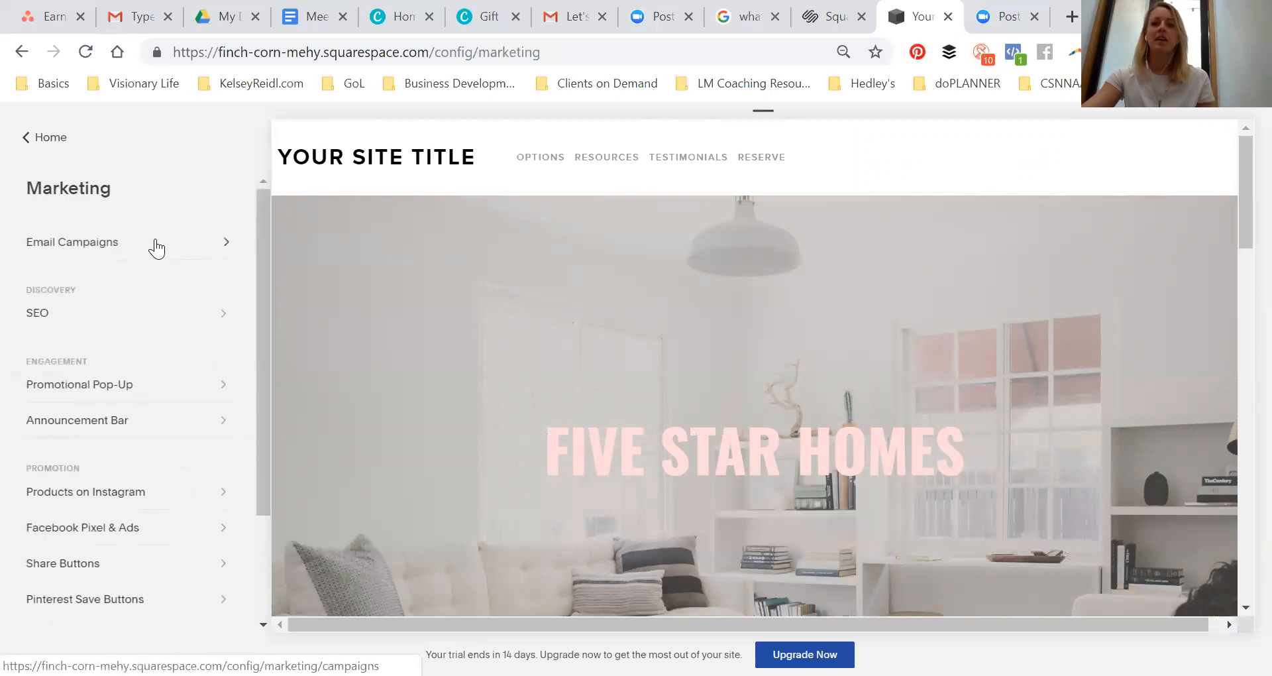
{"action": "left_click", "coordinate": [96, 386]}
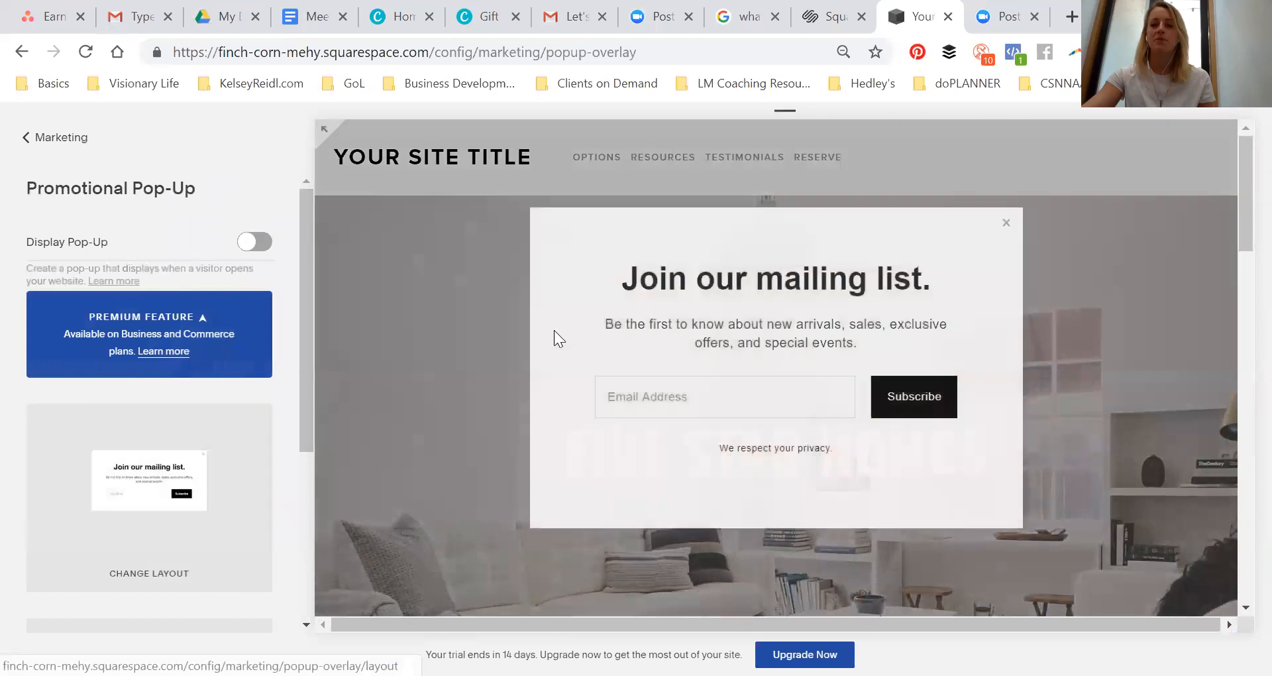
{"action": "scroll", "coordinate": [140, 363], "scroll_direction": "down", "scroll_amount": 4}
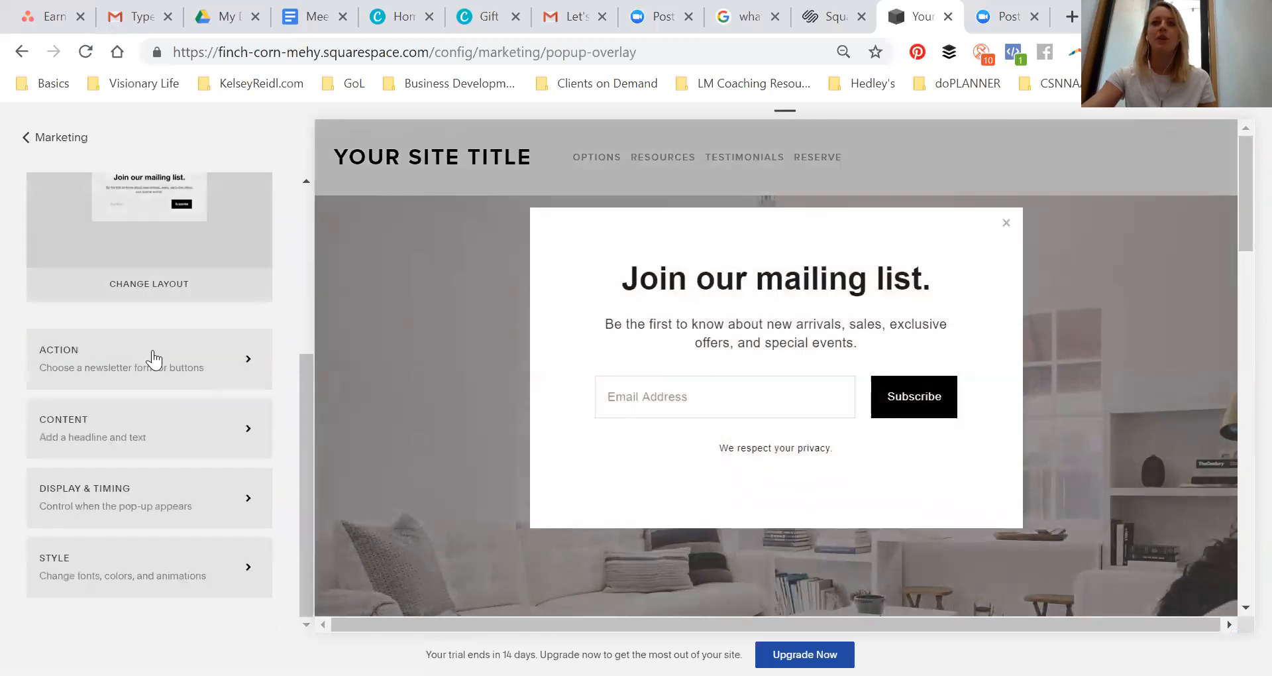
{"action": "left_click", "coordinate": [142, 430]}
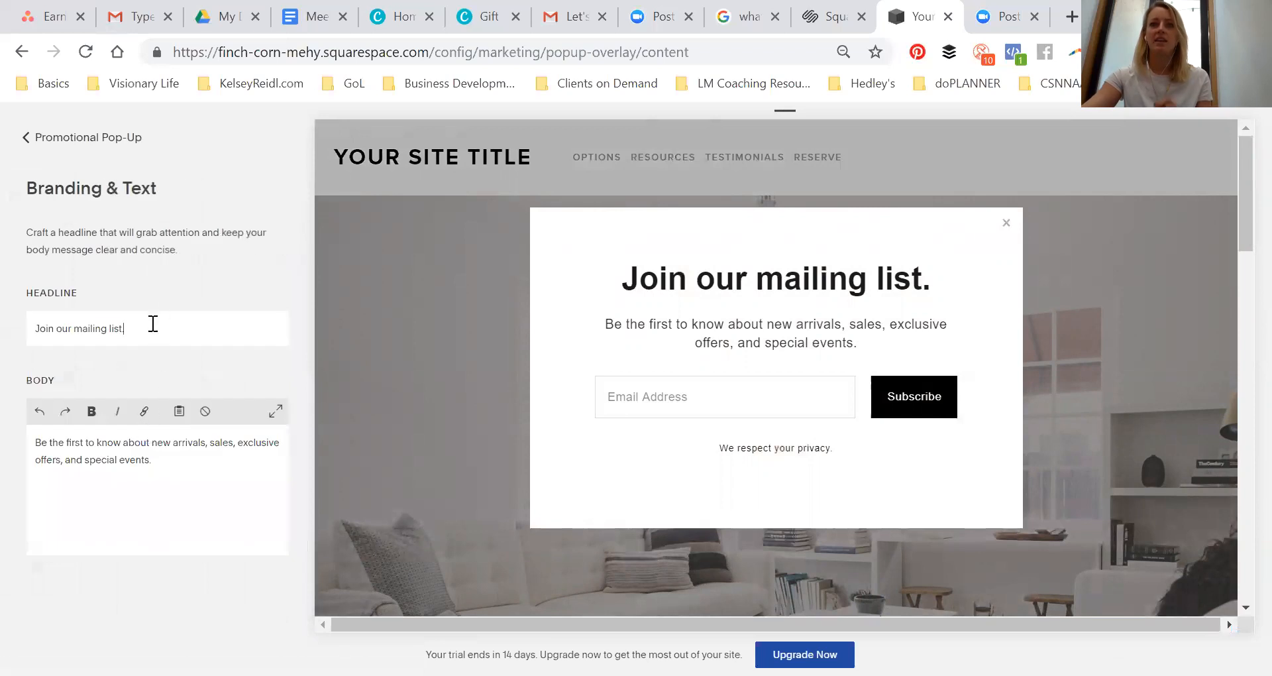
Change the pop-up headline to WE WANT TO GIVE YOU SOMETHING! and select the body text
{"action": "left_click_drag", "start_coordinate": [153, 324], "coordinate": [6, 336]}
{"action": "type", "text": "WE WANT"}
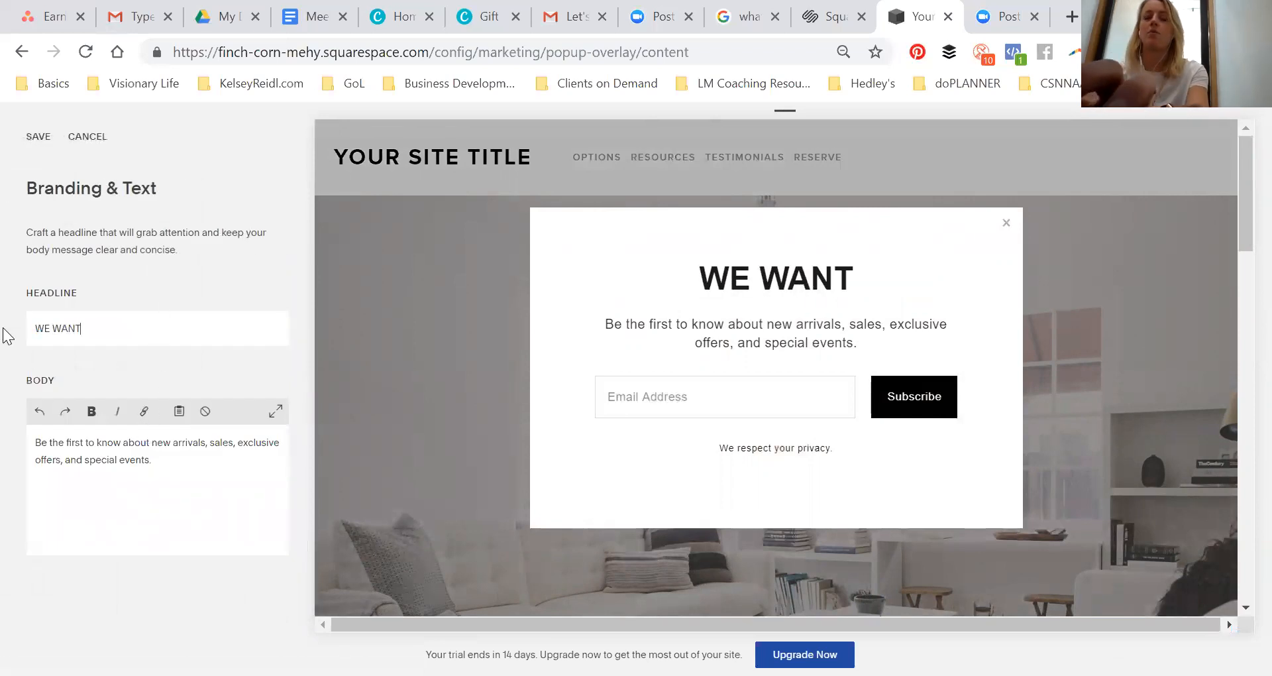
{"action": "type", "text": " TO GIVE YOU SOMETHING!"}
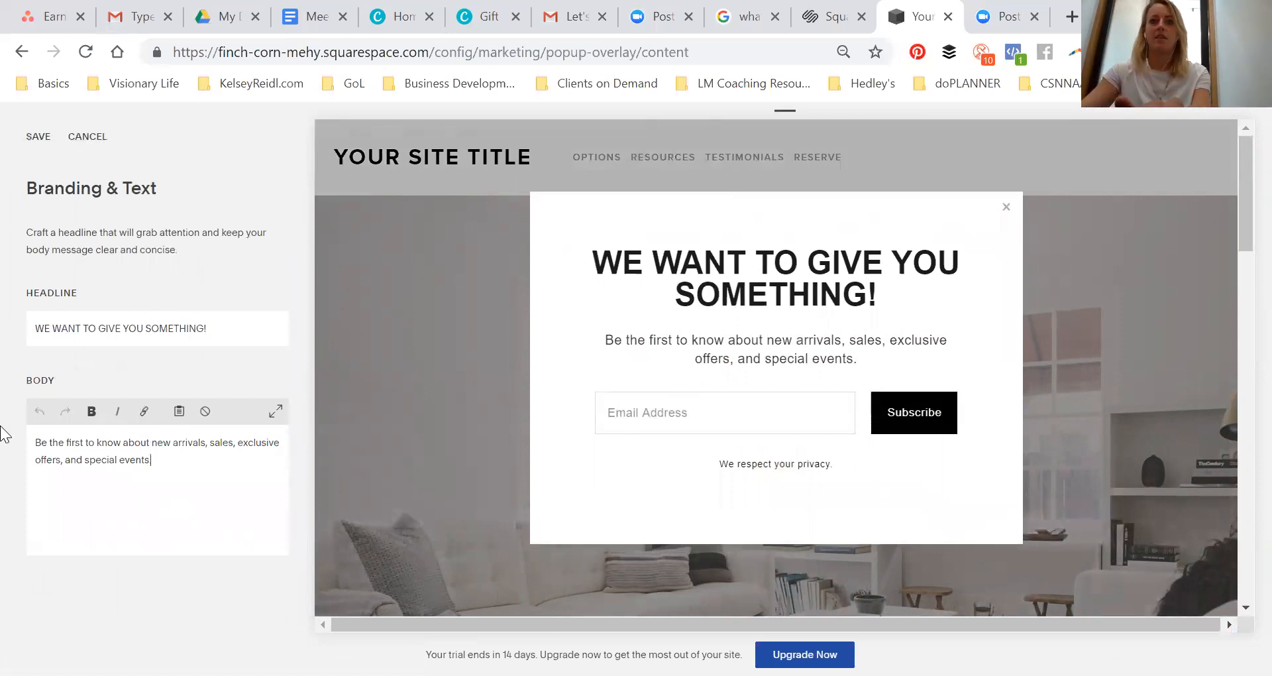
{"action": "left_click_drag", "start_coordinate": [0, 426], "coordinate": [1, 416]}
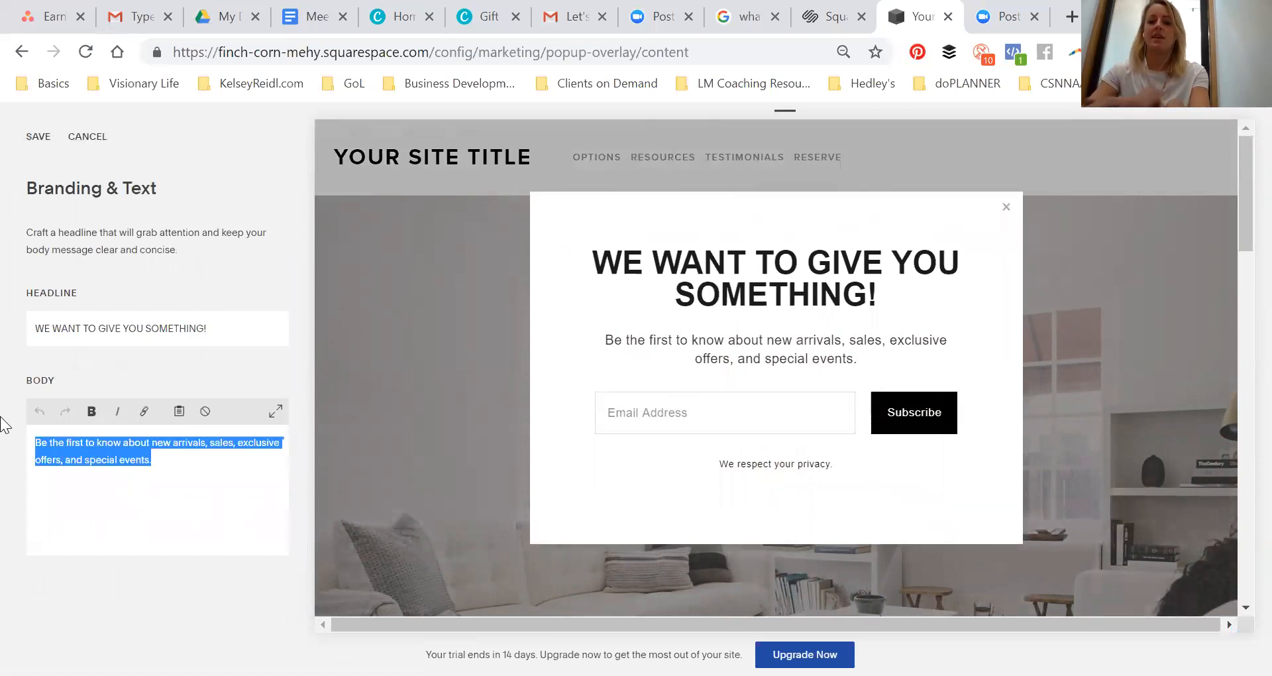
Replace the pop-up body text with "Grab our free 5 star homes guide.", save, and return to the Marketing menu
{"action": "type", "text": "Grab our"}
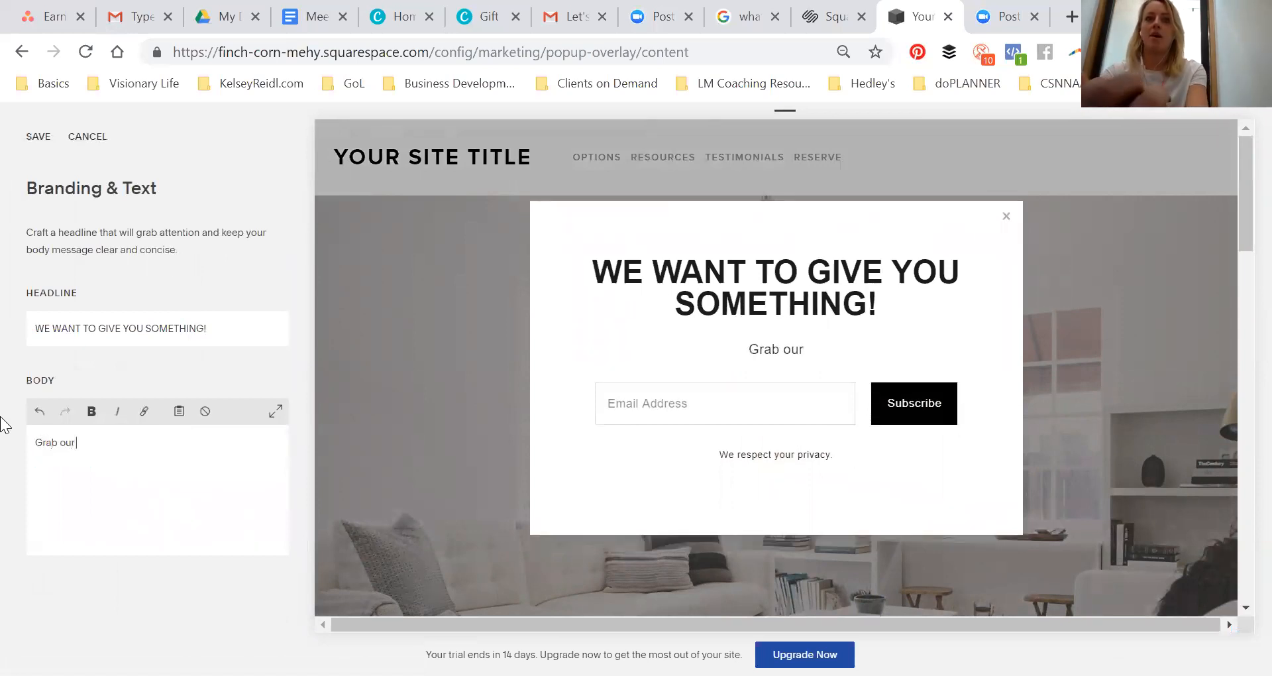
{"action": "type", "text": " free 5 st"}
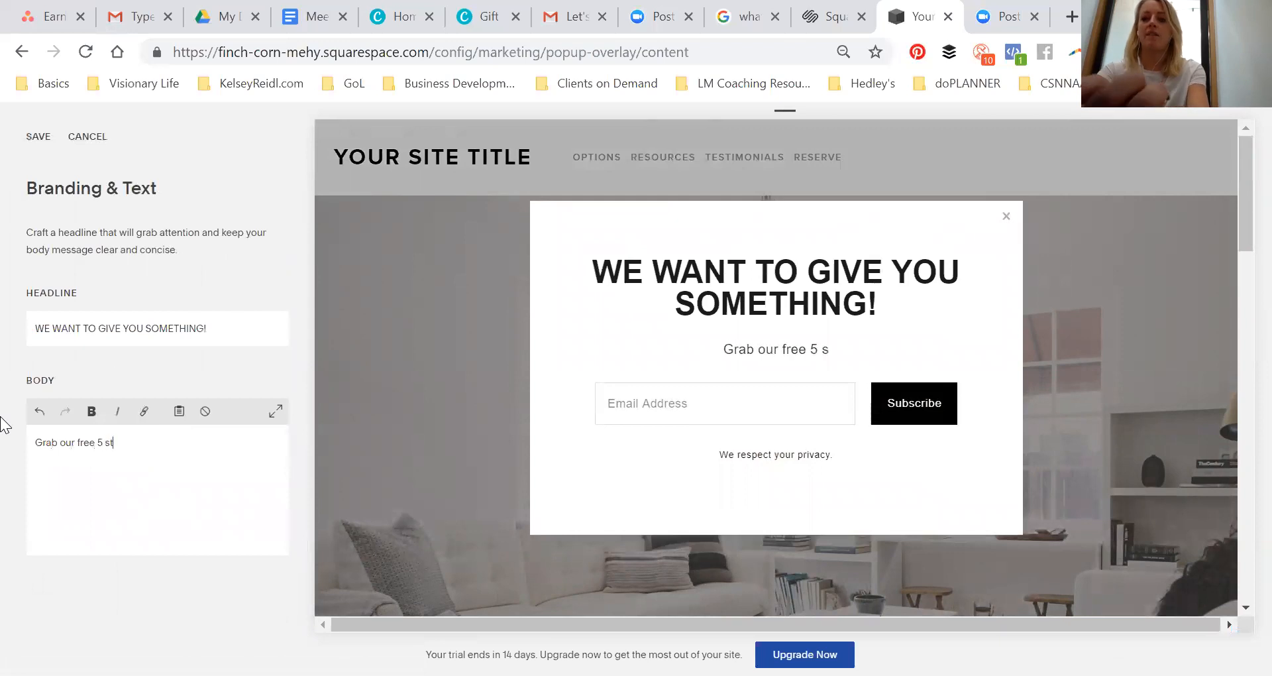
{"action": "type", "text": "ar homes guide."}
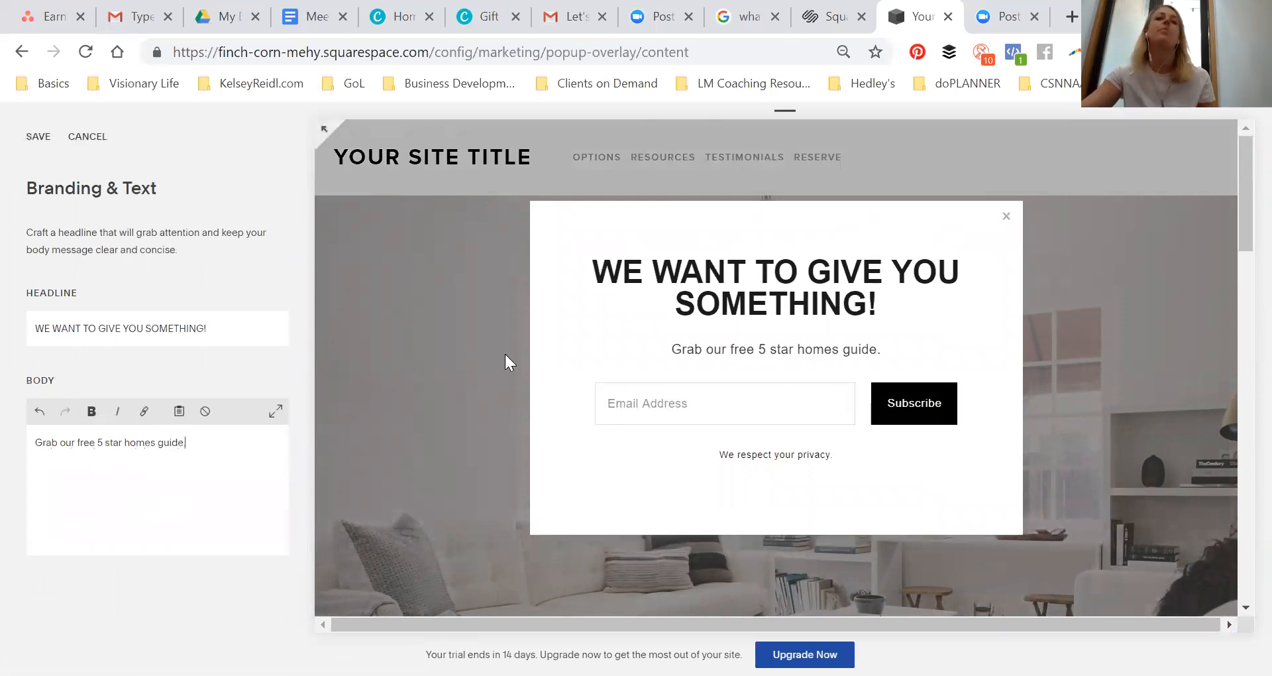
{"action": "left_click", "coordinate": [48, 143]}
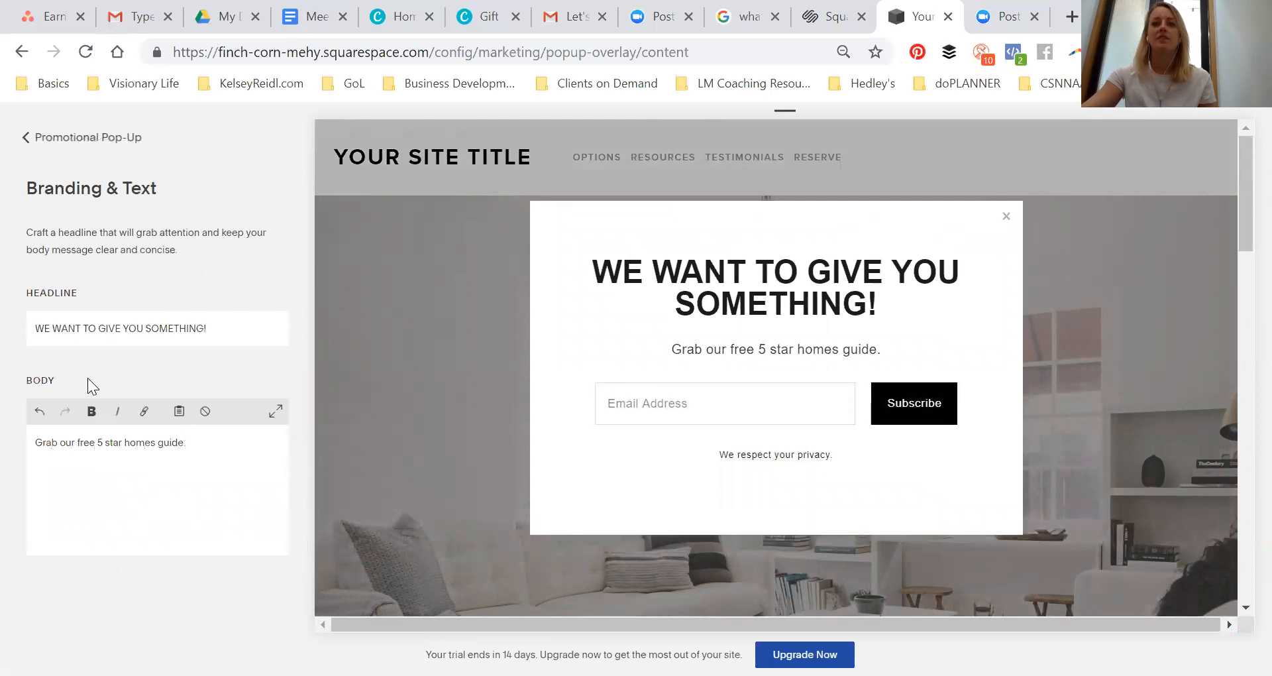
{"action": "left_click", "coordinate": [78, 144]}
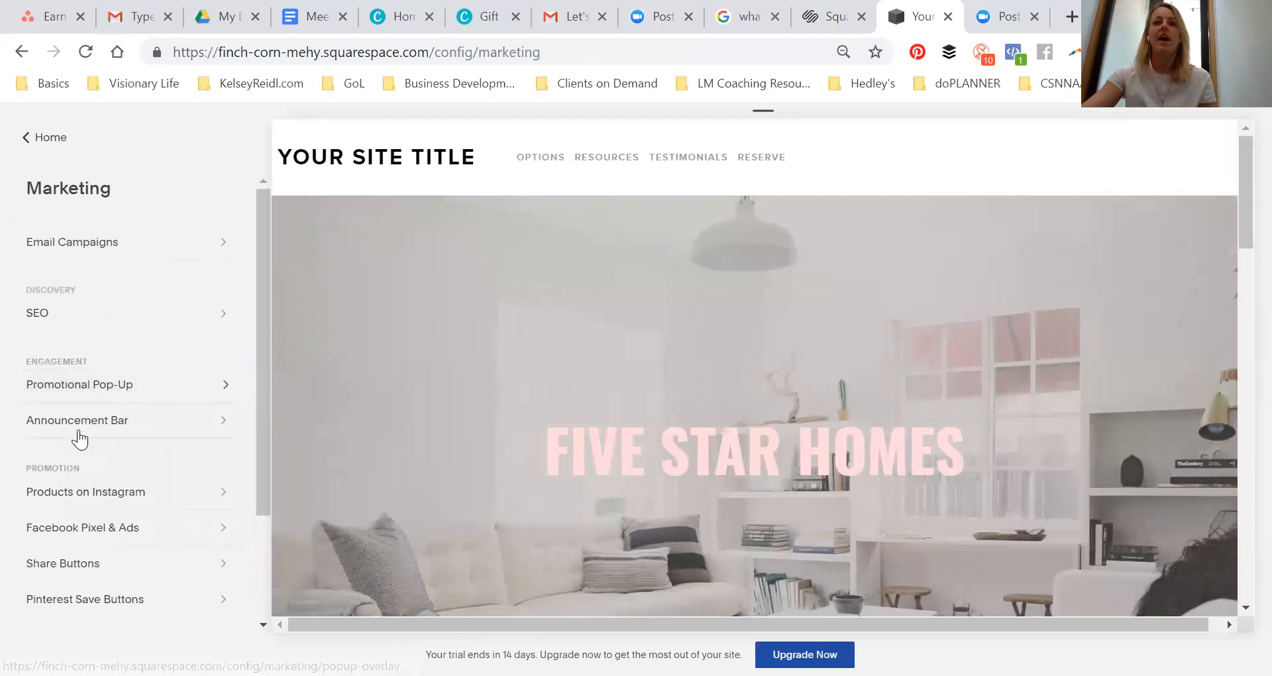
Try enabling the Announcement Bar, then cancel the change
{"action": "left_click", "coordinate": [80, 430]}
{"action": "left_click", "coordinate": [201, 449]}
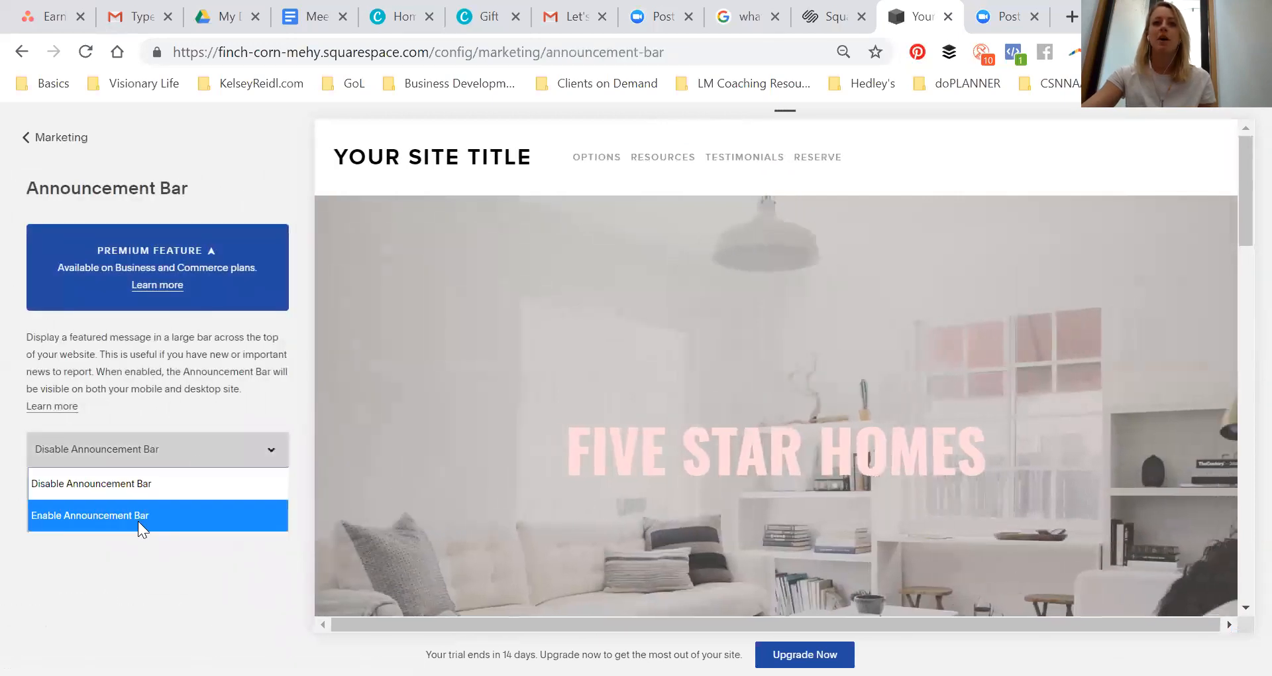
{"action": "left_click", "coordinate": [122, 517]}
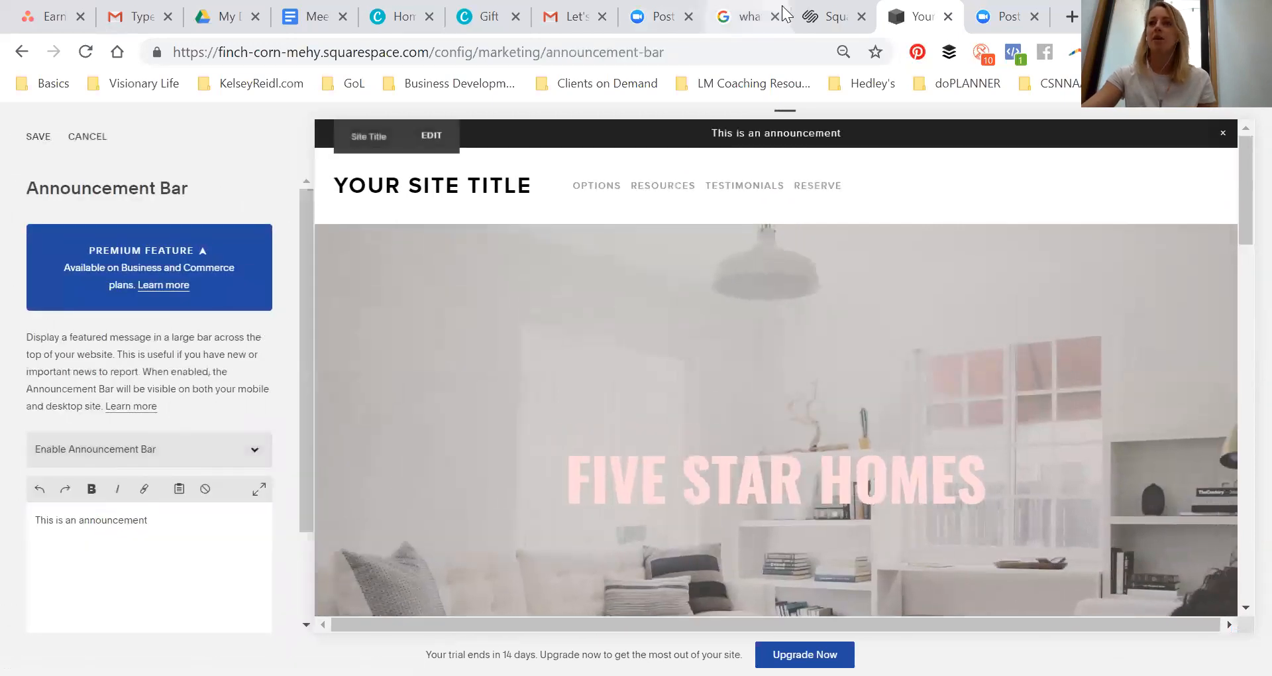
{"action": "scroll", "coordinate": [53, 308], "scroll_direction": "down", "scroll_amount": 2}
{"action": "scroll", "coordinate": [58, 314], "scroll_direction": "up", "scroll_amount": 2}
{"action": "left_click", "coordinate": [80, 136]}
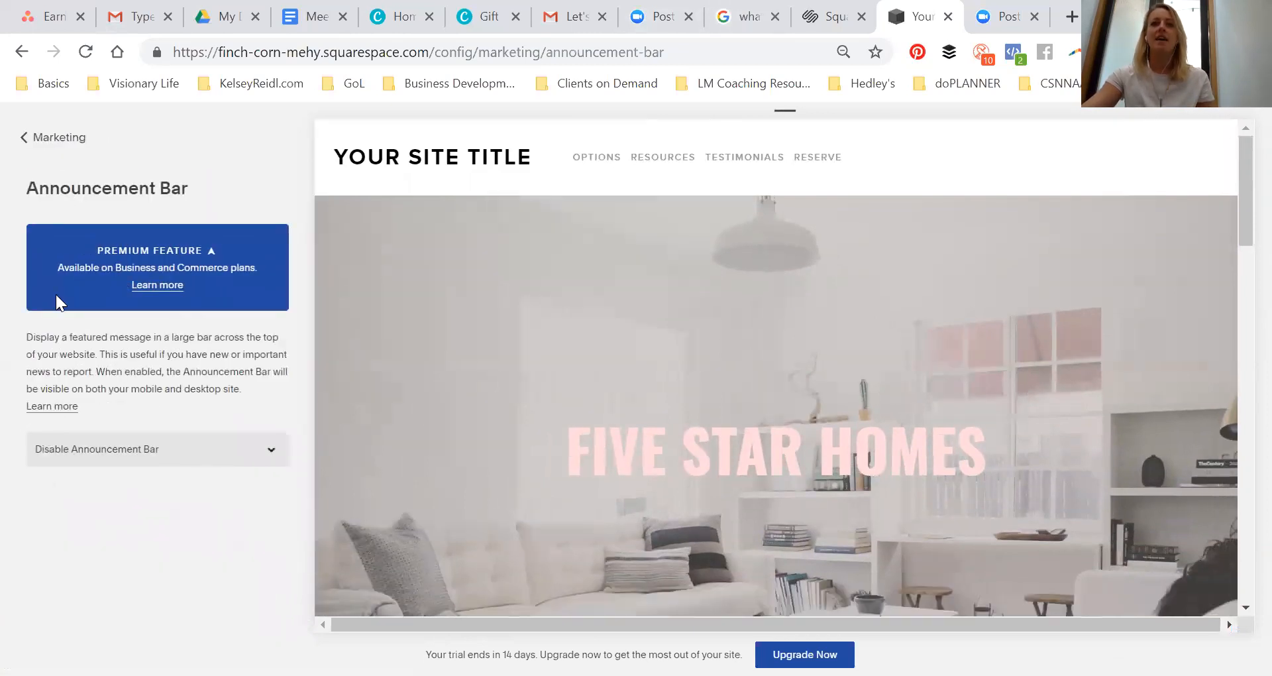
Return to the main site menu and scroll through the homepage preview down to the footer
{"action": "left_click", "coordinate": [57, 135]}
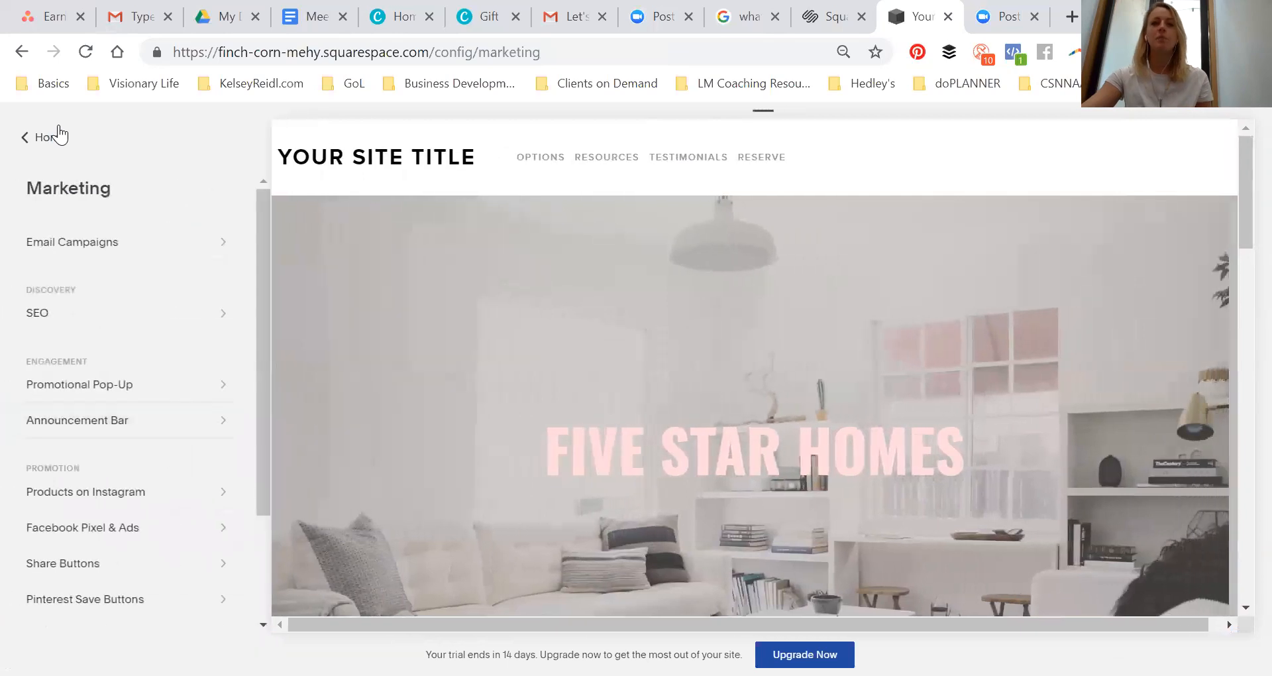
{"action": "left_click", "coordinate": [51, 140]}
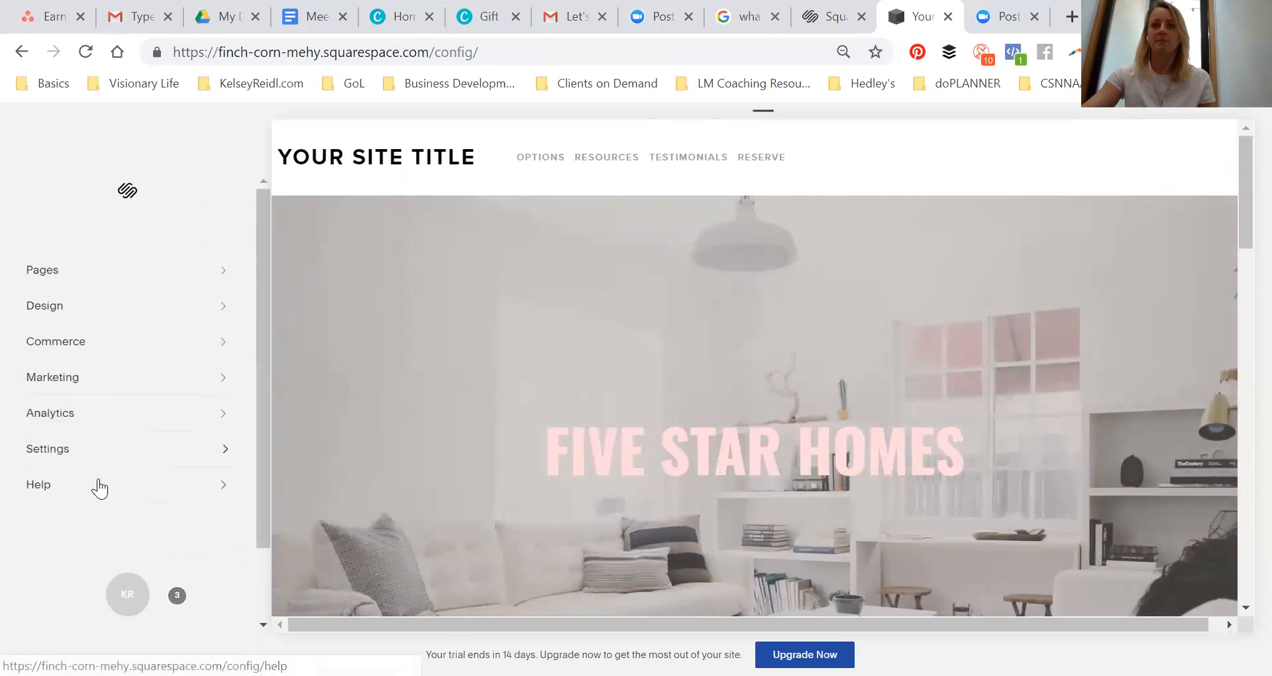
{"action": "mouse_move", "coordinate": [673, 440]}
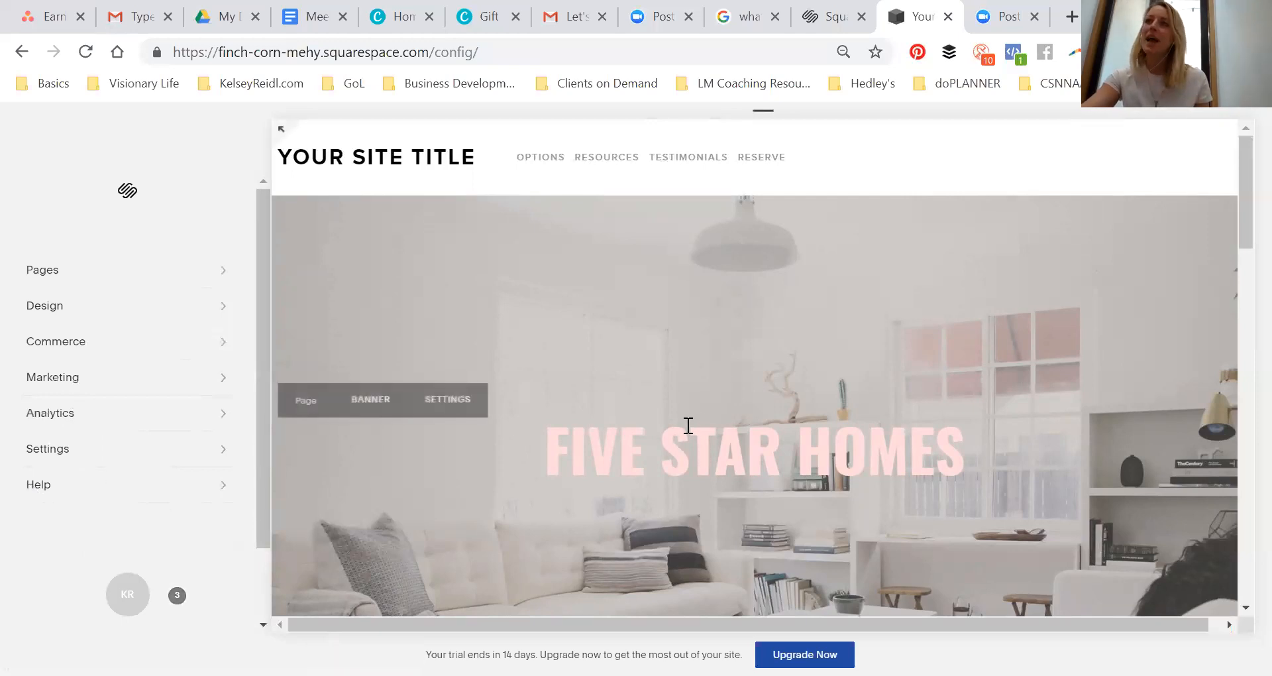
{"action": "mouse_move", "coordinate": [672, 165]}
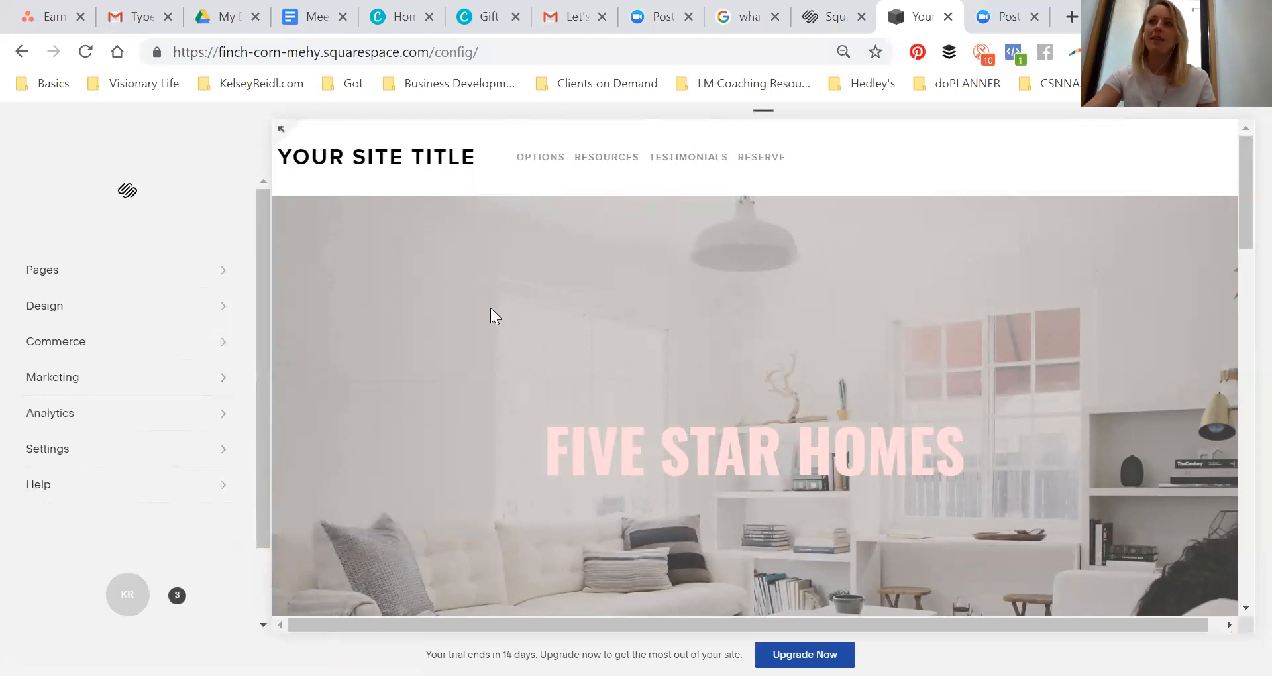
{"action": "scroll", "coordinate": [707, 248], "scroll_direction": "down", "scroll_amount": 15}
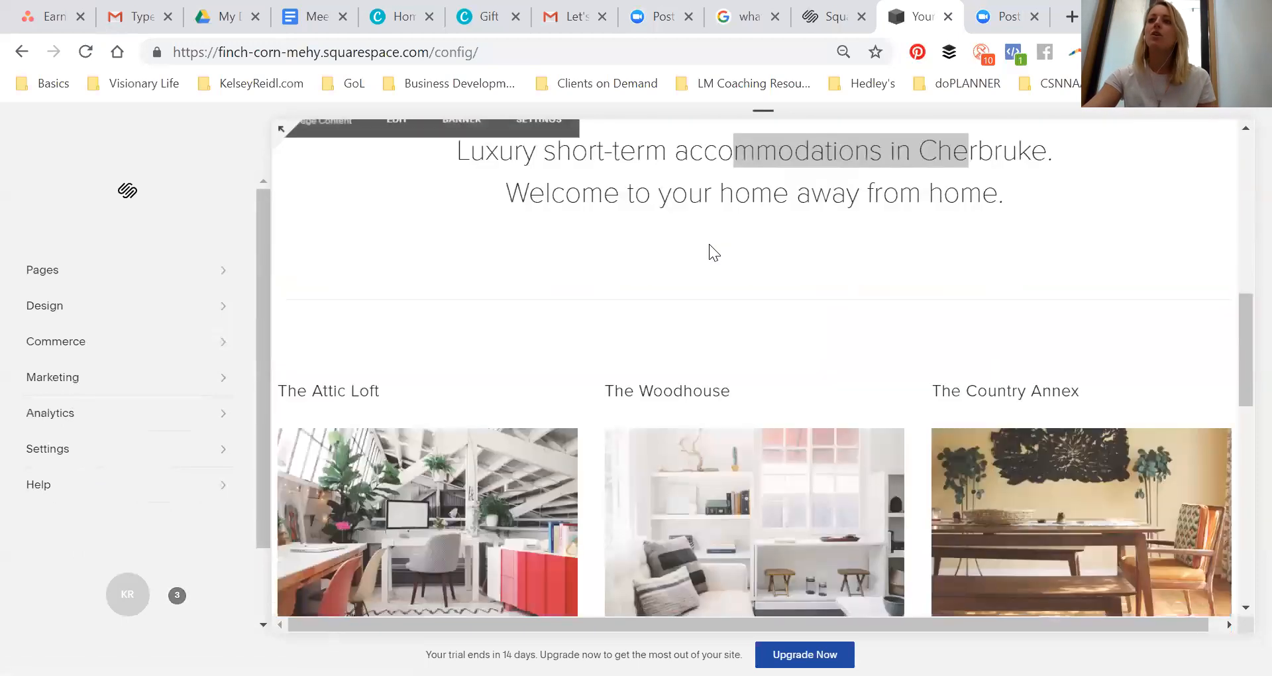
{"action": "scroll", "coordinate": [707, 248], "scroll_direction": "down", "scroll_amount": 3}
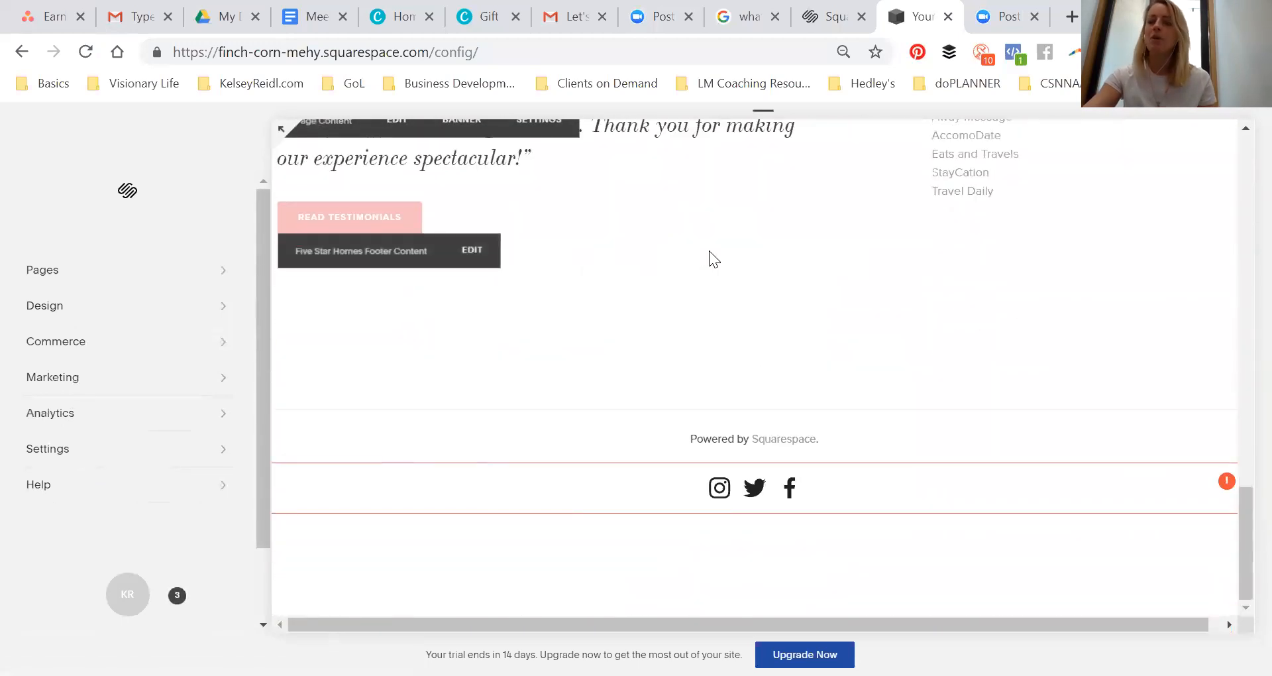